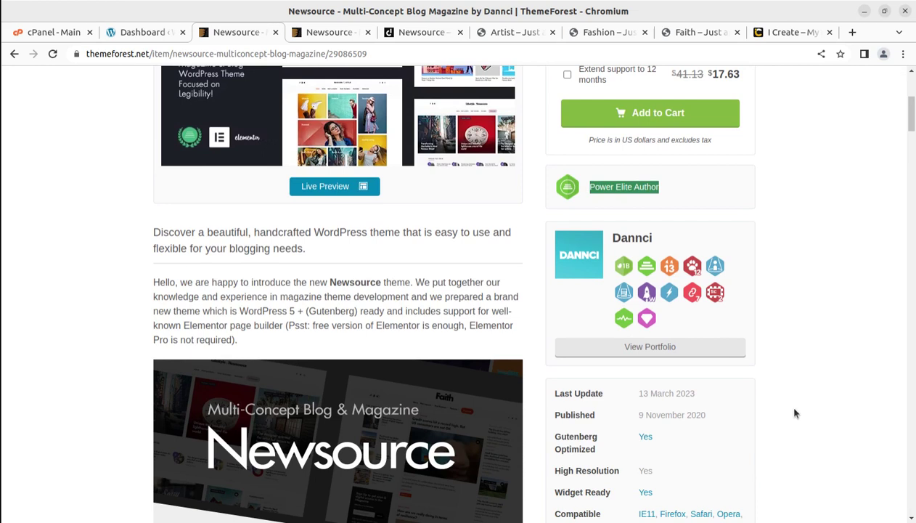
Check the Newsource theme's published and last update dates on its ThemeForest item page.
drag(706, 415, 638, 413)
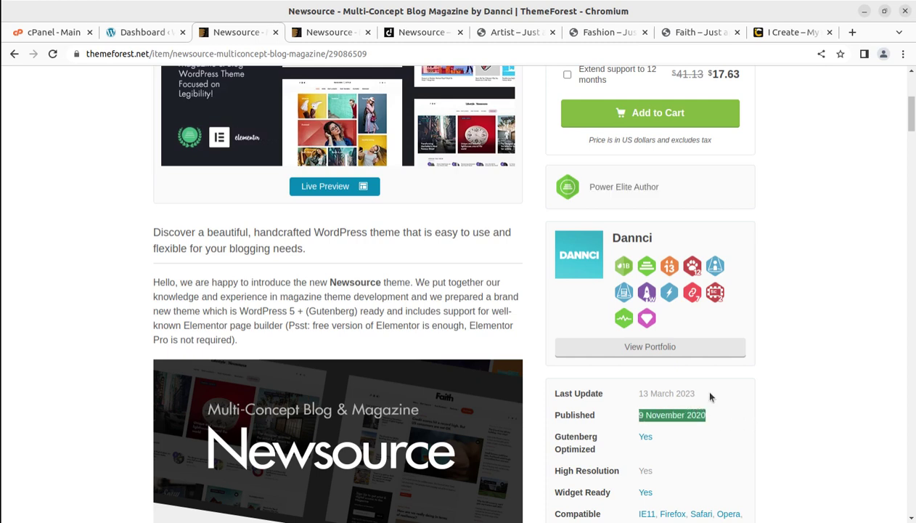
drag(700, 392, 624, 396)
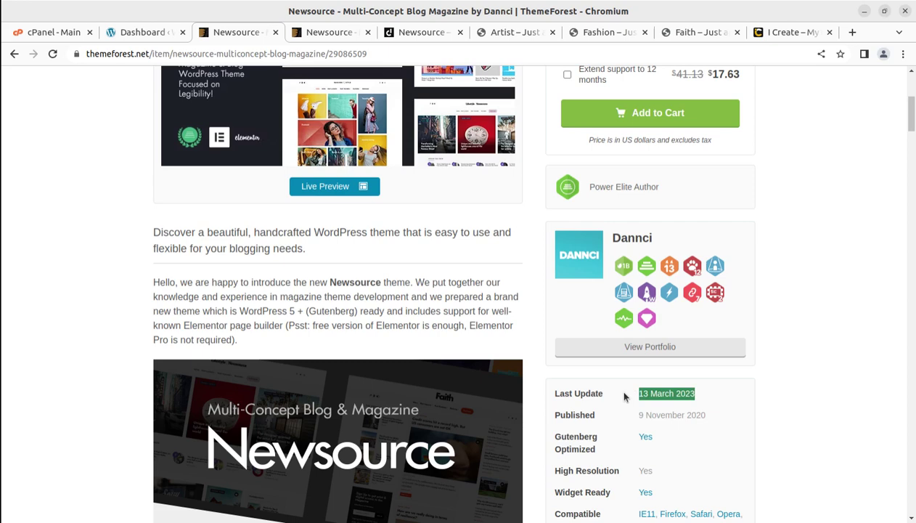
scroll(317, 357, up, 4)
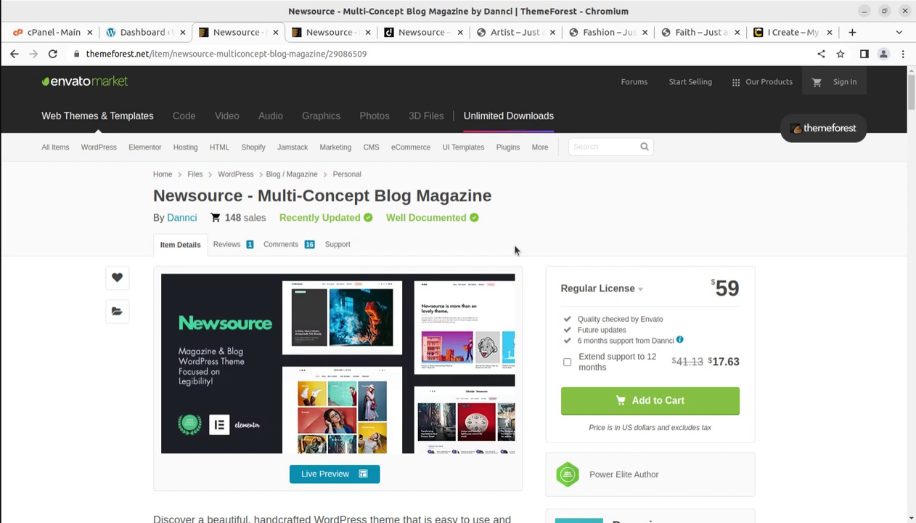
View the i-Create website, then compare the cPanel main page with the WordPress dashboard.
click(777, 33)
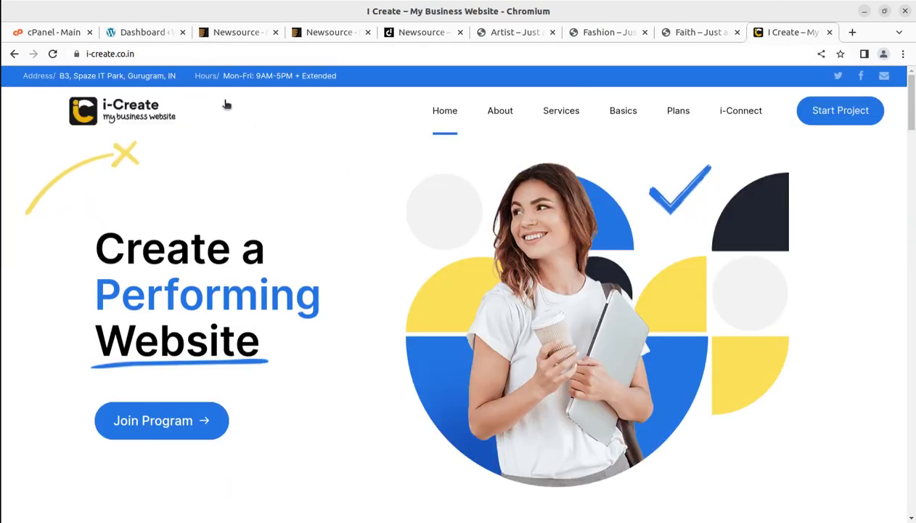
click(143, 34)
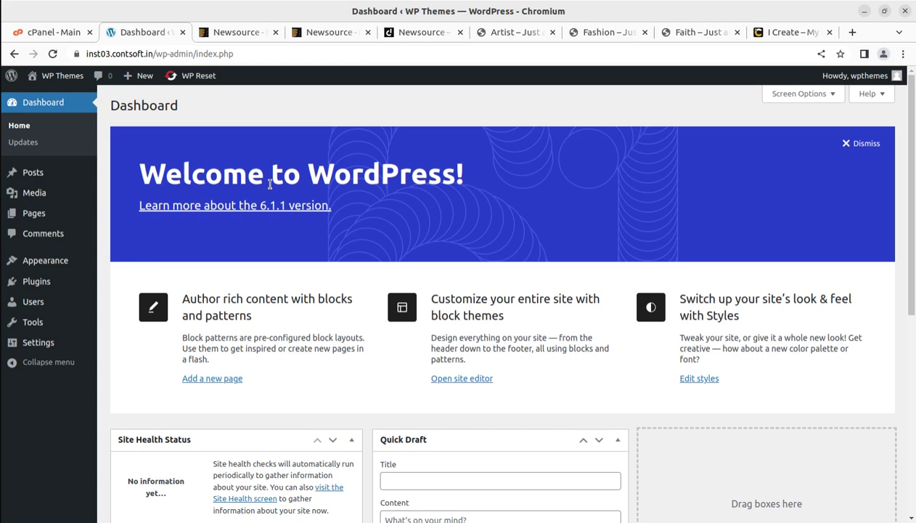
click(47, 37)
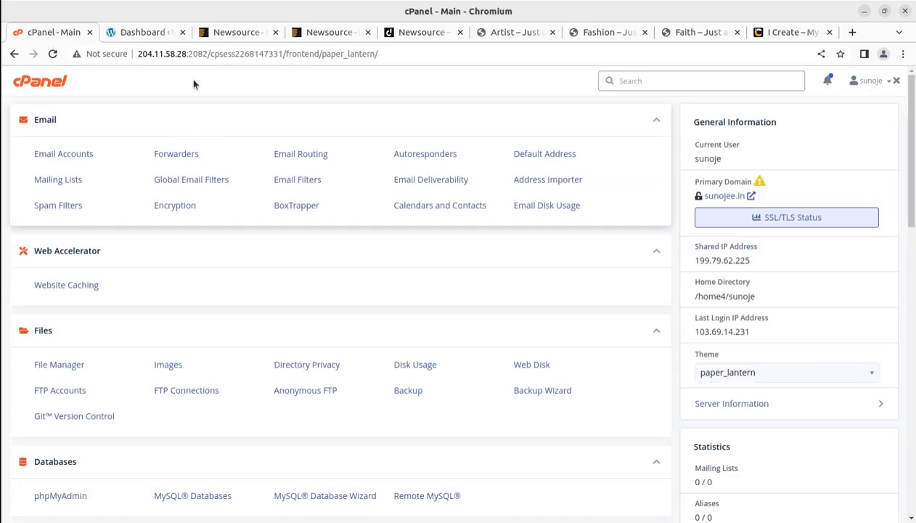
click(143, 33)
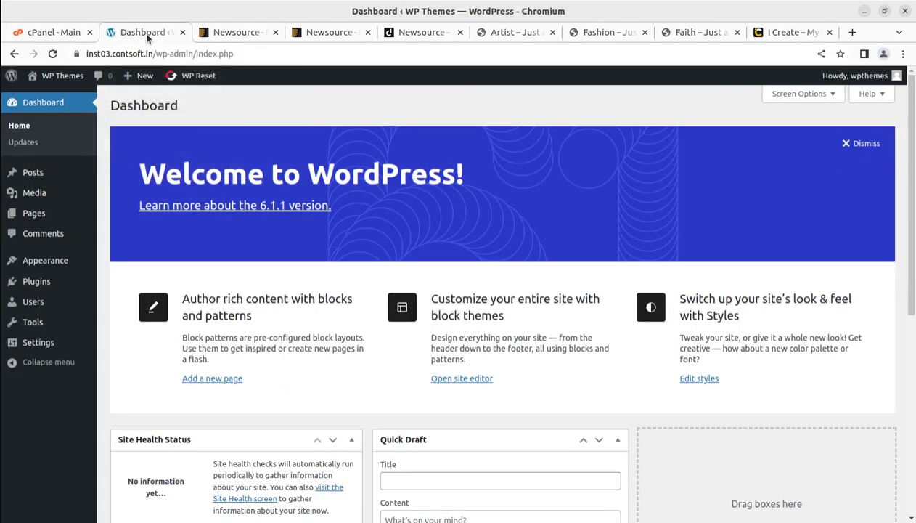
click(53, 33)
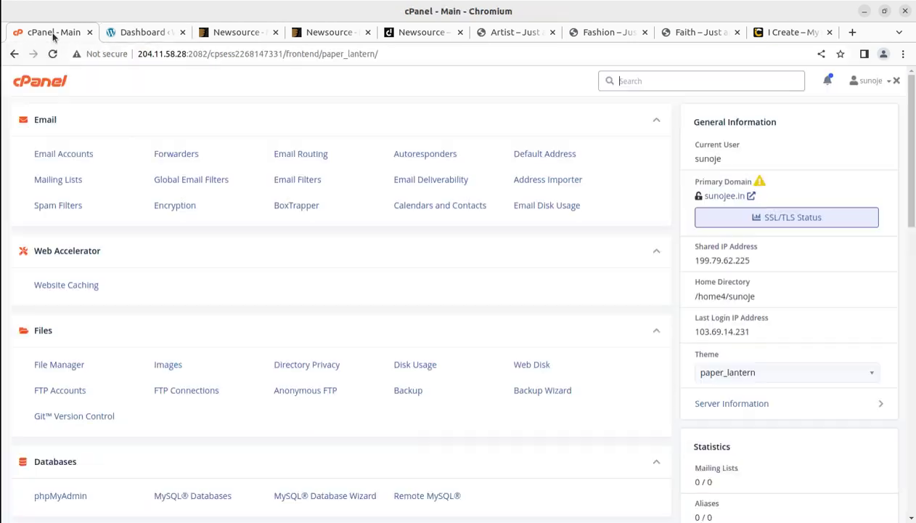
click(141, 33)
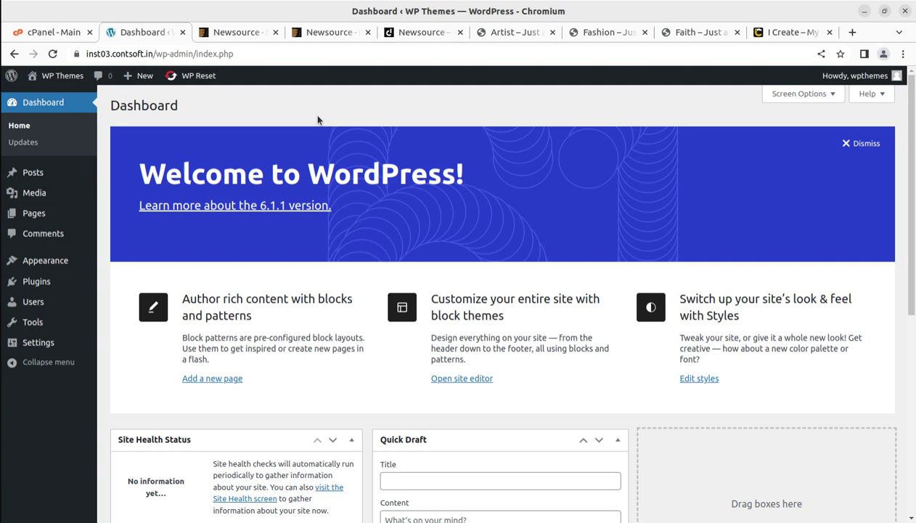
Look through the ThemeForest preview and the Newsource, Artist, Fashion and Faith demo sites.
click(229, 36)
click(313, 35)
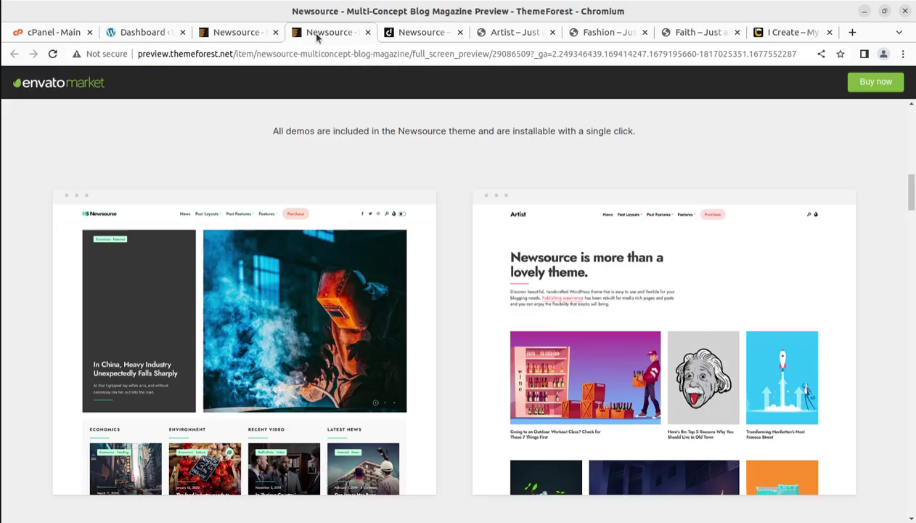
click(412, 37)
mouse_move(382, 379)
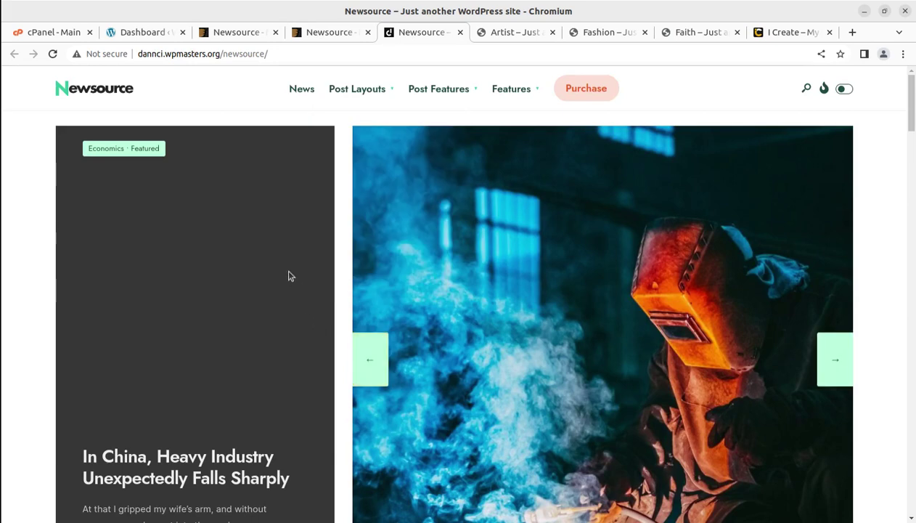
click(497, 34)
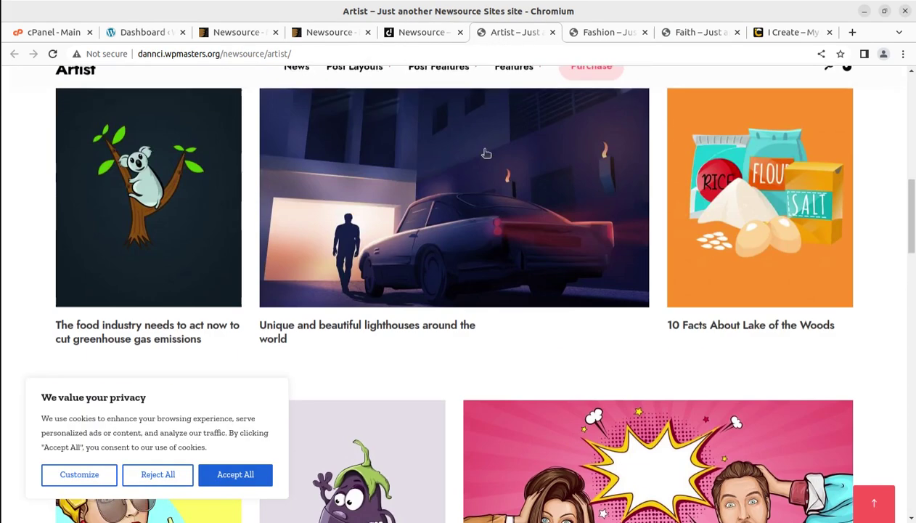
click(597, 34)
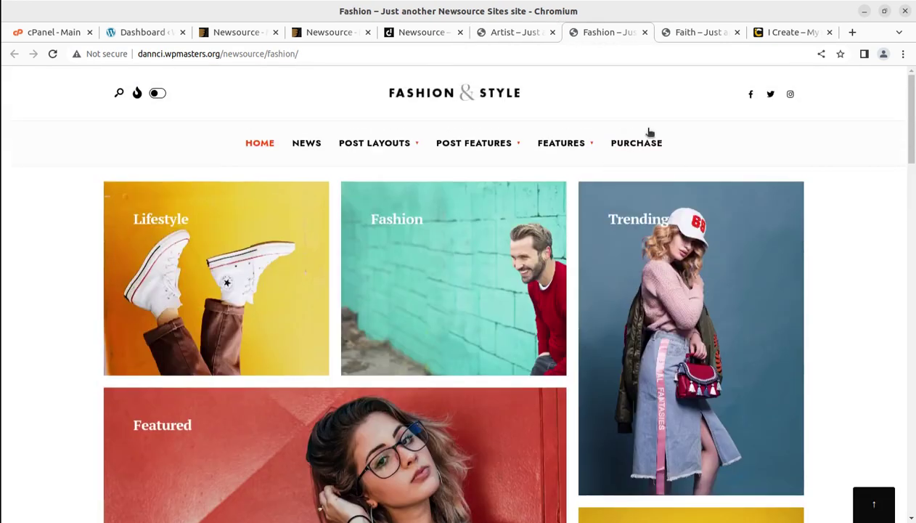
click(683, 34)
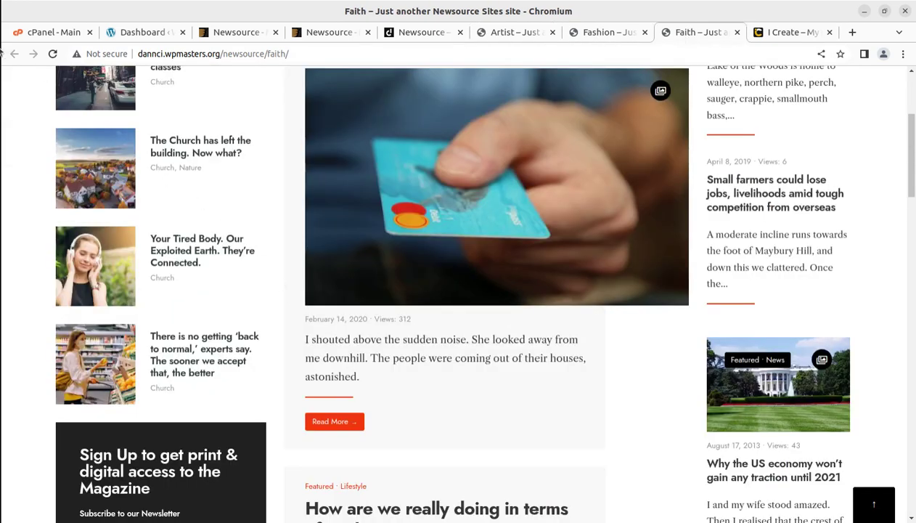
Switch to the file manager and inspect the Documentation and Licensing folders in newsource_v1.6.
click(5, 27)
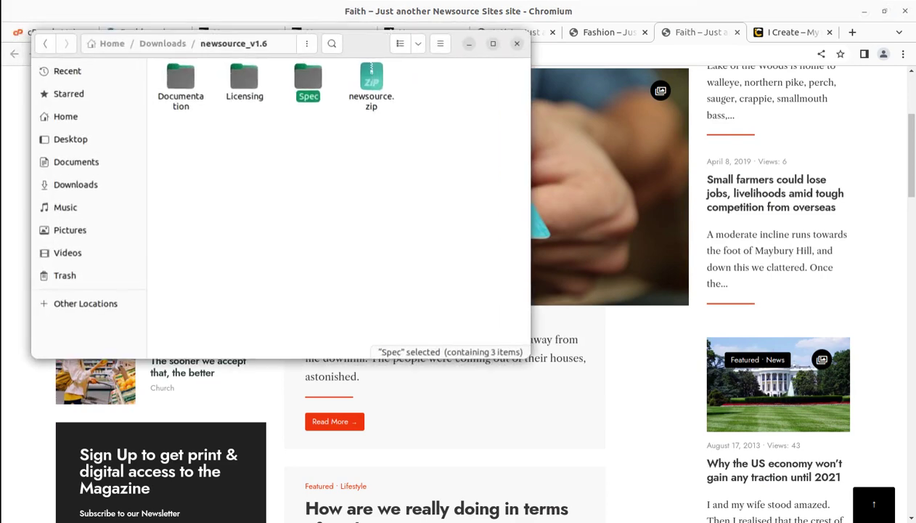
click(235, 184)
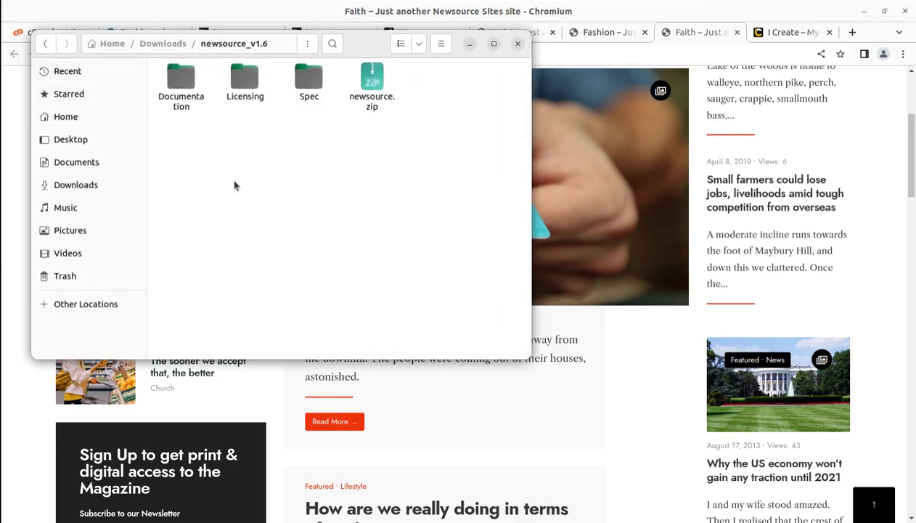
click(180, 86)
click(245, 81)
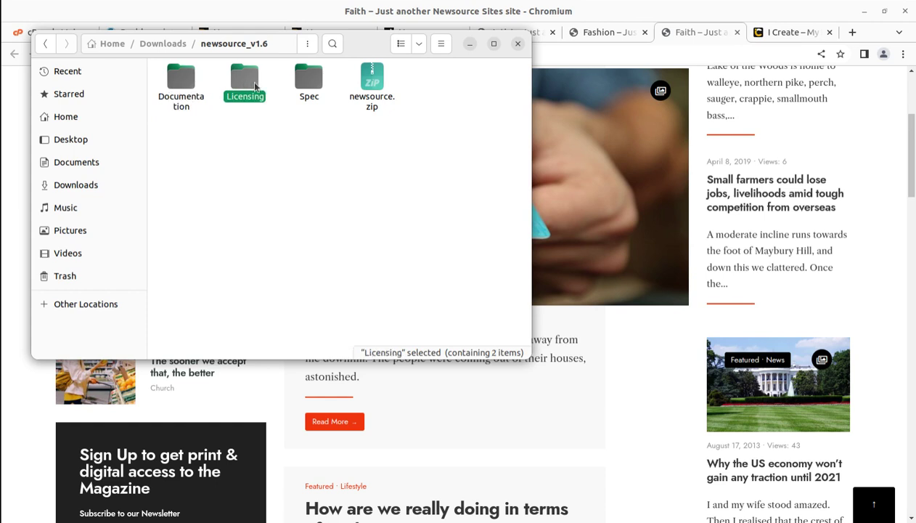
Examine the Spec folder's elementor-templates, files-for-manual-import and newsource-child.zip.
double_click(306, 81)
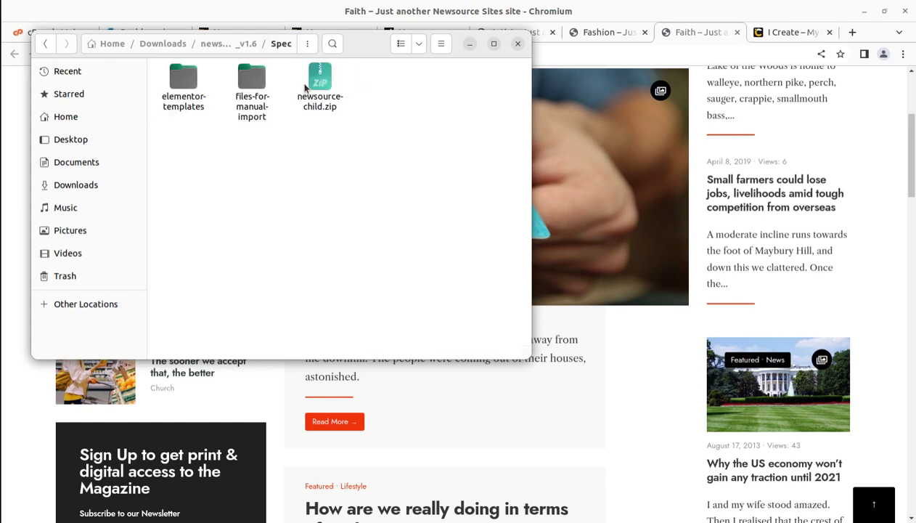
click(182, 80)
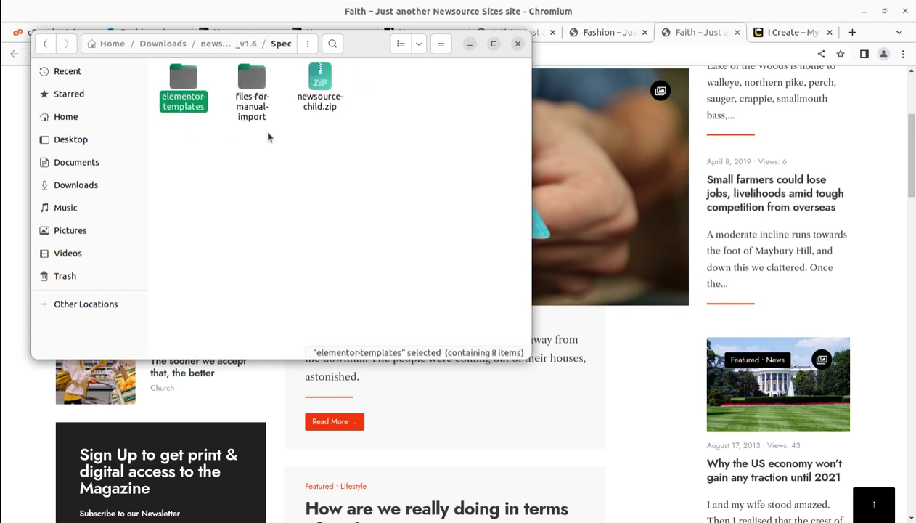
double_click(251, 99)
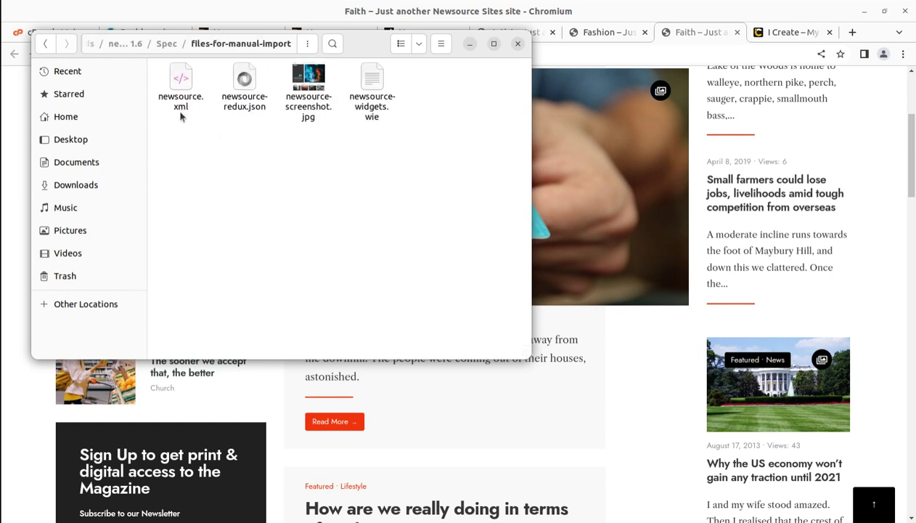
click(167, 44)
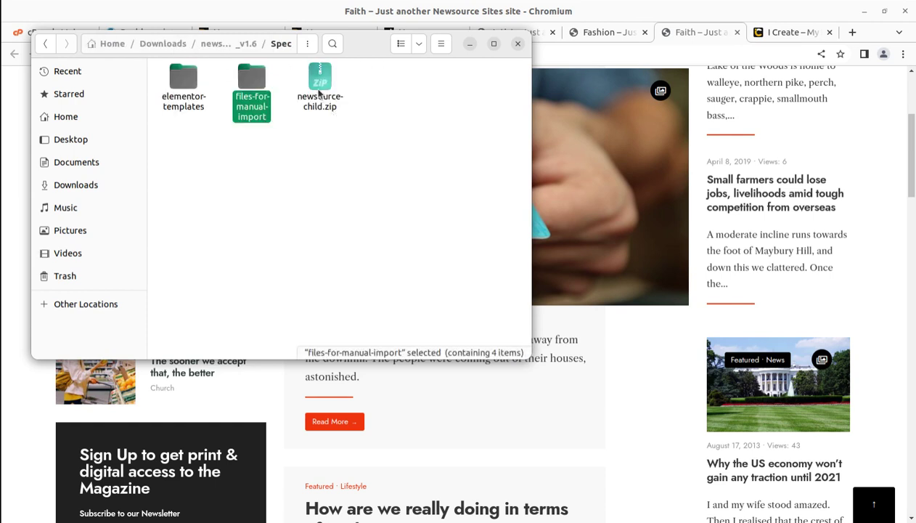
click(319, 87)
Return to the newsource_v1.6 folder, select newsource.zip and minimize the file manager.
click(225, 44)
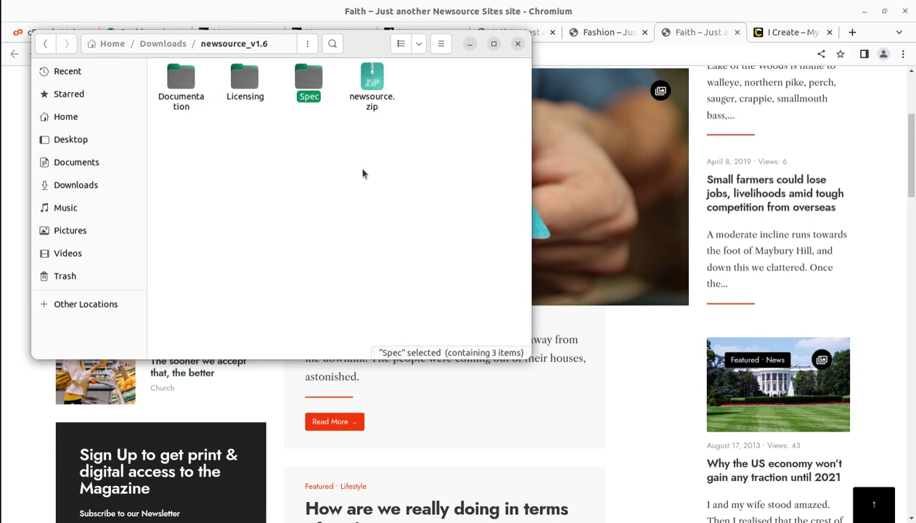
click(372, 104)
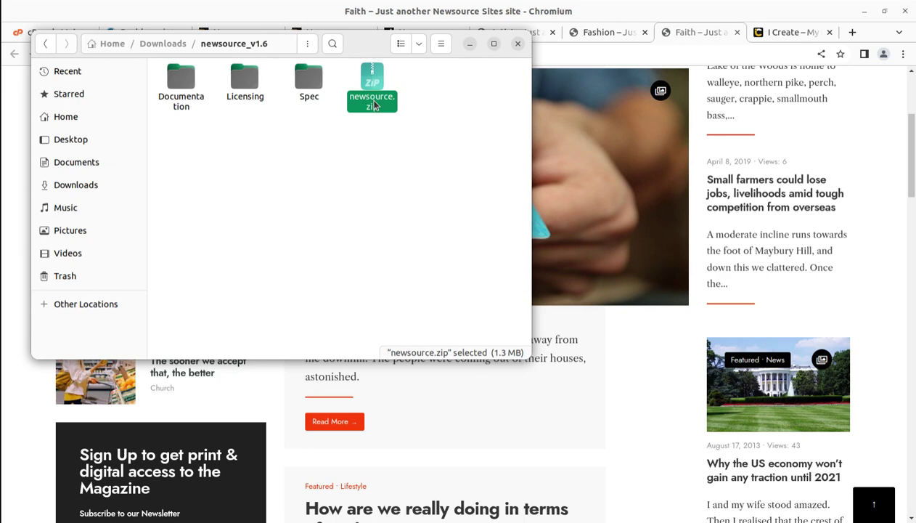
click(470, 44)
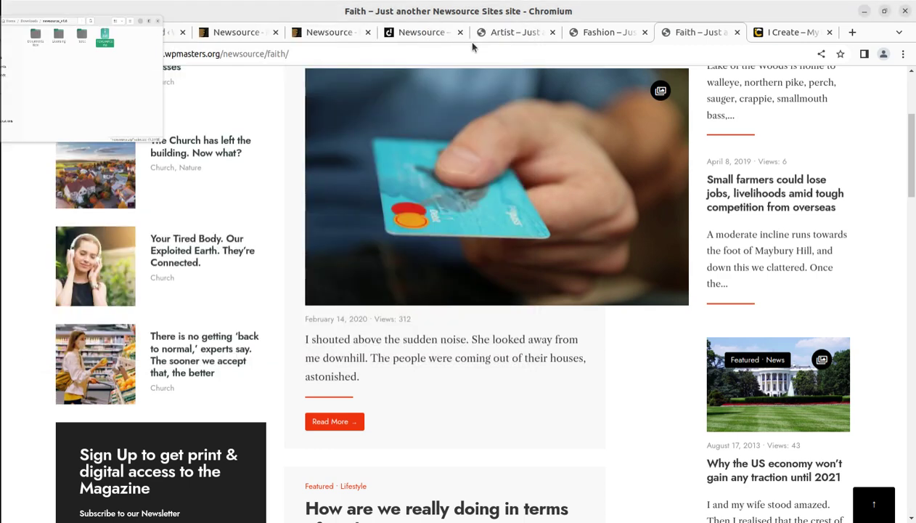
Open the Fashion category from the Fashion demo's home page and go back to the demo.
click(601, 32)
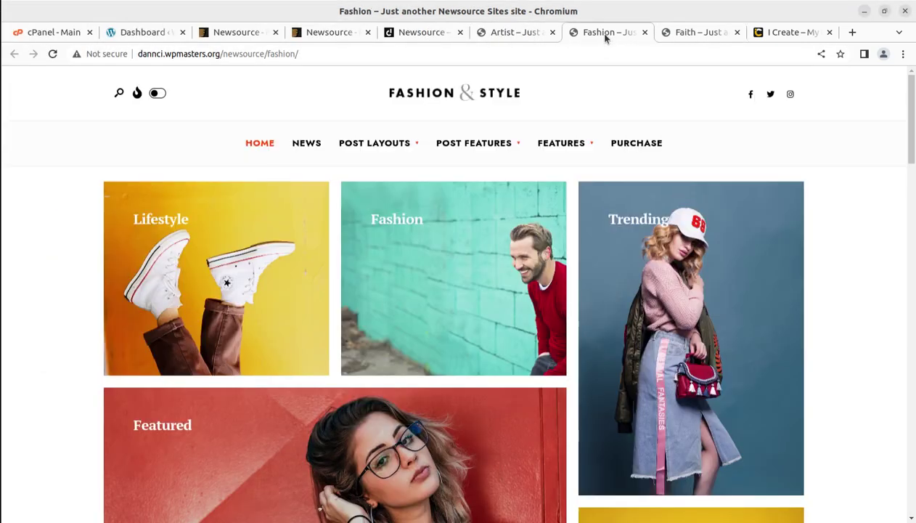
click(439, 346)
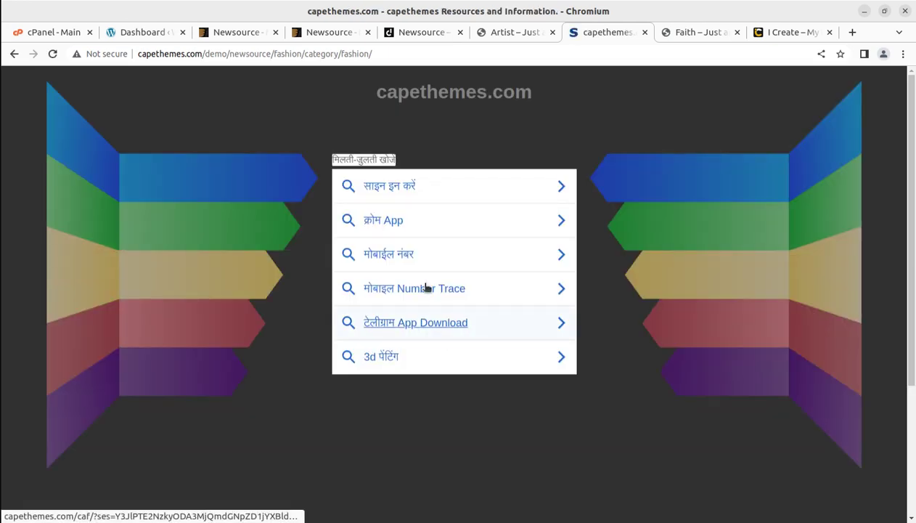
click(15, 53)
Examine the Fashion demo's "Without Sidebar – Hero Image" post layout and return to its home page.
mouse_move(356, 150)
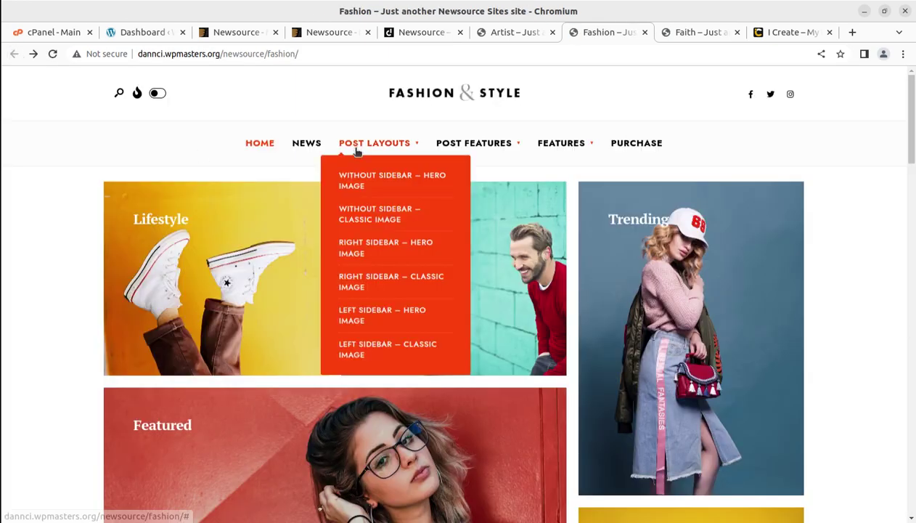
click(357, 184)
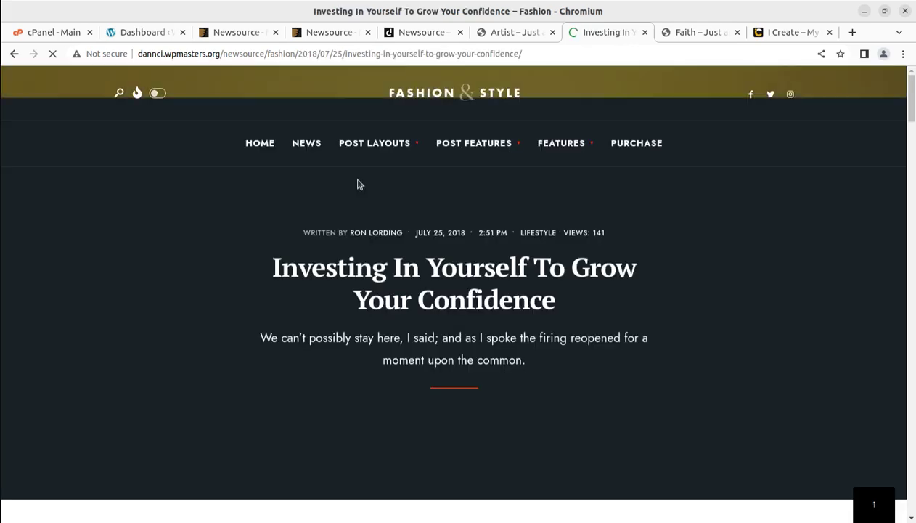
scroll(312, 269, down, 6)
scroll(312, 270, down, 9)
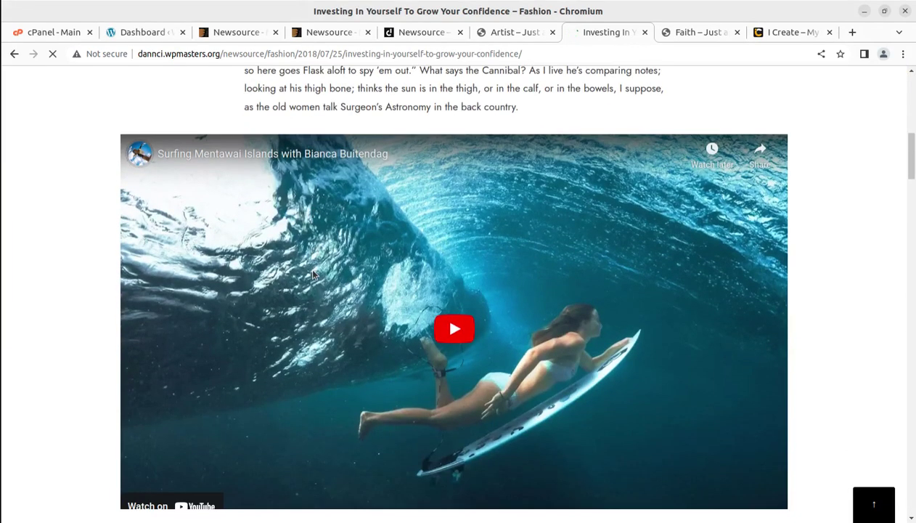
scroll(320, 291, down, 3)
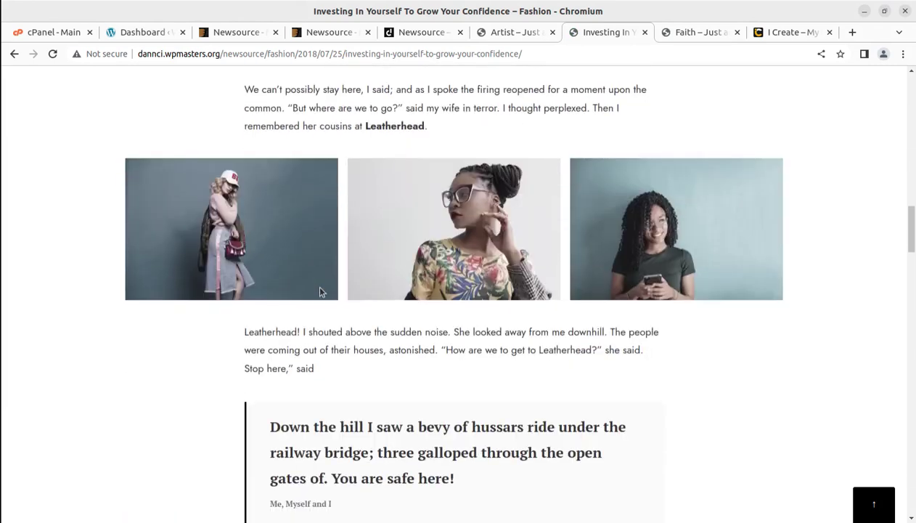
click(14, 54)
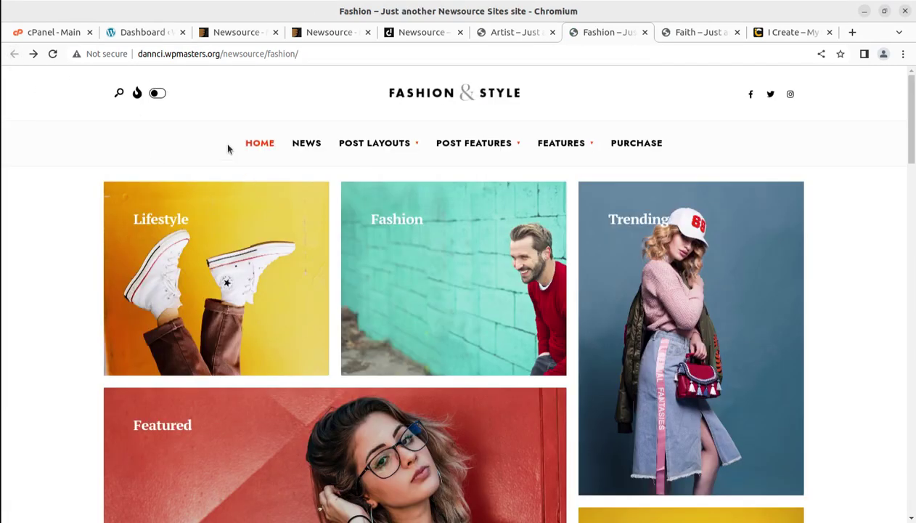
Review the cPanel tools down to the Software section and return to the WordPress dashboard.
click(138, 37)
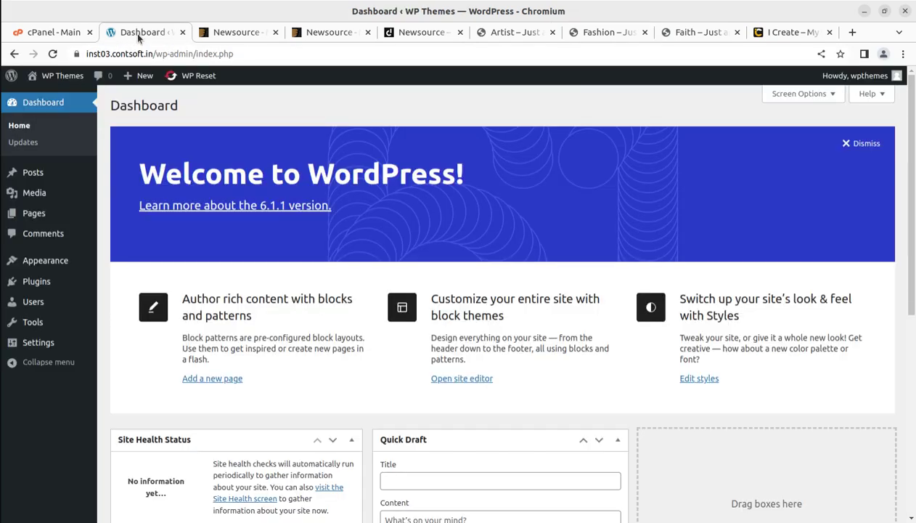
click(65, 32)
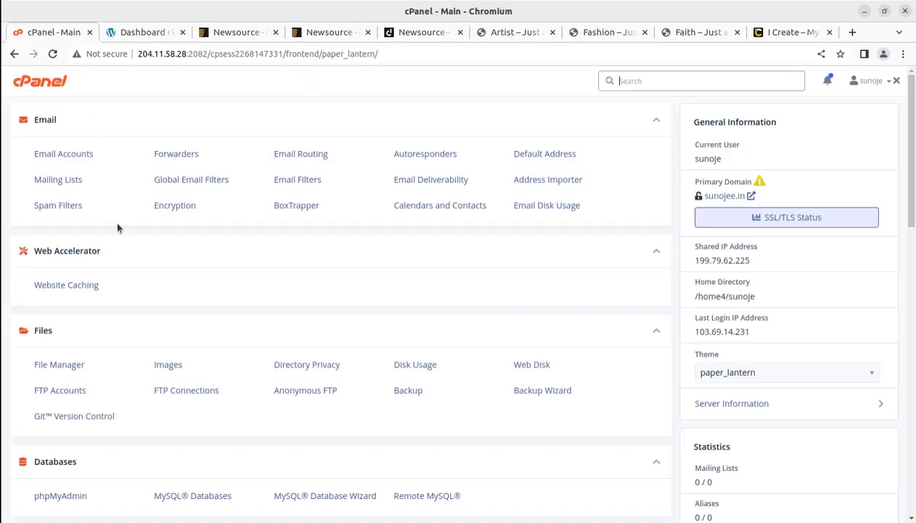
scroll(121, 299, down, 7)
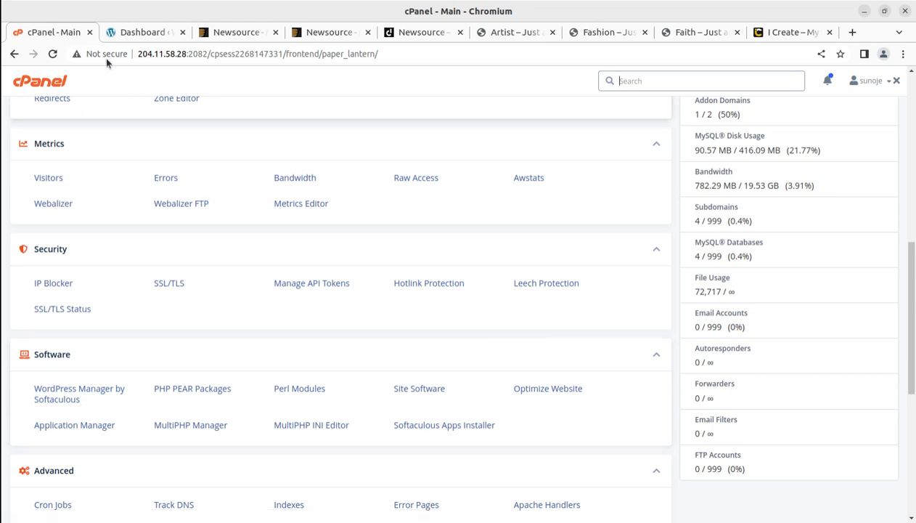
click(129, 33)
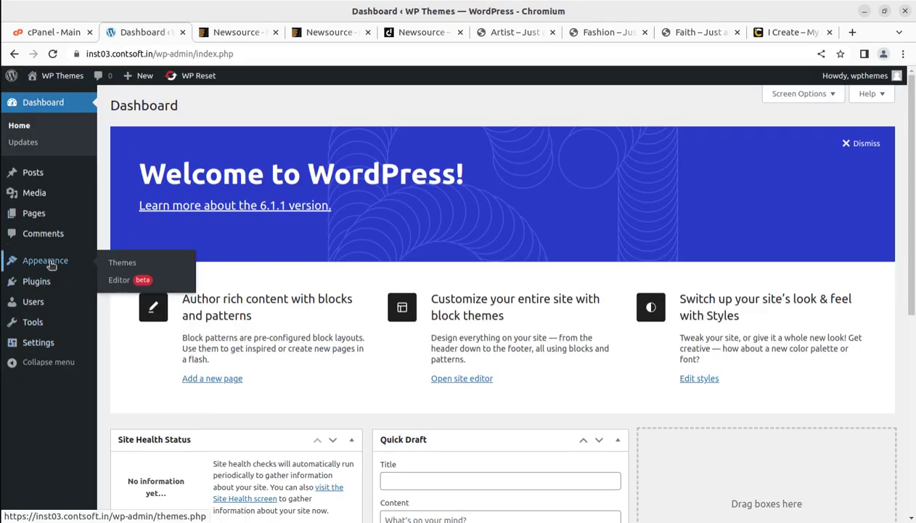
View the site's installed themes and return to the dashboard home.
click(111, 265)
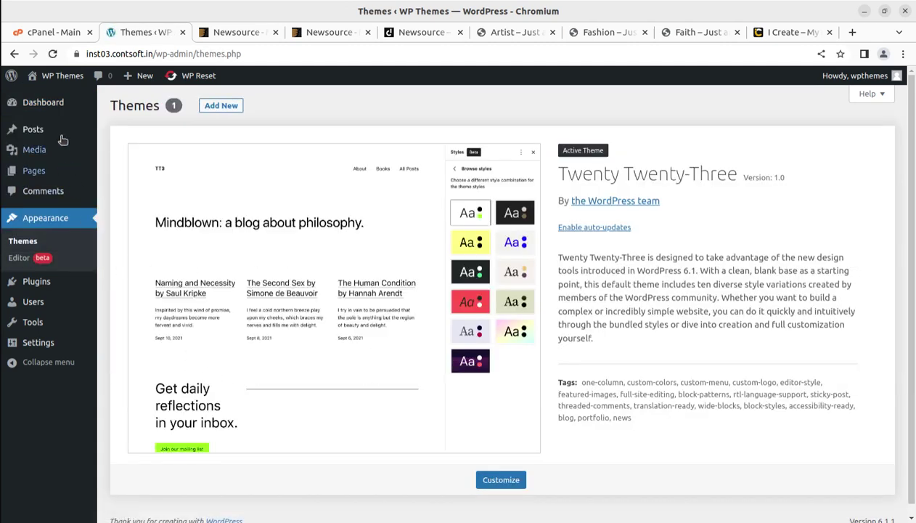
click(53, 107)
scroll(200, 371, down, 3)
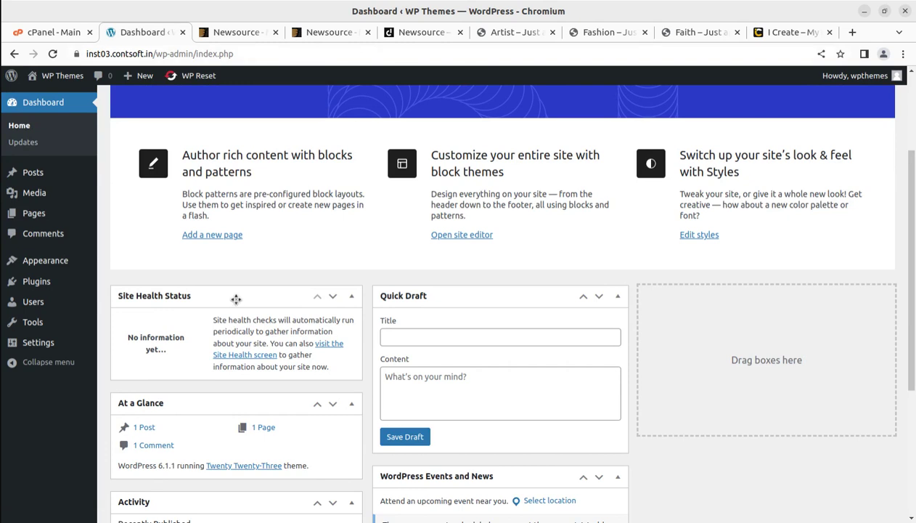
Upload newsource.zip from the newsource_v1.6 folder in Downloads as a new theme and install it.
mouse_move(42, 267)
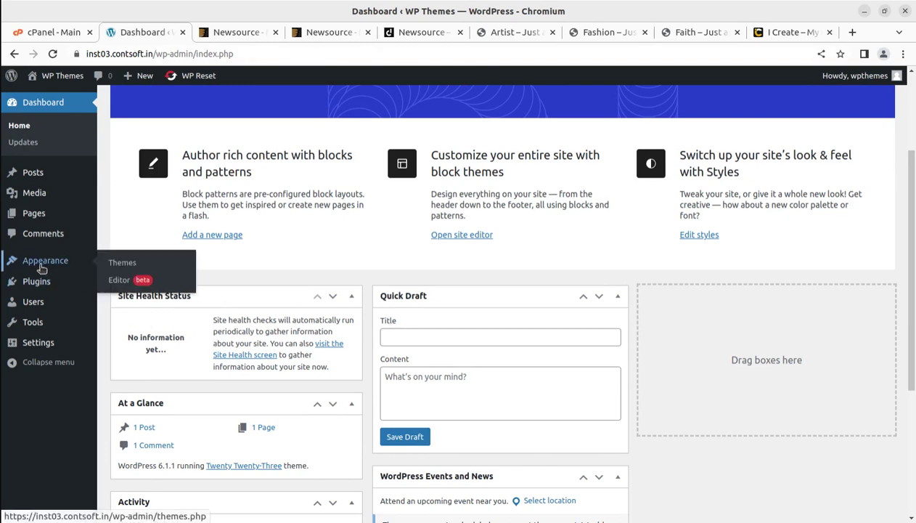
click(122, 266)
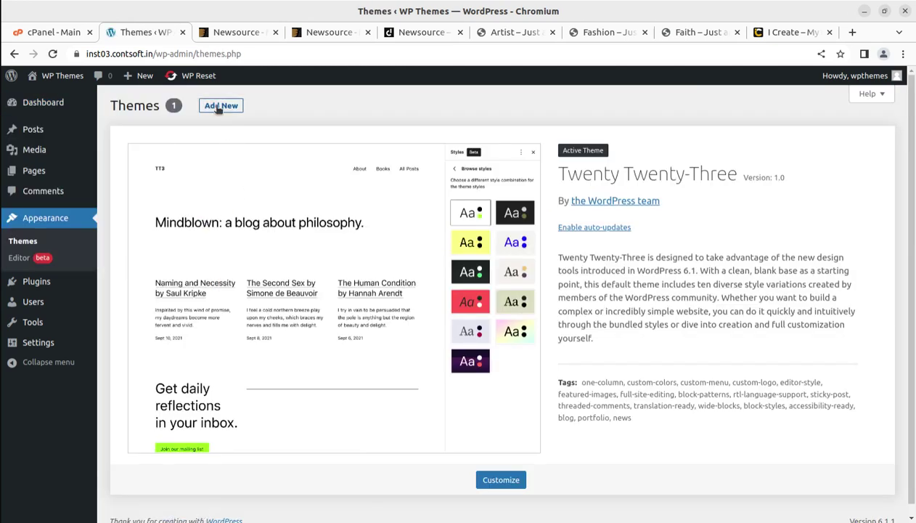
click(217, 107)
click(220, 108)
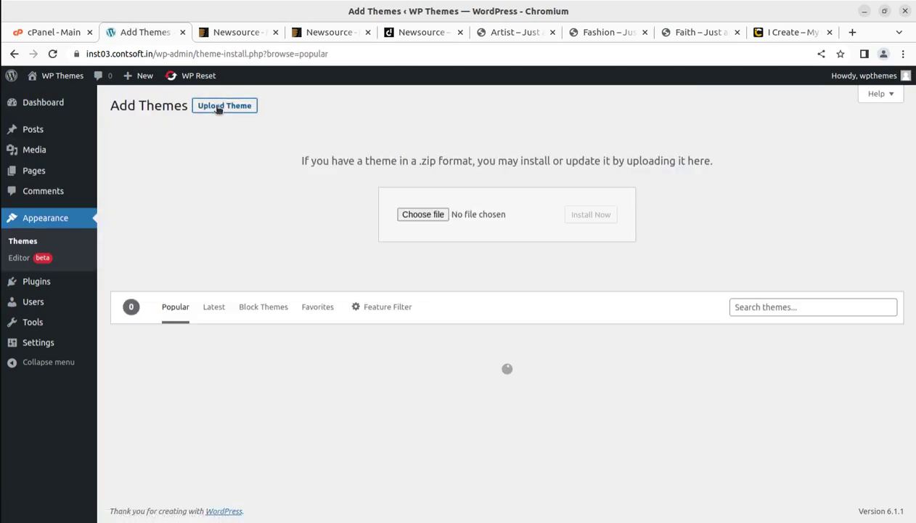
click(410, 213)
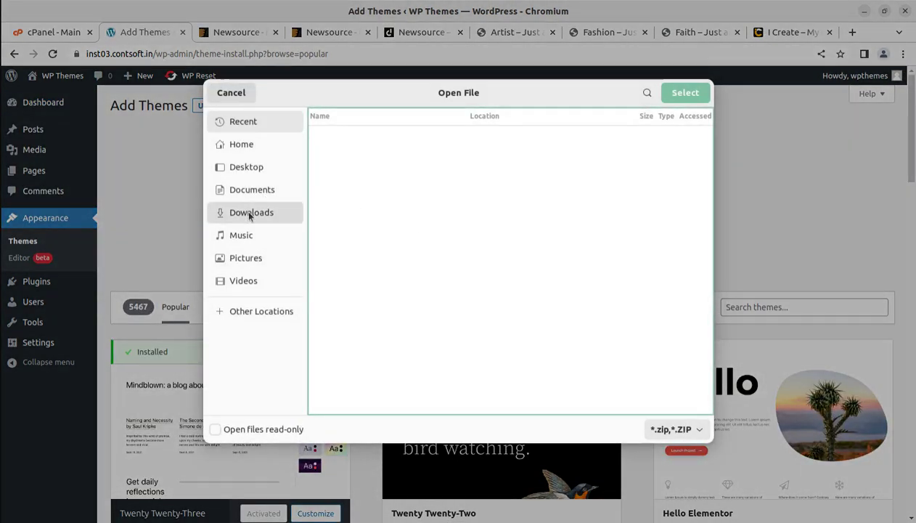
click(251, 212)
double_click(340, 174)
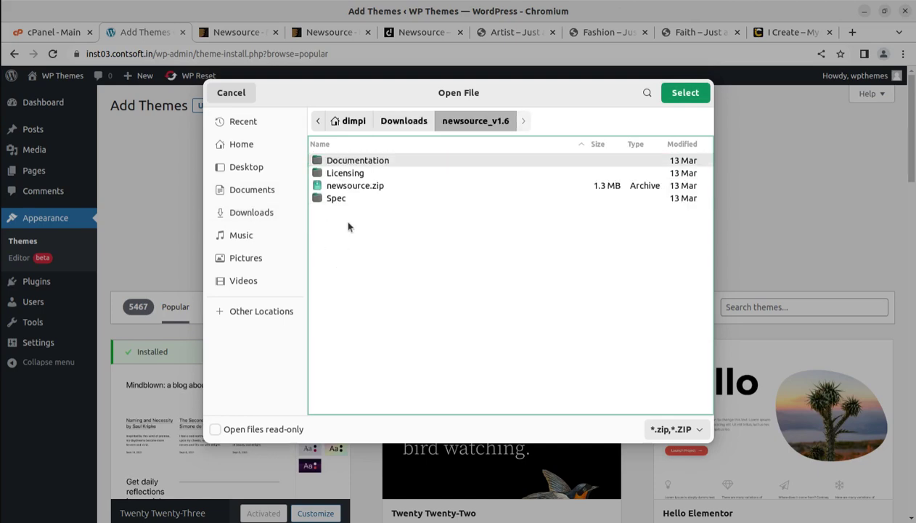
click(341, 188)
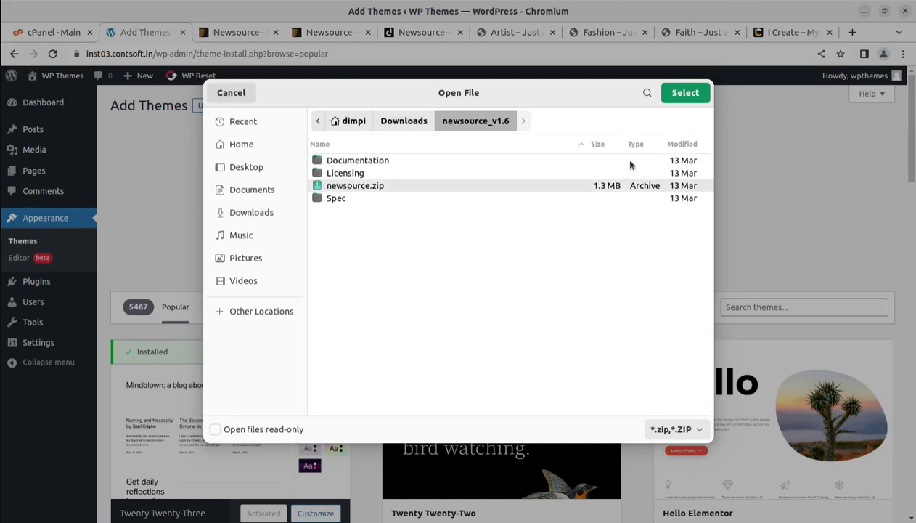
click(679, 95)
click(586, 215)
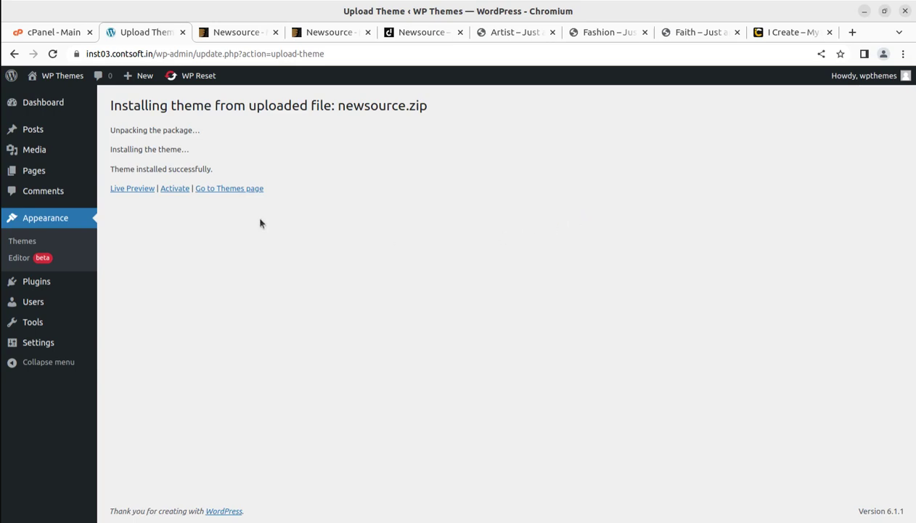
Check the Newsource theme's version and author in its details on the Themes page, and activate the theme.
click(229, 189)
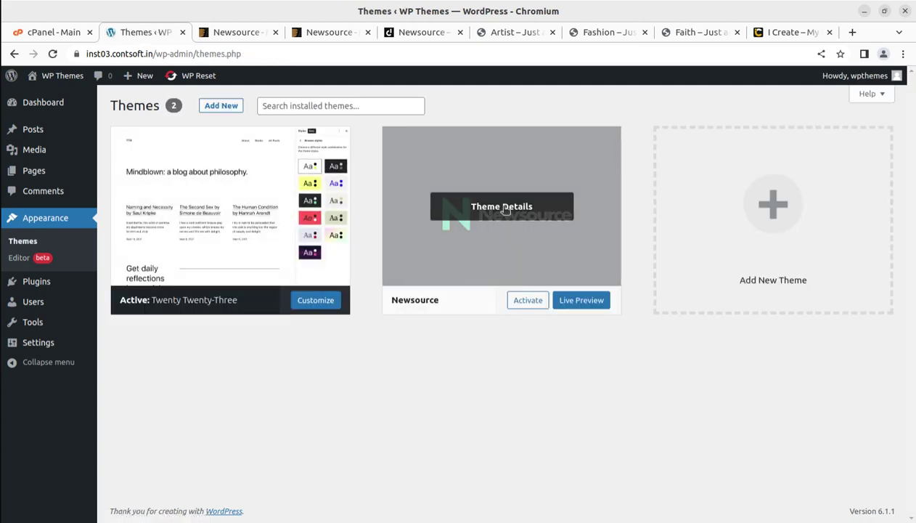
click(483, 283)
drag(561, 171, 710, 179)
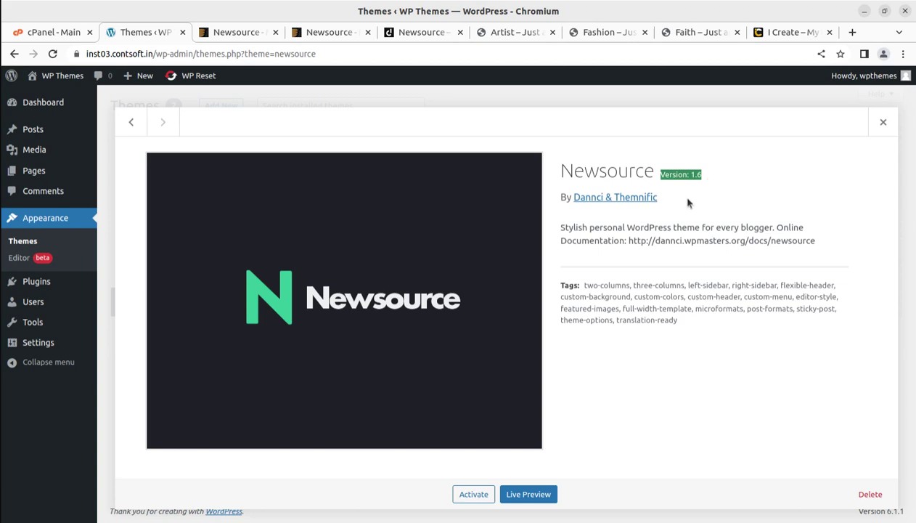
drag(688, 203, 601, 199)
click(584, 270)
click(472, 497)
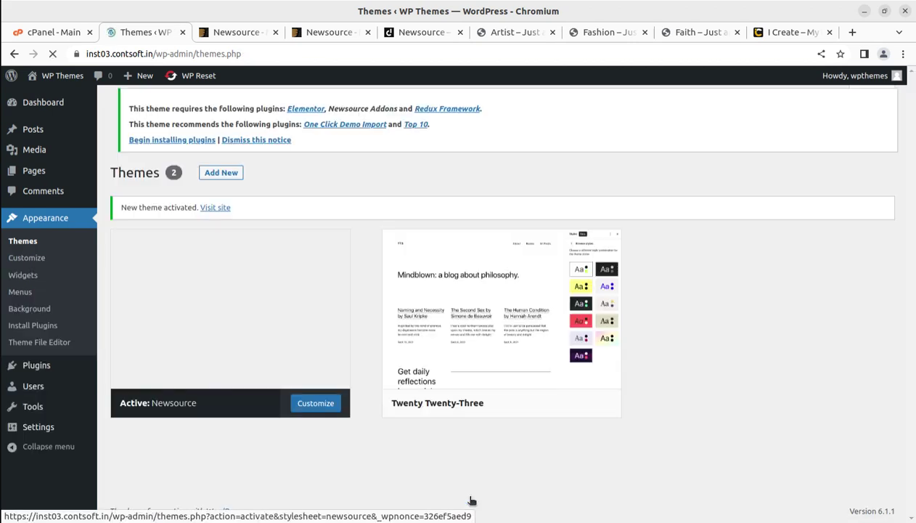
Open the theme's plugin installation list from its notice and examine each plugin's name, source and required or recommended type.
drag(408, 179, 266, 145)
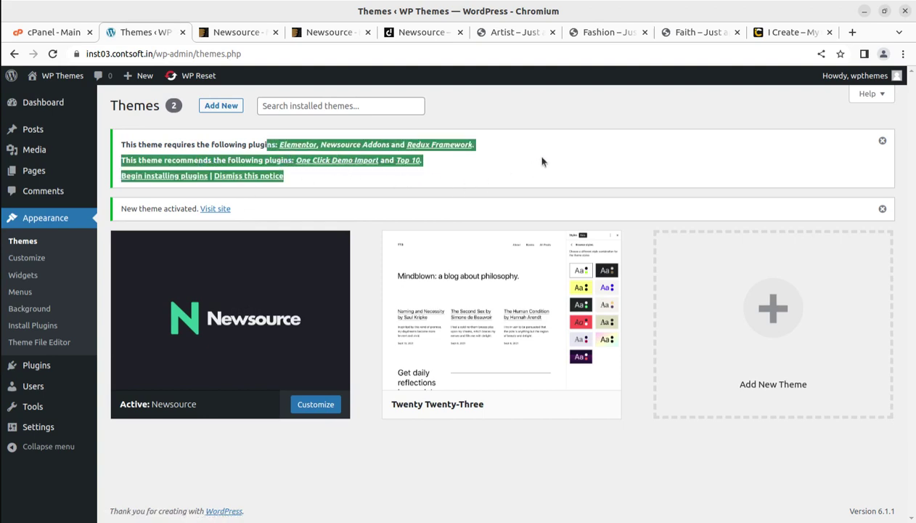
click(168, 178)
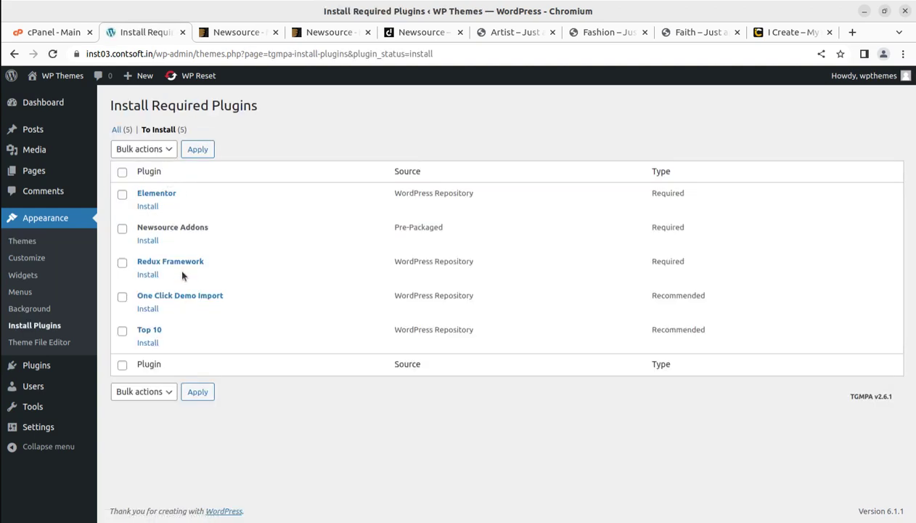
drag(178, 194, 135, 193)
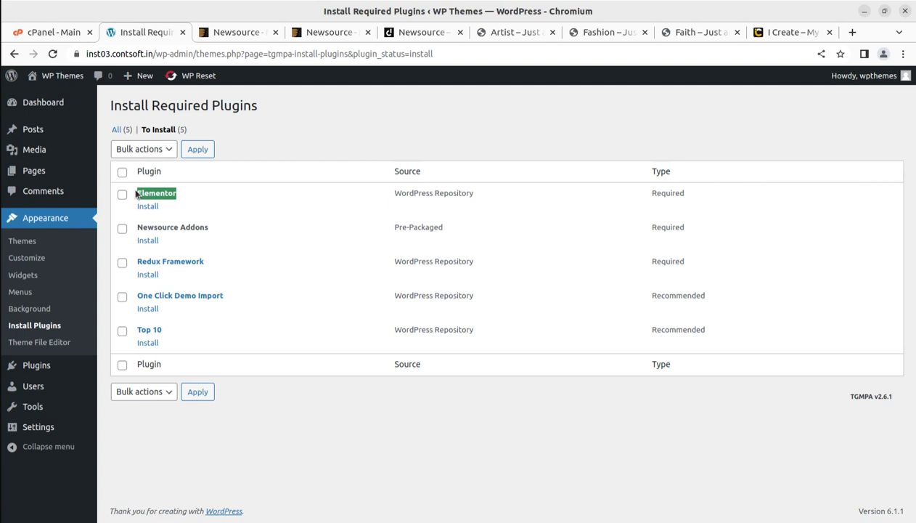
drag(217, 228, 137, 229)
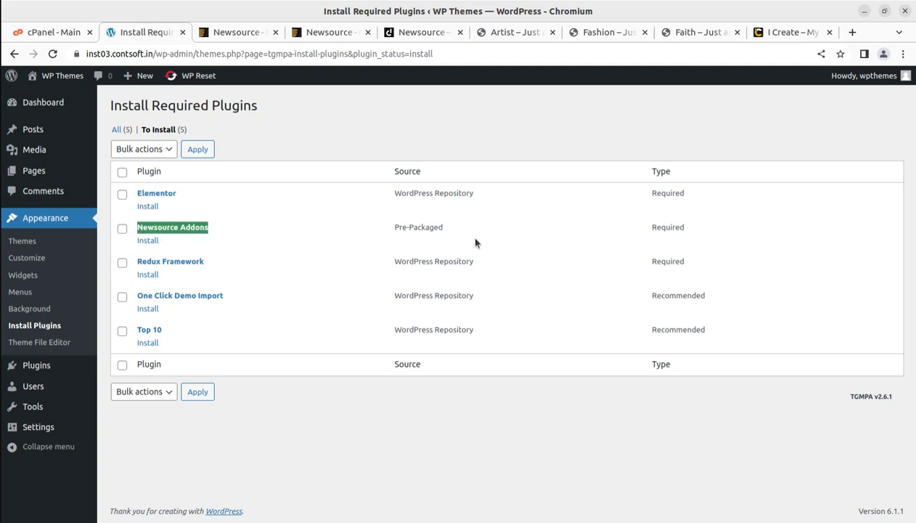
drag(444, 227, 391, 231)
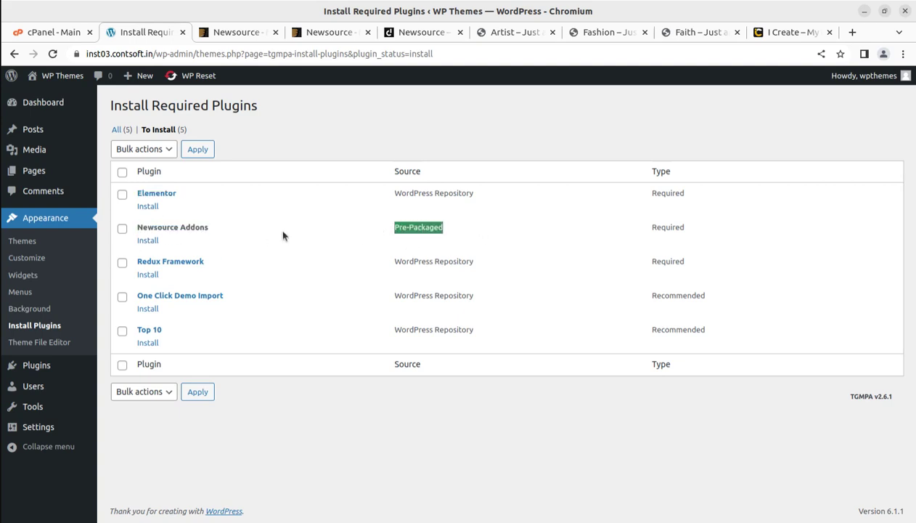
drag(205, 262, 135, 265)
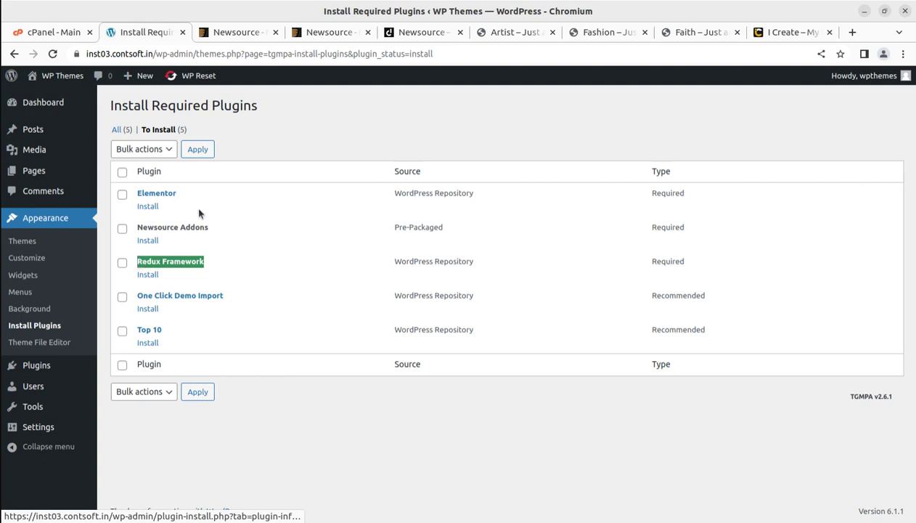
drag(192, 190, 168, 191)
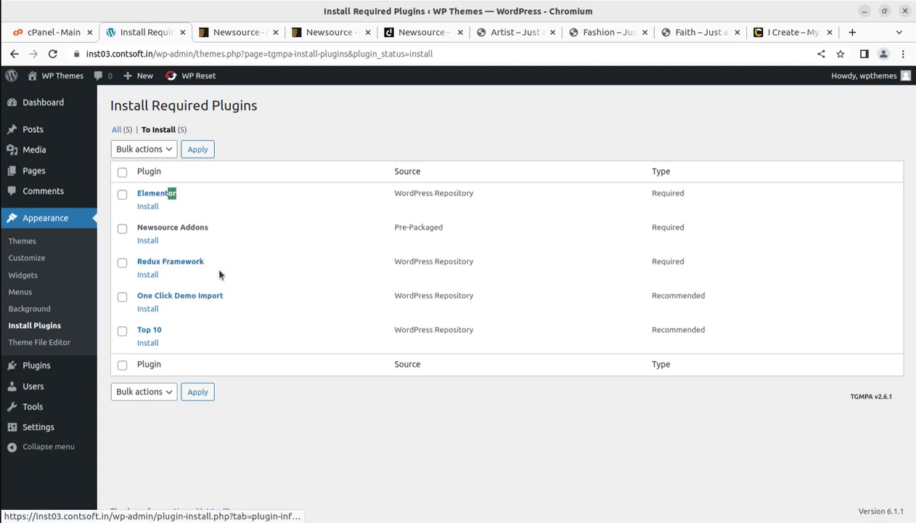
drag(239, 294, 136, 296)
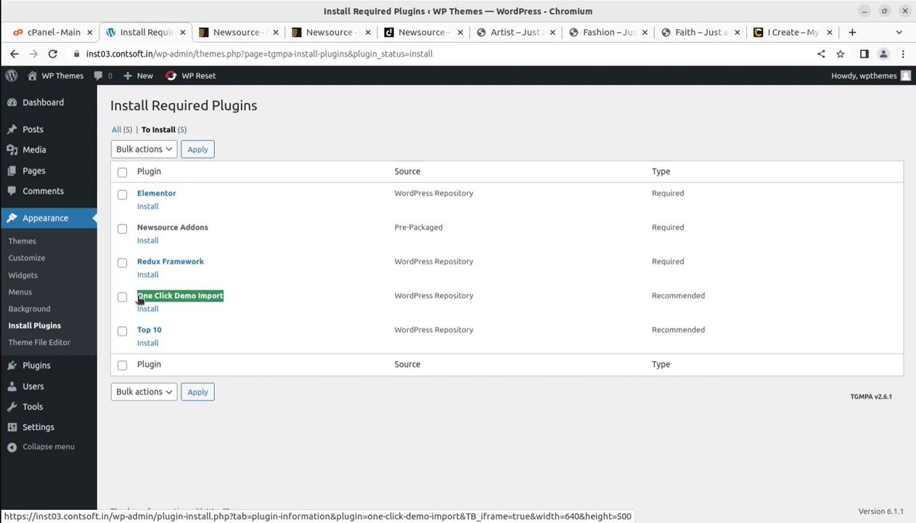
drag(185, 329, 136, 332)
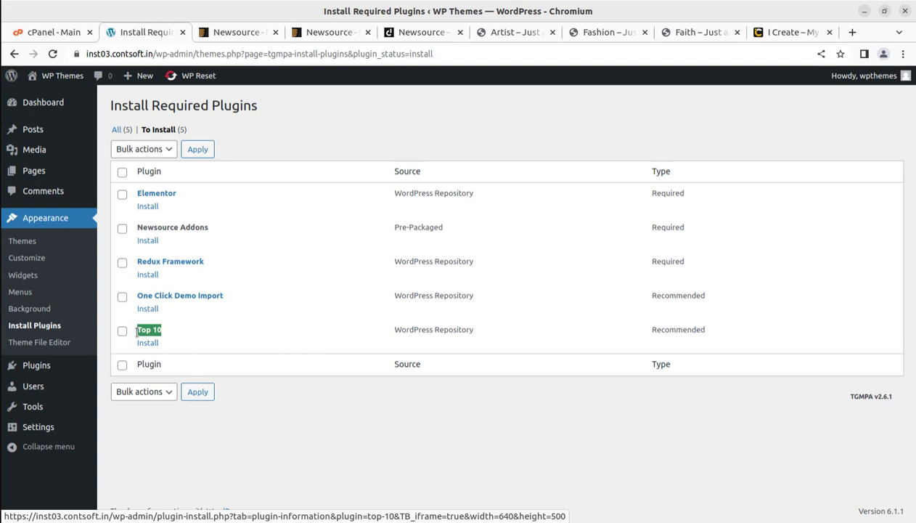
mouse_move(136, 330)
mouse_down()
mouse_move(180, 338)
mouse_move(132, 334)
mouse_up()
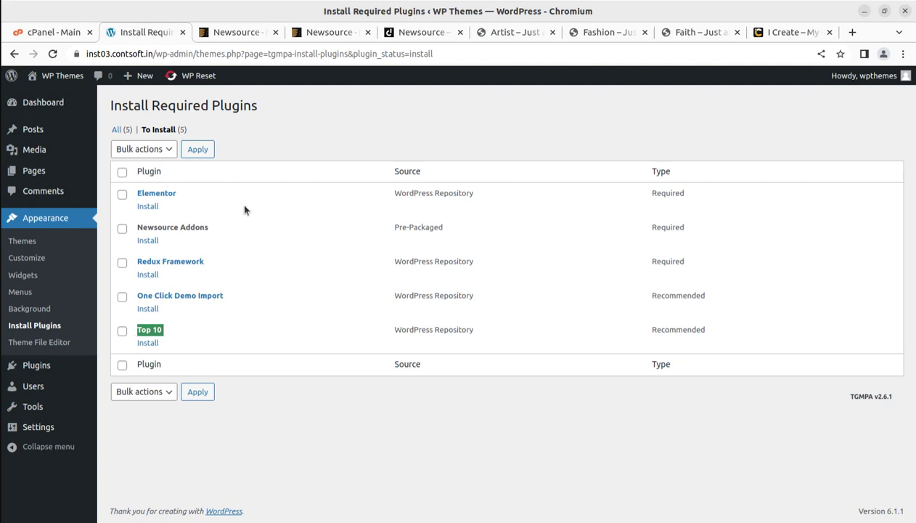
drag(685, 274, 628, 201)
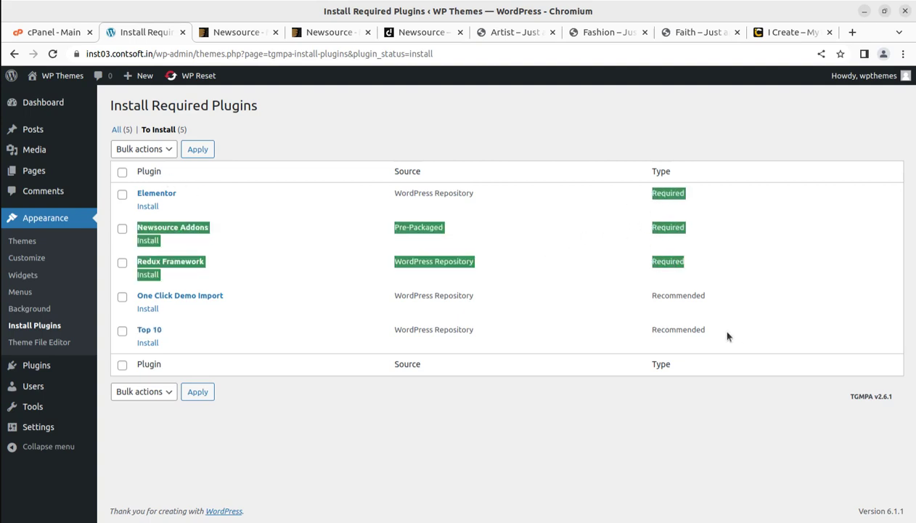
drag(719, 330, 648, 300)
click(285, 409)
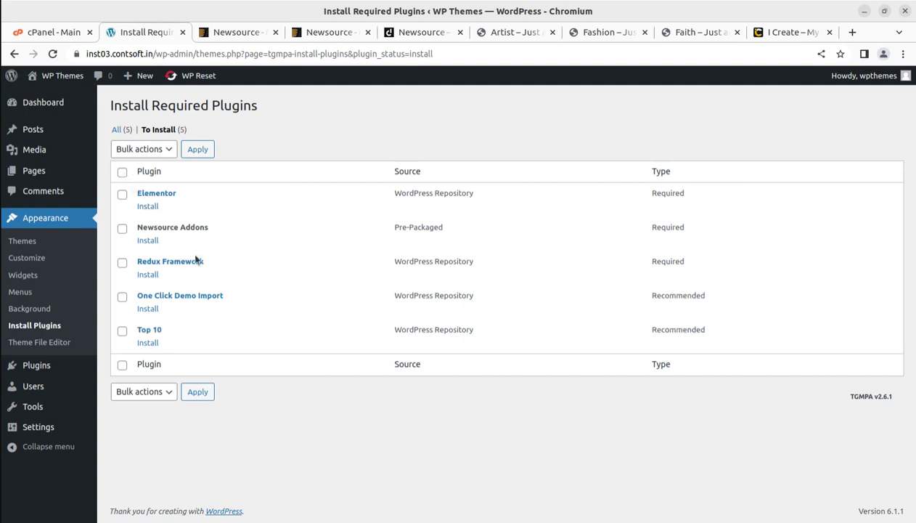
Try to bulk install all five listed plugins, and return to the Install Required Plugins list.
click(123, 172)
click(149, 154)
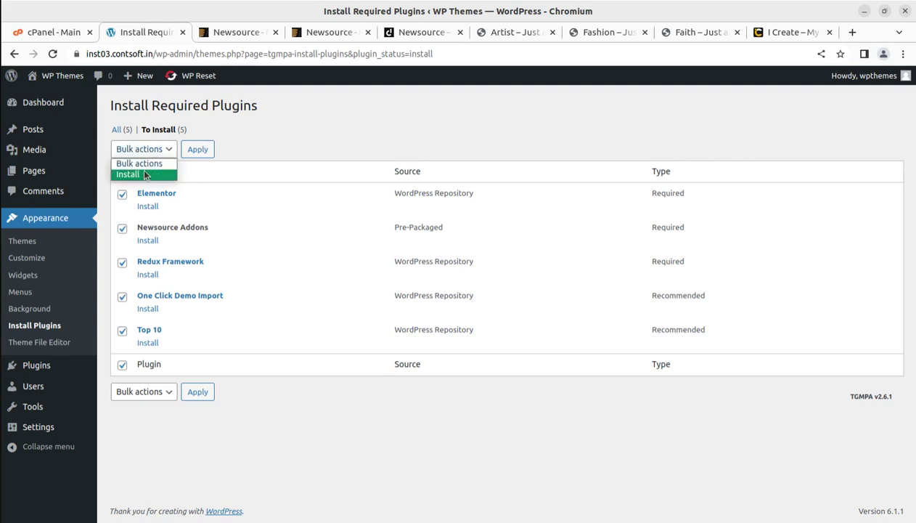
click(142, 171)
click(193, 150)
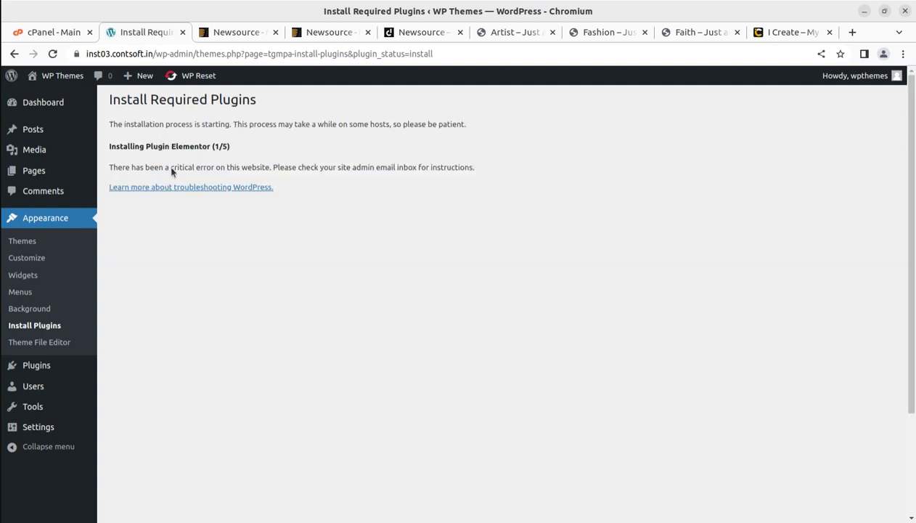
click(14, 54)
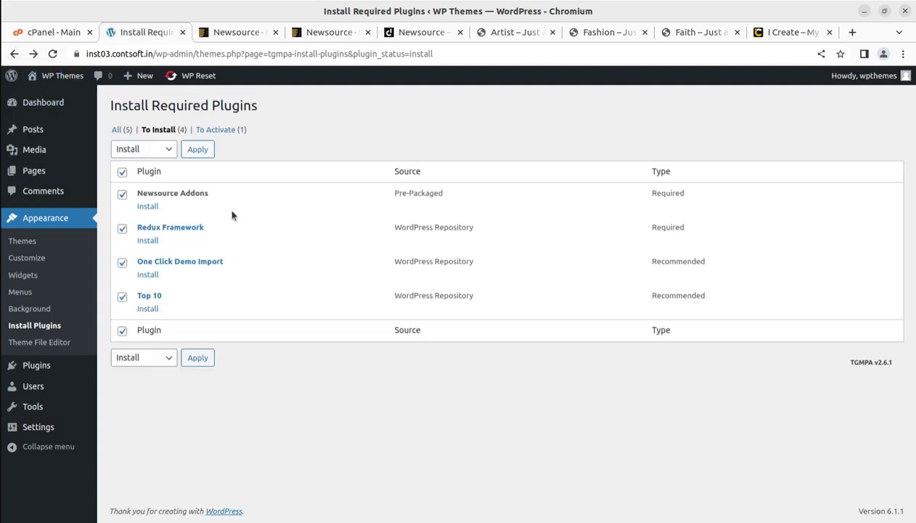
Install the Newsource Addons and Redux Framework plugins individually, returning to the required plugins list after each.
click(149, 207)
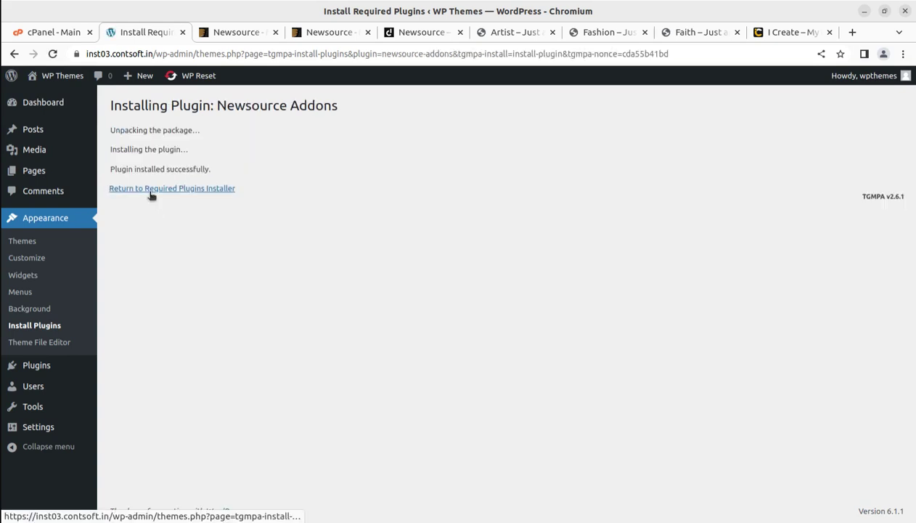
click(149, 190)
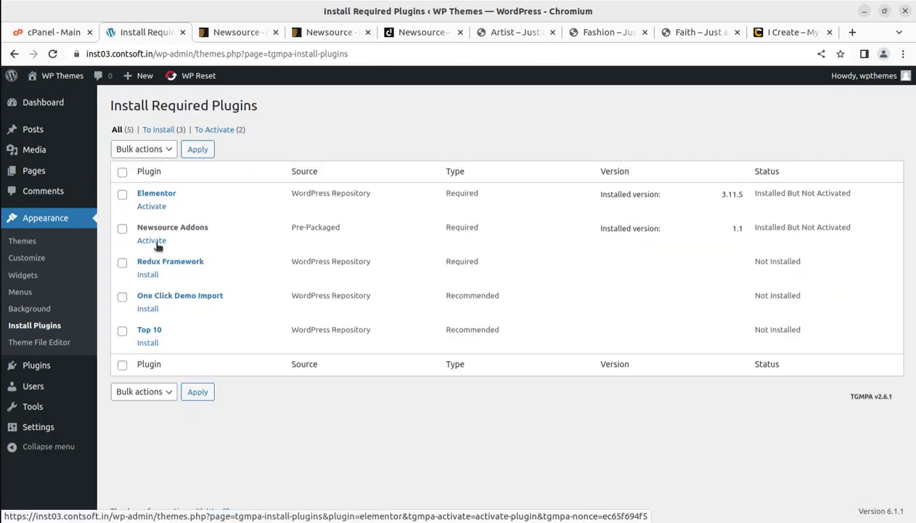
click(149, 275)
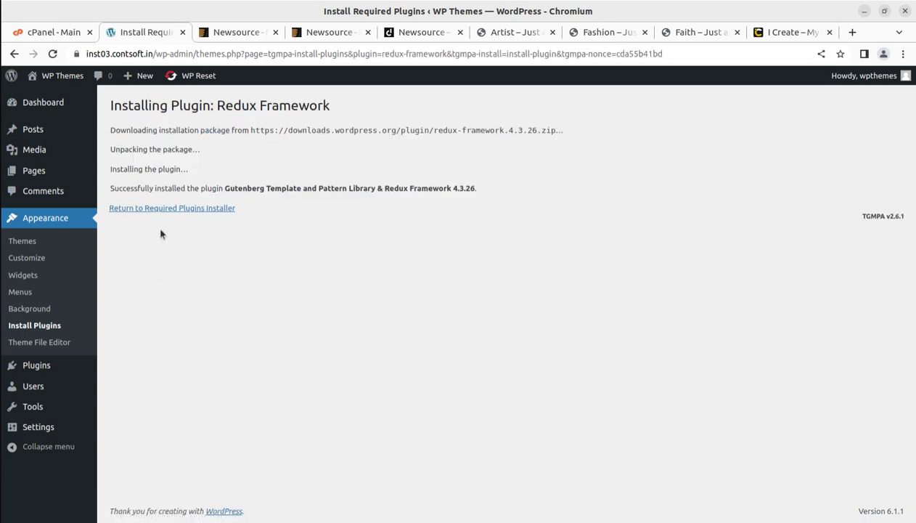
click(157, 208)
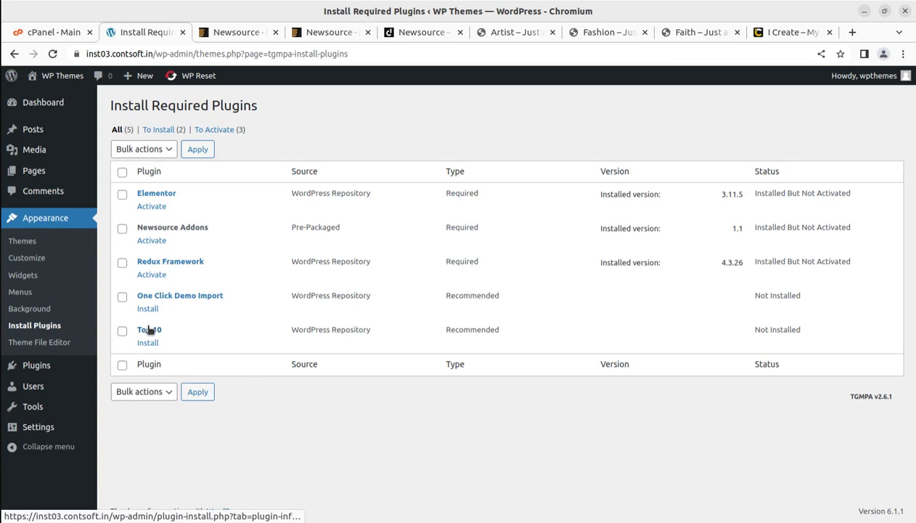
Install the recommended One Click Demo Import and Top 10 plugins individually, returning to the required plugins list after each.
click(146, 309)
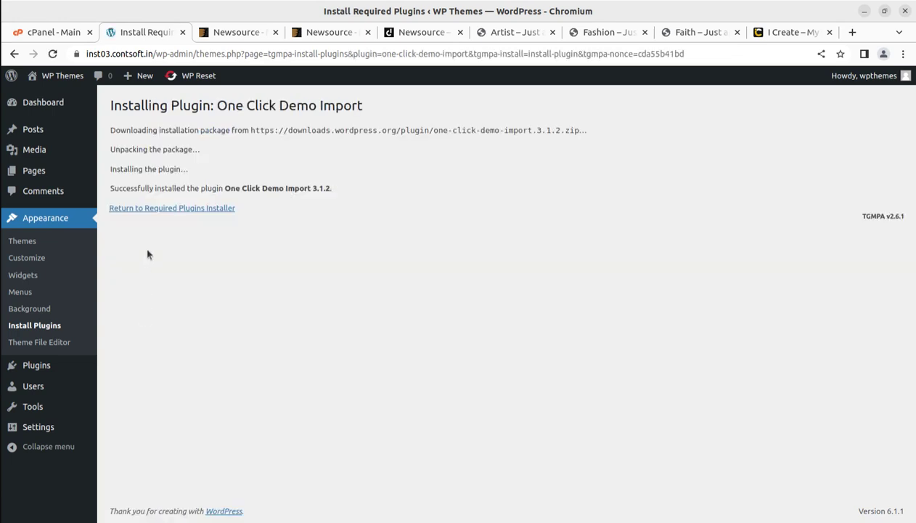
click(161, 208)
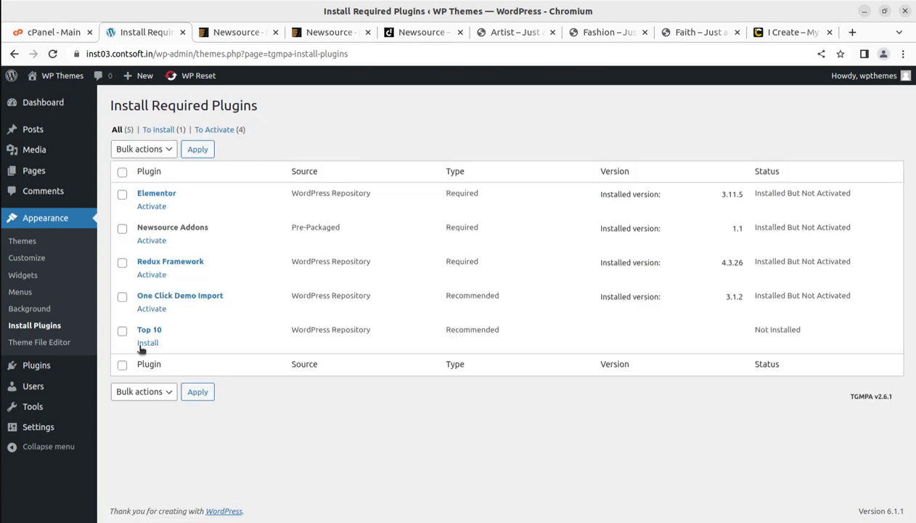
click(145, 343)
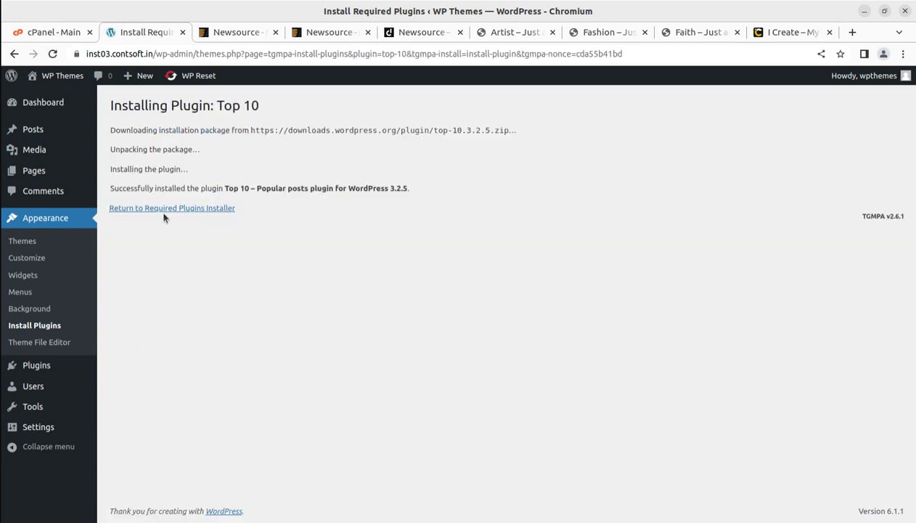
click(164, 210)
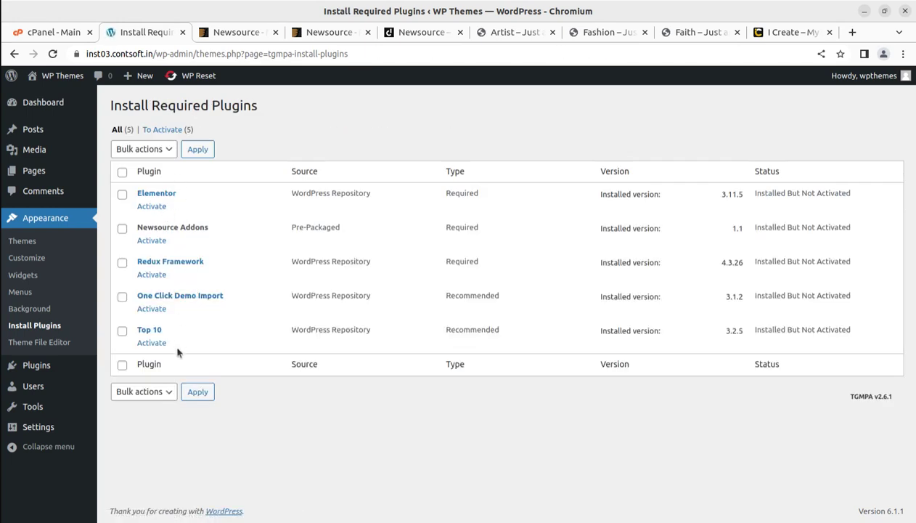
Bulk activate all five installed plugins: Elementor, Newsource Addons, Redux Framework, One Click Demo Import and Top 10.
click(123, 173)
click(138, 149)
click(141, 196)
click(194, 151)
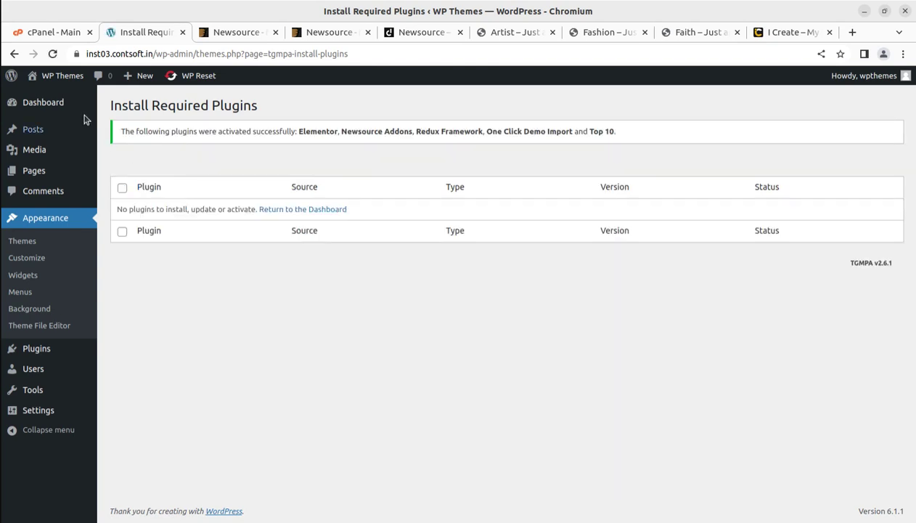
Go to the WordPress dashboard, dismissing the Elementor account setup wizard.
click(54, 102)
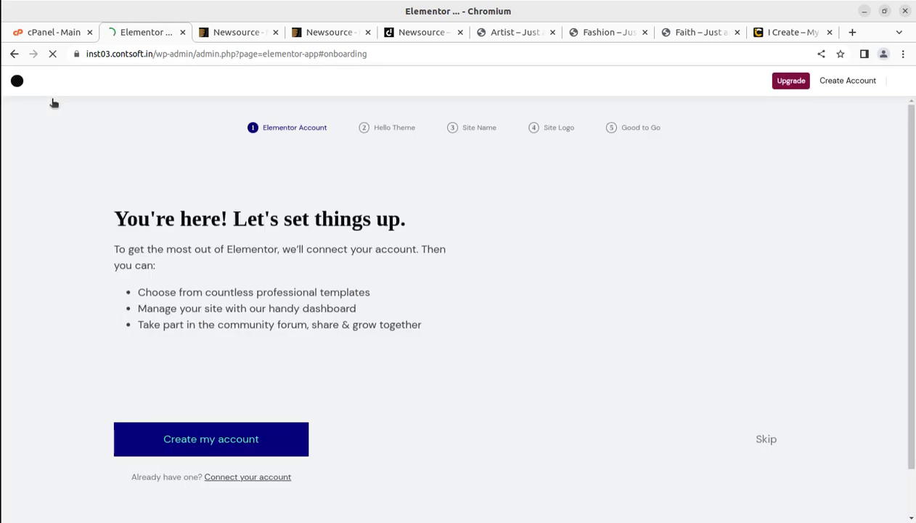
click(897, 81)
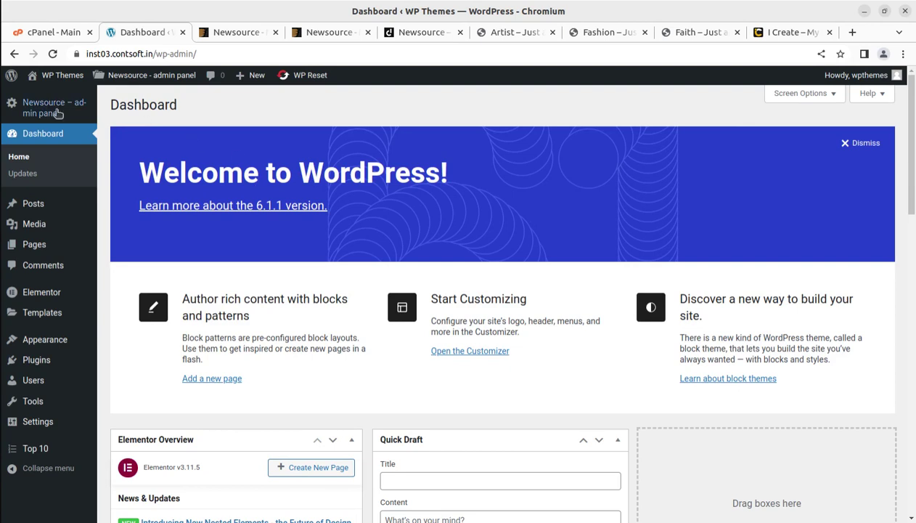
mouse_move(42, 108)
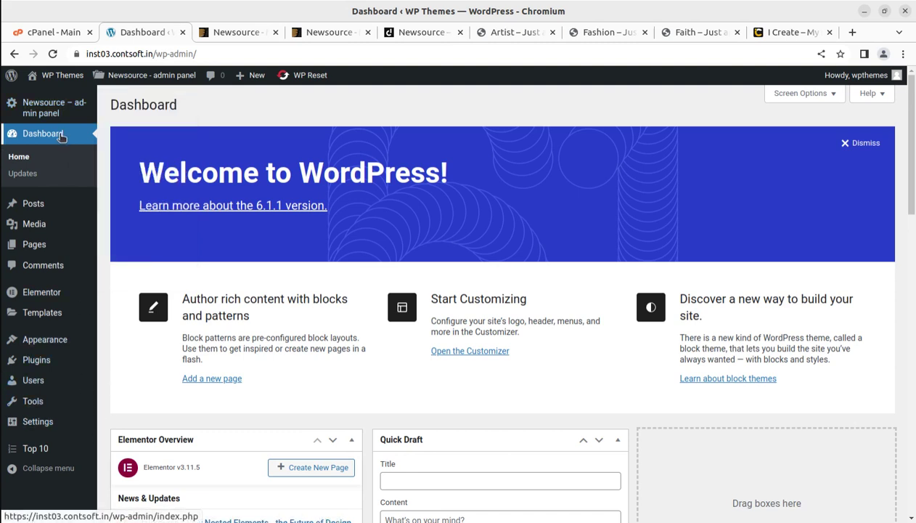
Open the site's front end in a new tab and compare it with the Newsource default, Artist and Fashion demo sites.
middle_click(44, 96)
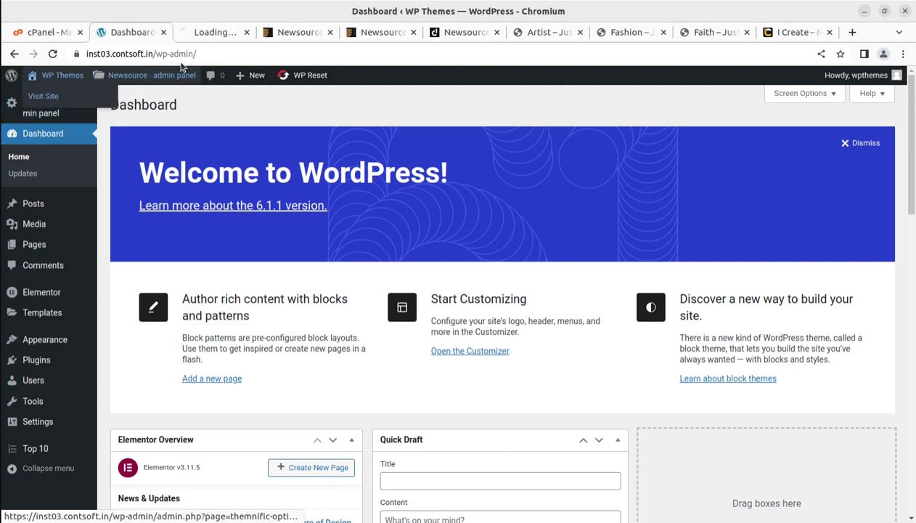
click(219, 32)
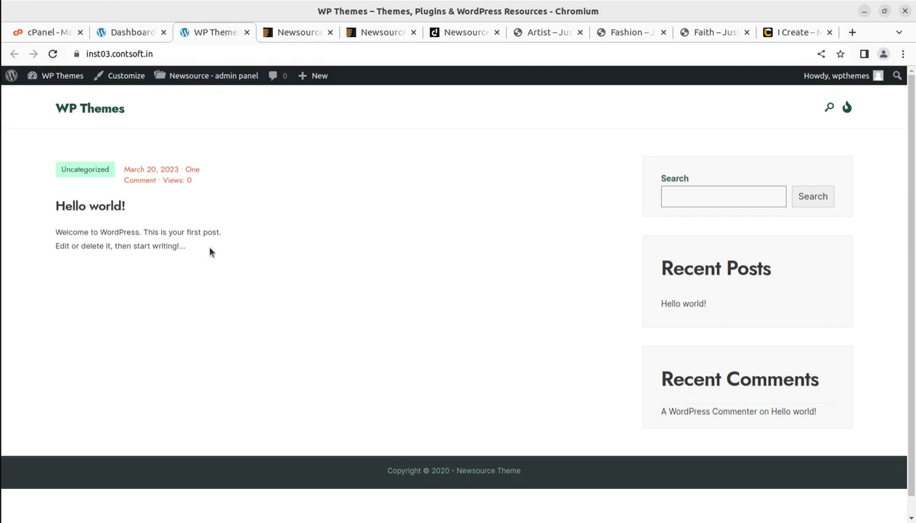
click(466, 33)
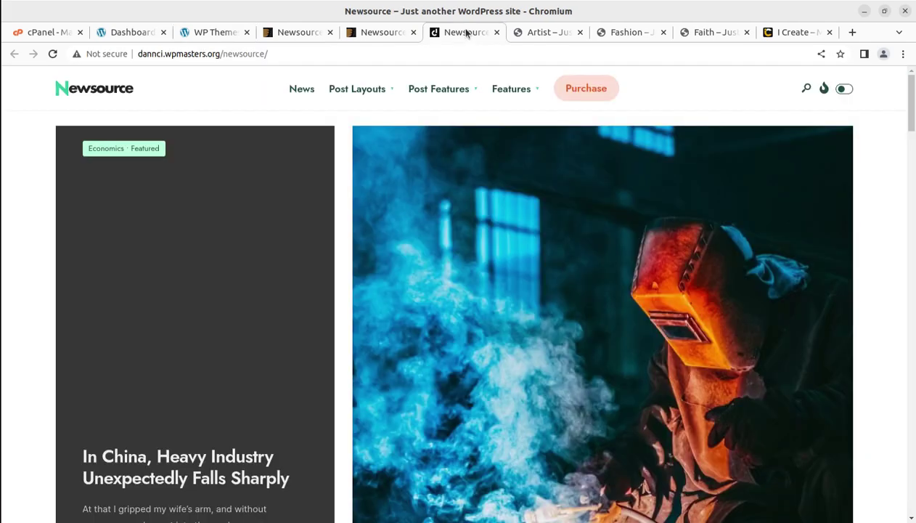
click(520, 32)
click(611, 33)
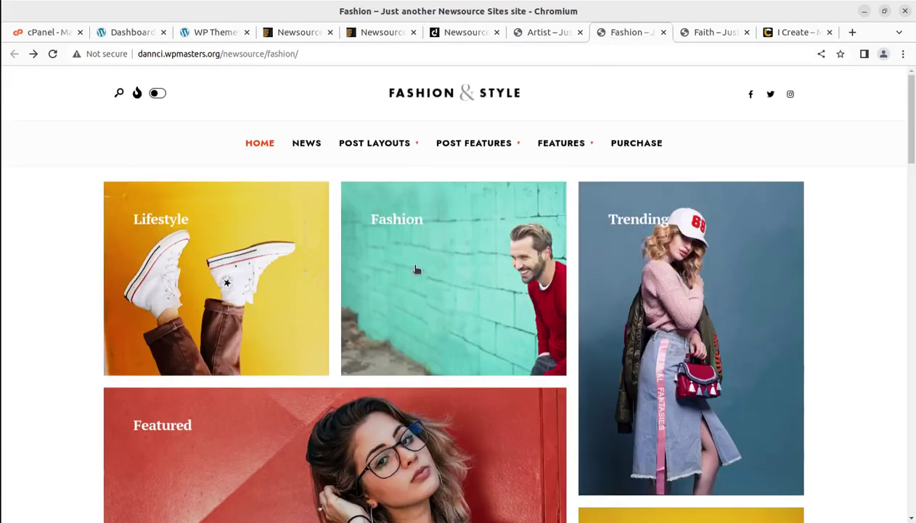
scroll(393, 270, down, 5)
scroll(393, 269, down, 3)
scroll(393, 269, up, 5)
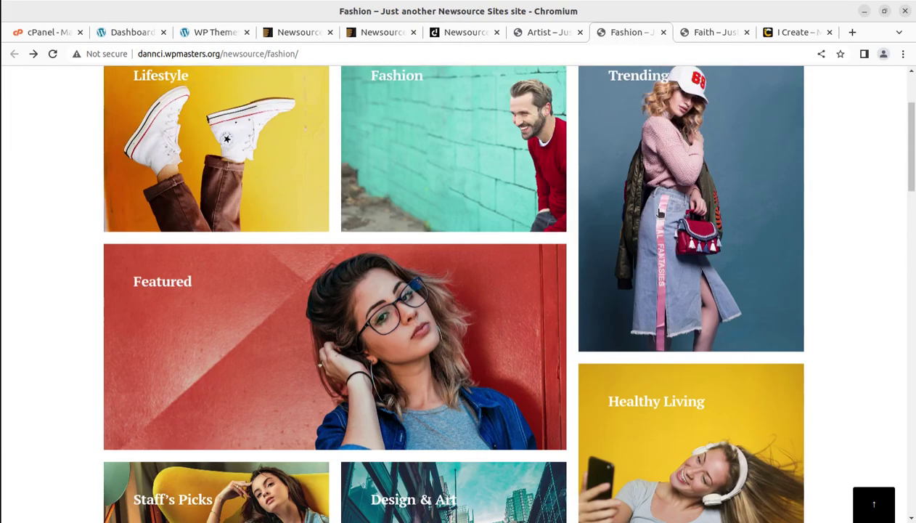
Return to the WordPress dashboard and open the Import Demo Data page.
click(109, 32)
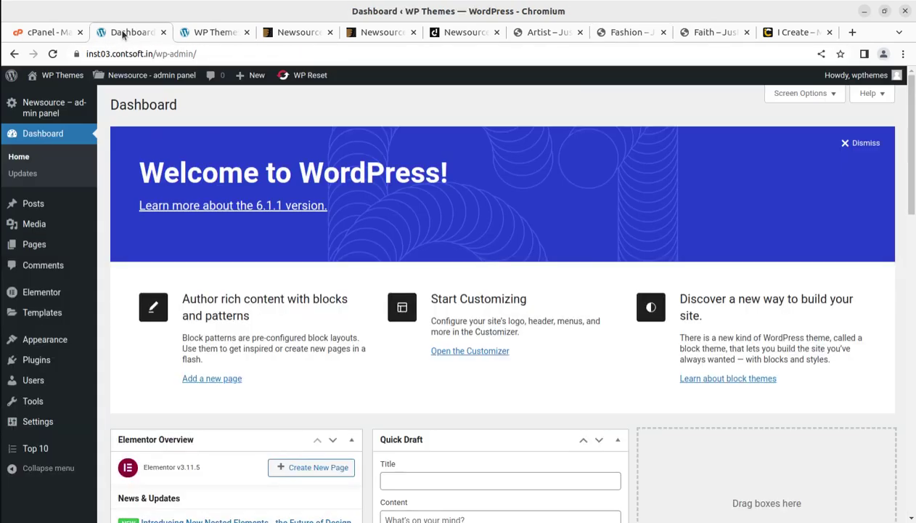
mouse_move(43, 349)
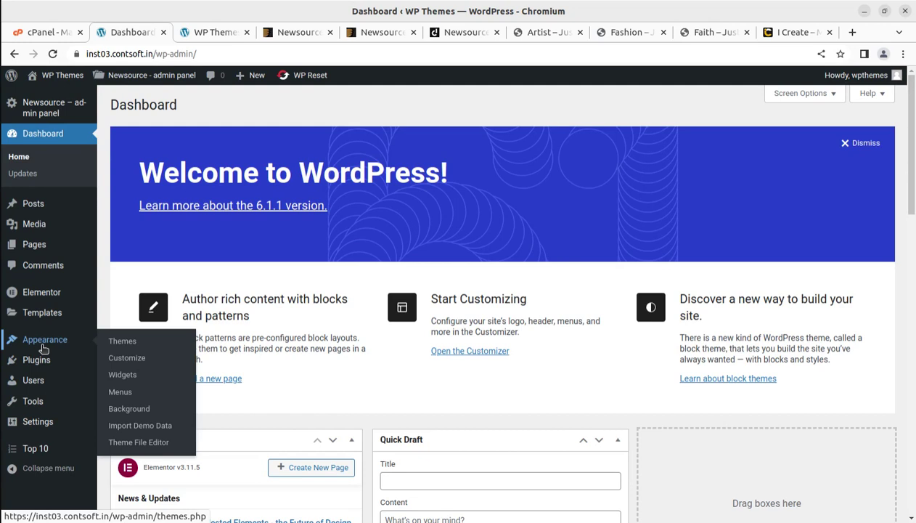
click(142, 430)
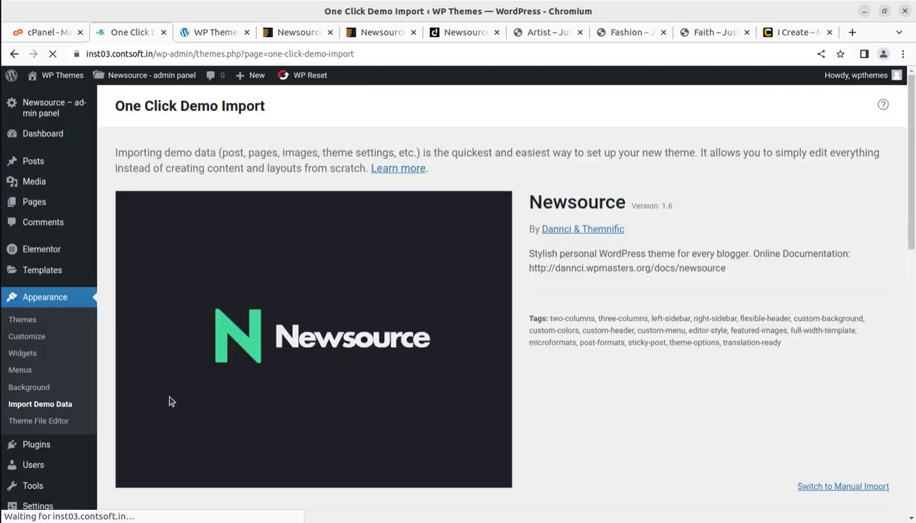
Examine the importable Newsource demos, from the Default Demo through to the Modern Demo.
scroll(330, 341, down, 2)
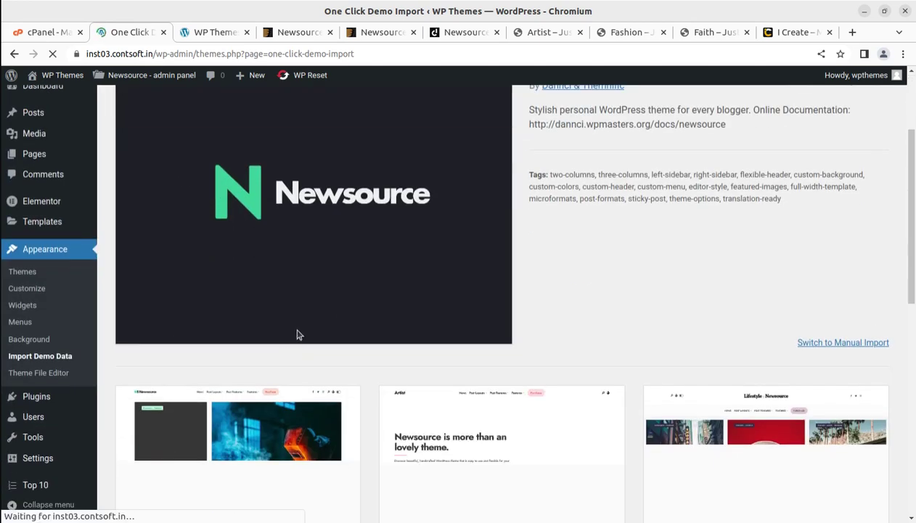
scroll(334, 370, down, 2)
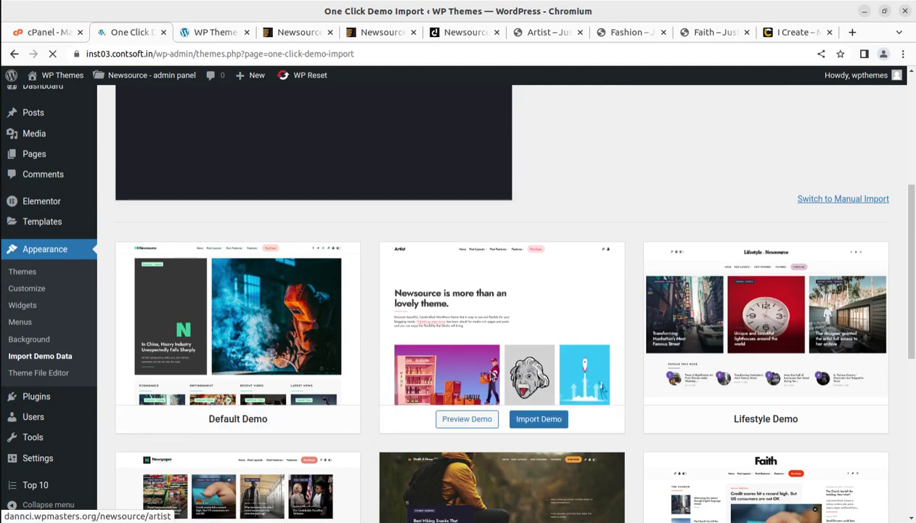
scroll(517, 236, down, 3)
scroll(527, 233, up, 2)
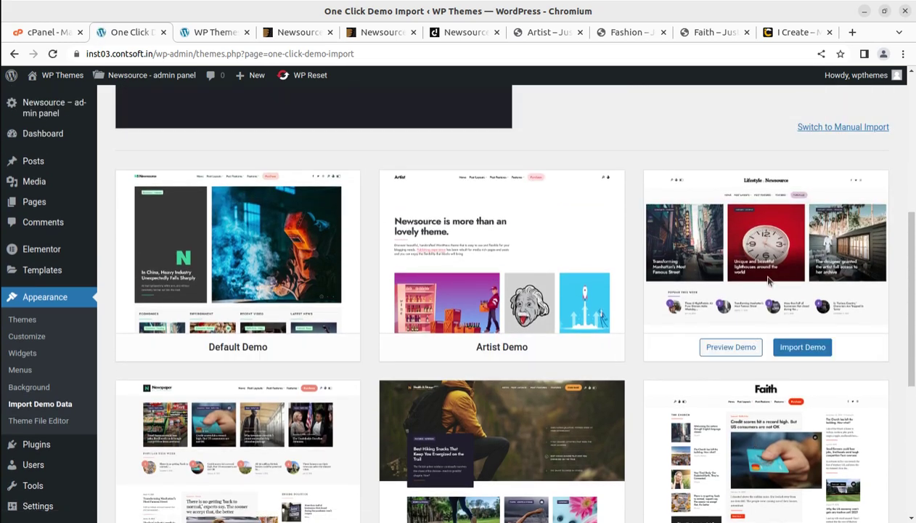
scroll(493, 377, down, 4)
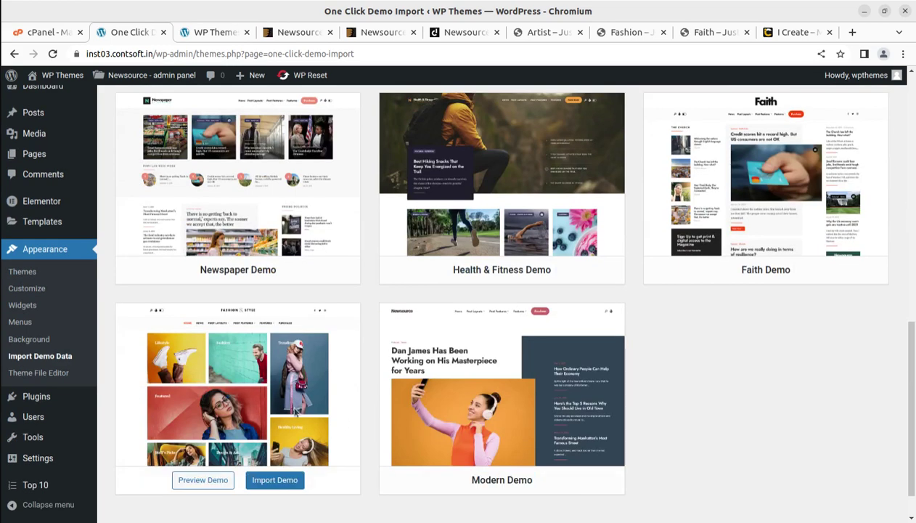
scroll(415, 340, up, 2)
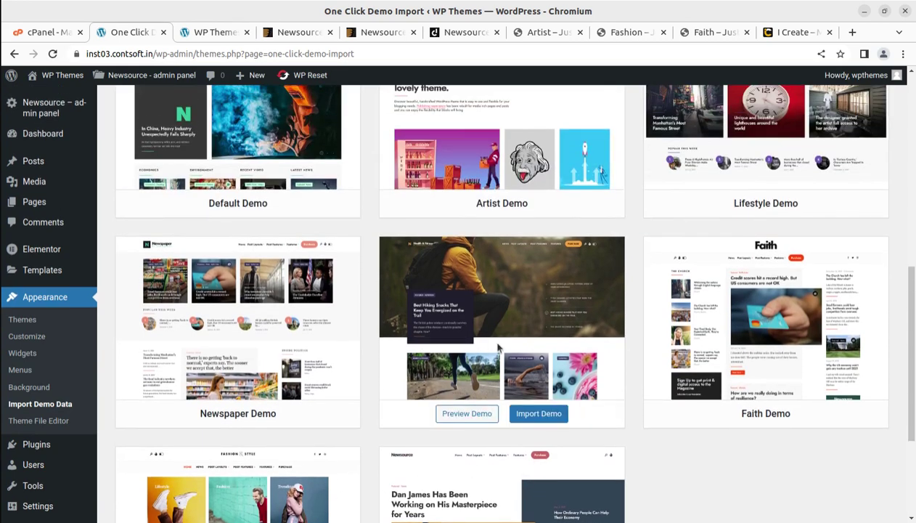
scroll(406, 328, up, 2)
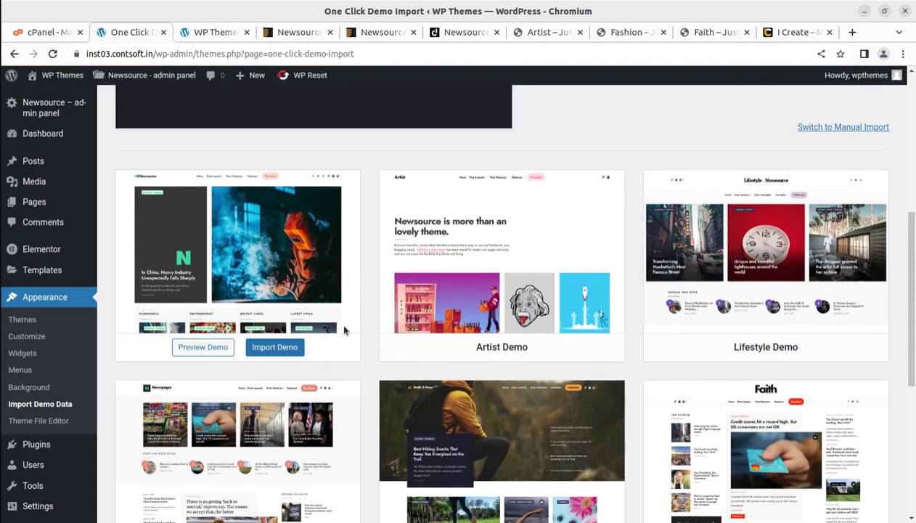
scroll(406, 356, down, 2)
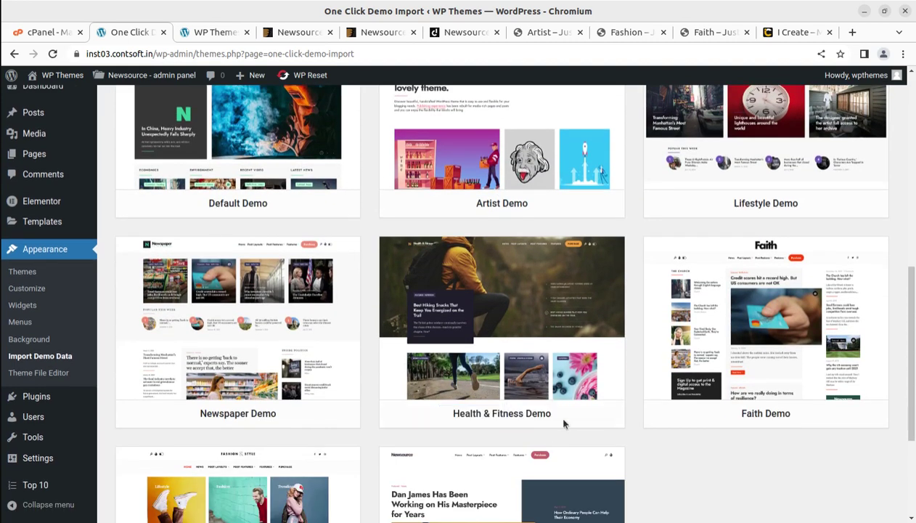
scroll(564, 423, down, 1)
scroll(259, 362, down, 2)
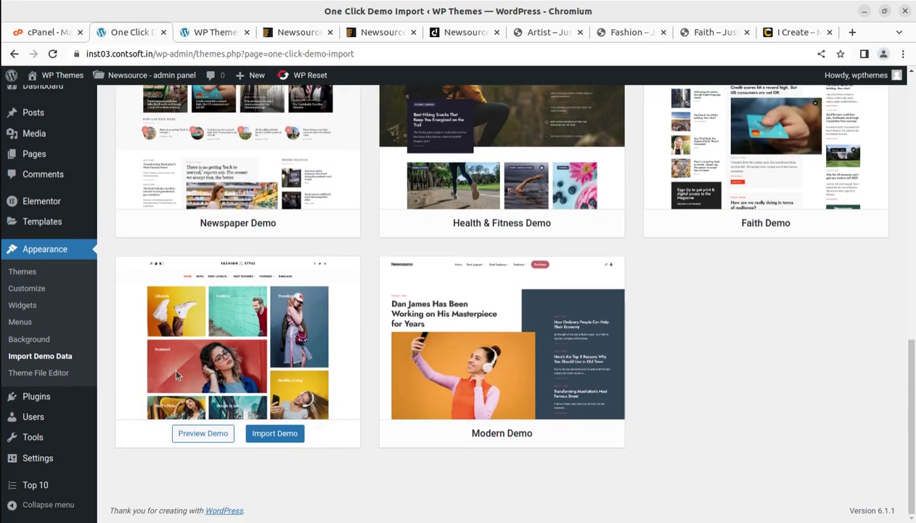
scroll(494, 318, up, 3)
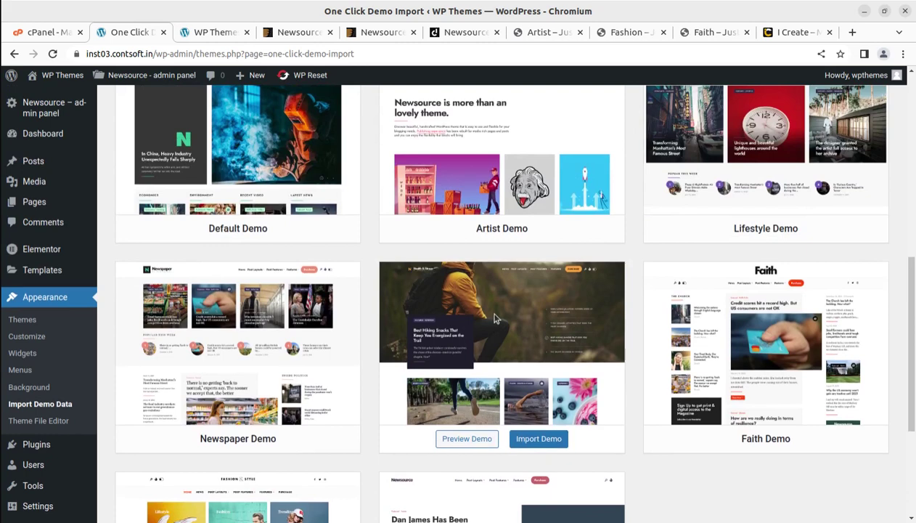
Start importing the Health & Fitness Demo without selecting any of the recommended extra plugins.
mouse_move(490, 364)
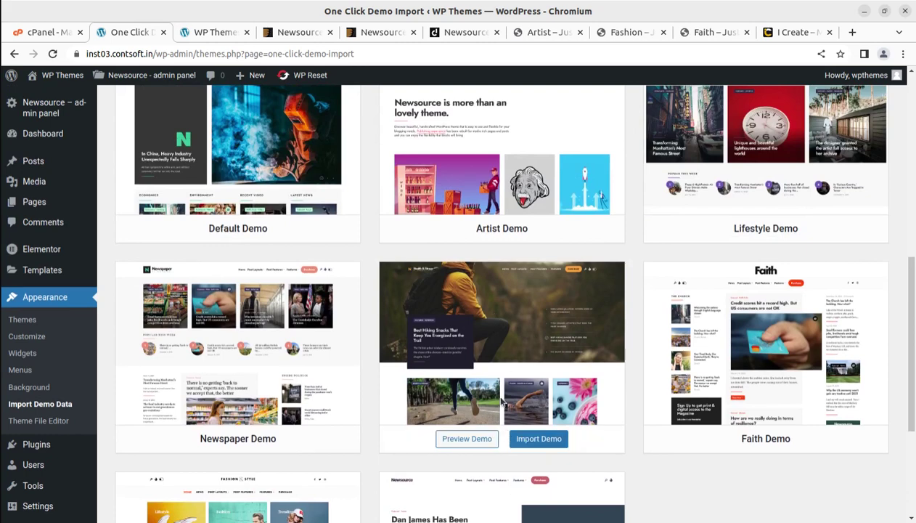
click(539, 440)
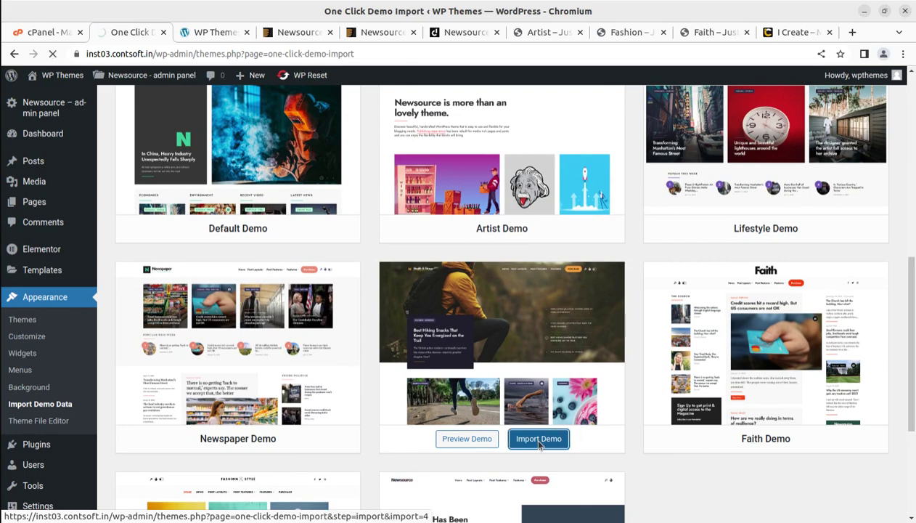
scroll(414, 392, down, 3)
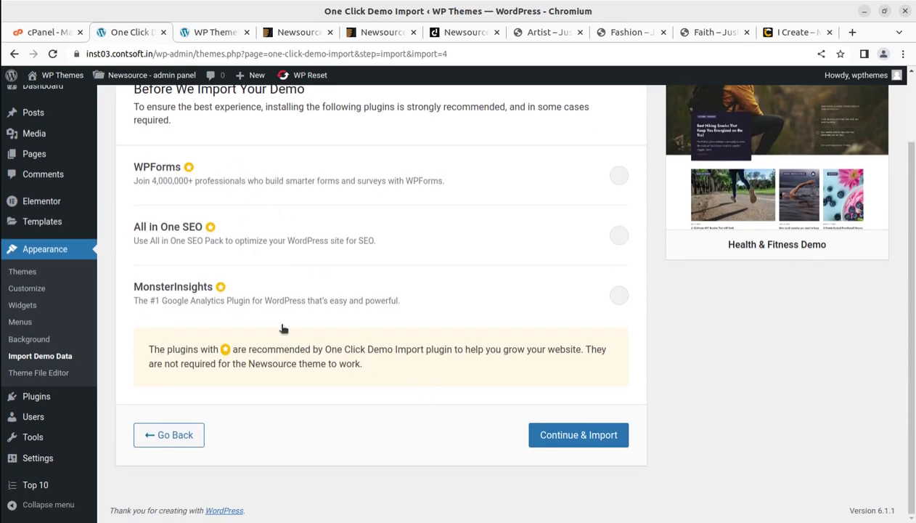
click(571, 438)
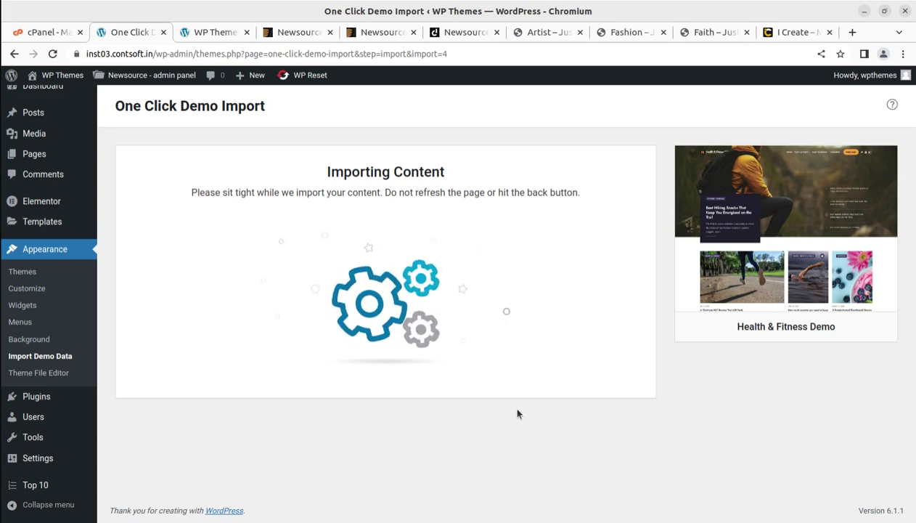
Look through the demos on the ThemeForest Newsource preview page to find the Health & Fitness Demo.
click(623, 36)
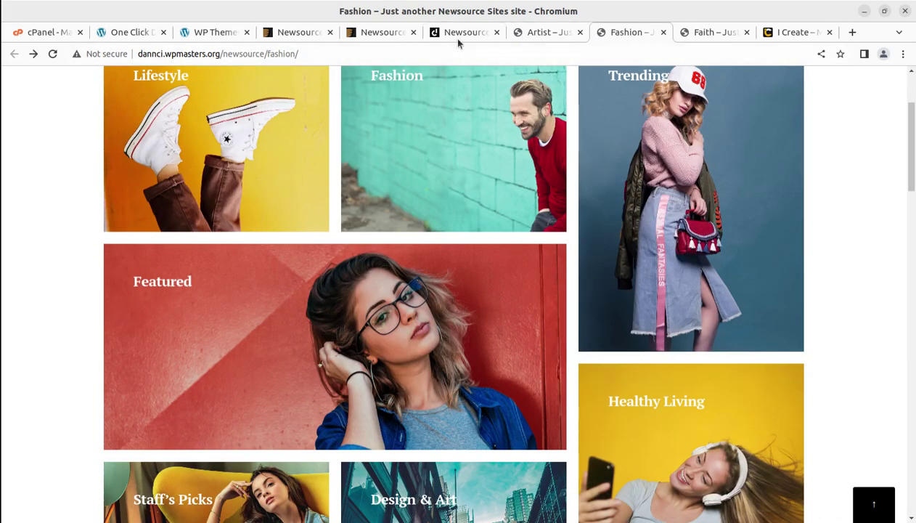
click(387, 34)
scroll(365, 238, down, 7)
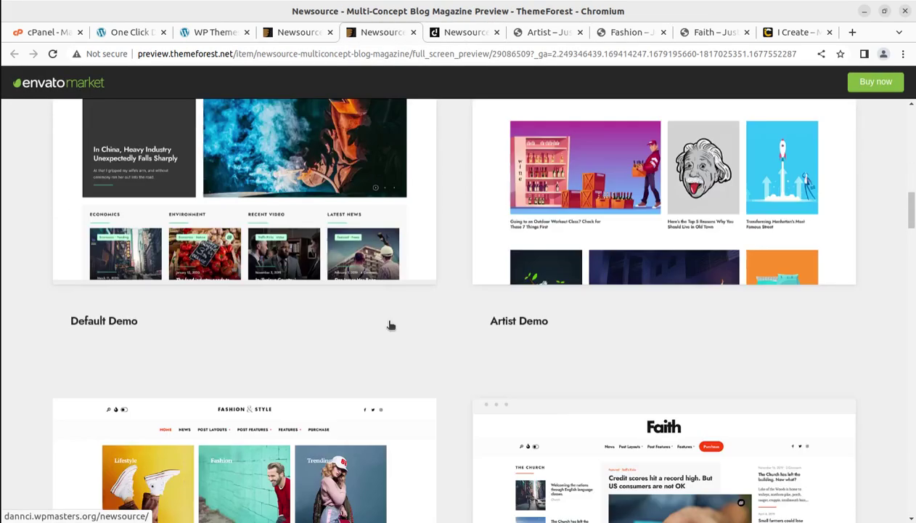
scroll(202, 360, down, 5)
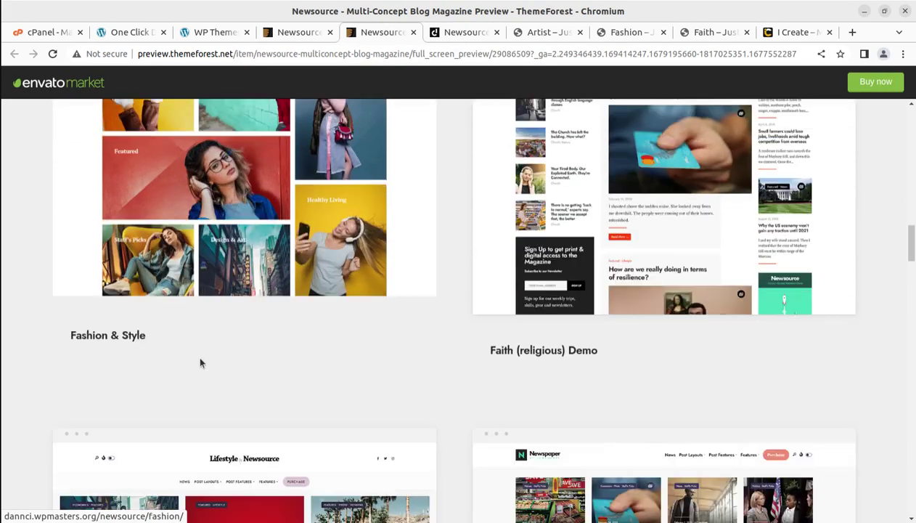
scroll(221, 360, down, 4)
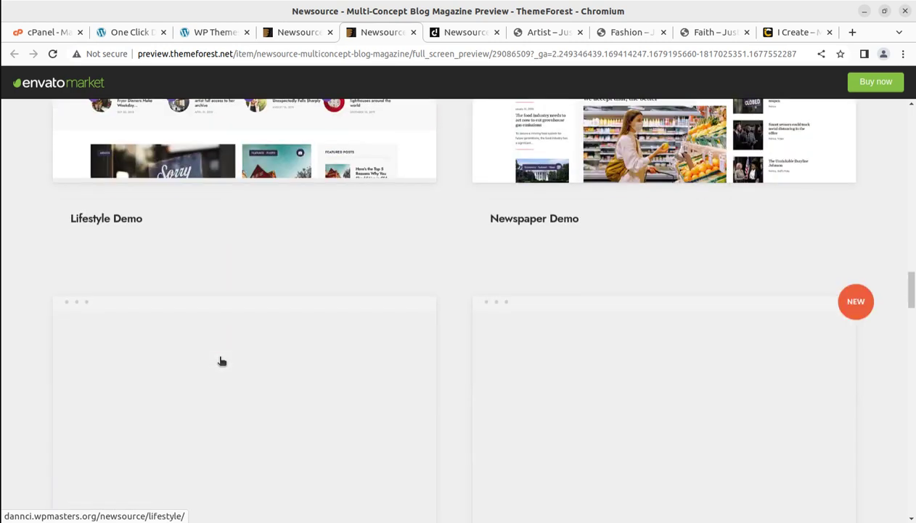
scroll(225, 357, down, 2)
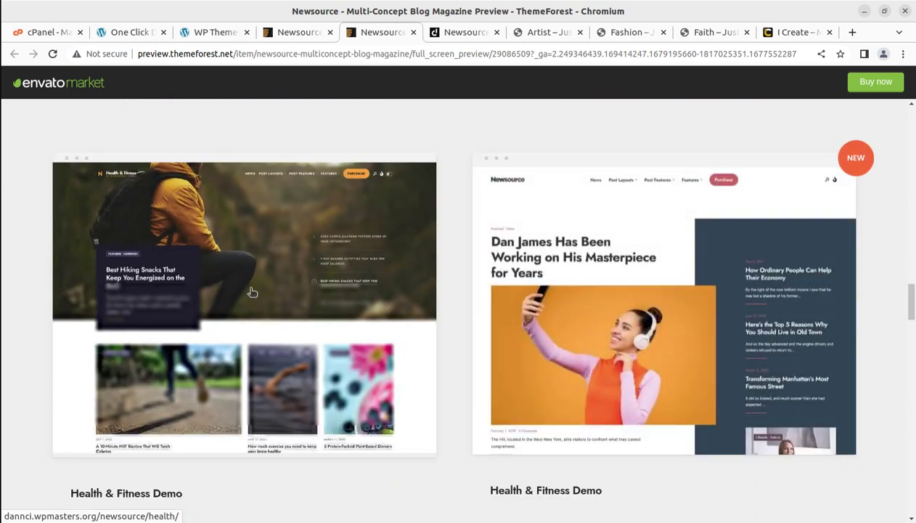
scroll(238, 301, down, 2)
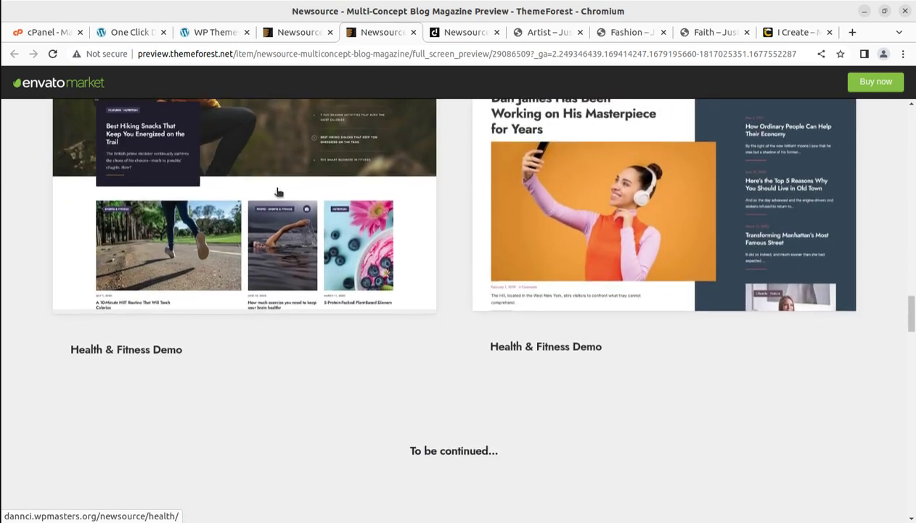
Open the live Health & Fitness demo and examine its home page and the article "A 10-Minute HIIT Routine That Will Torch Calories".
click(278, 192)
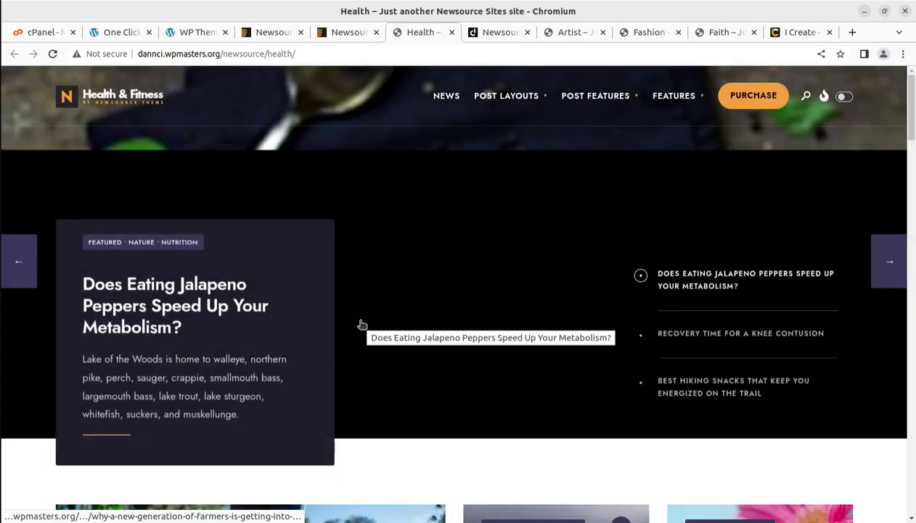
scroll(368, 408, down, 4)
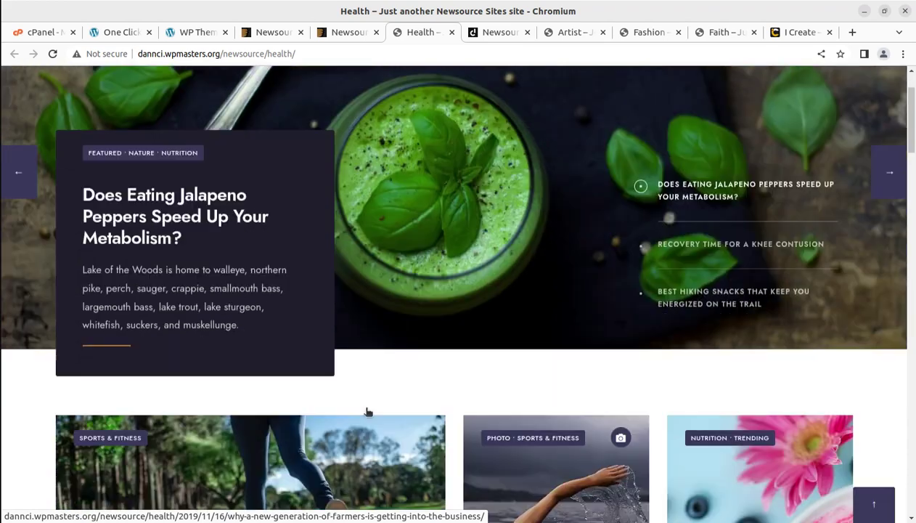
click(286, 354)
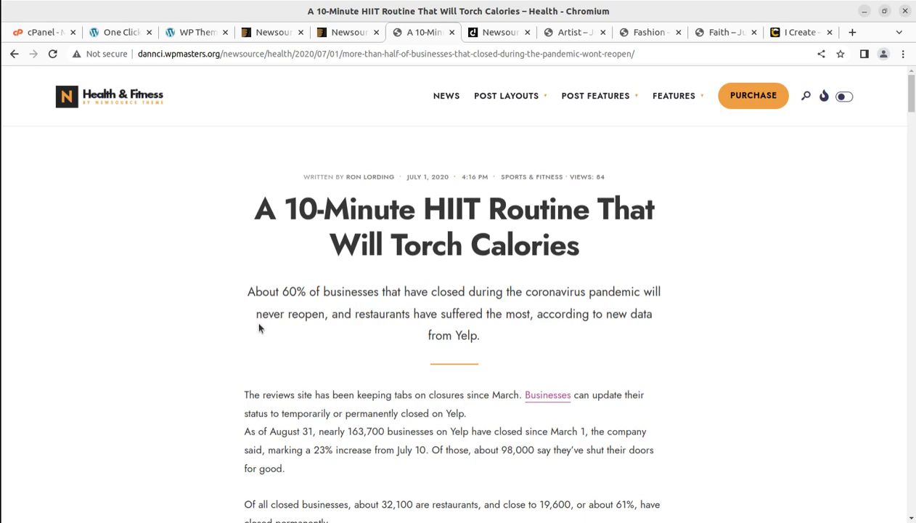
scroll(259, 328, down, 4)
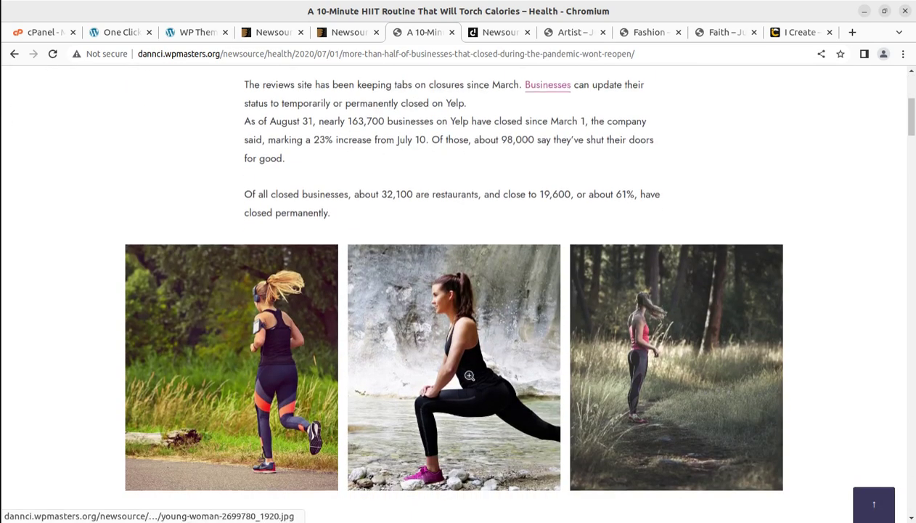
Read through the rest of the live demo's HIIT routine article, including its galleries, lists and quote, and return to the demo home page.
scroll(468, 352, down, 2)
scroll(406, 296, down, 3)
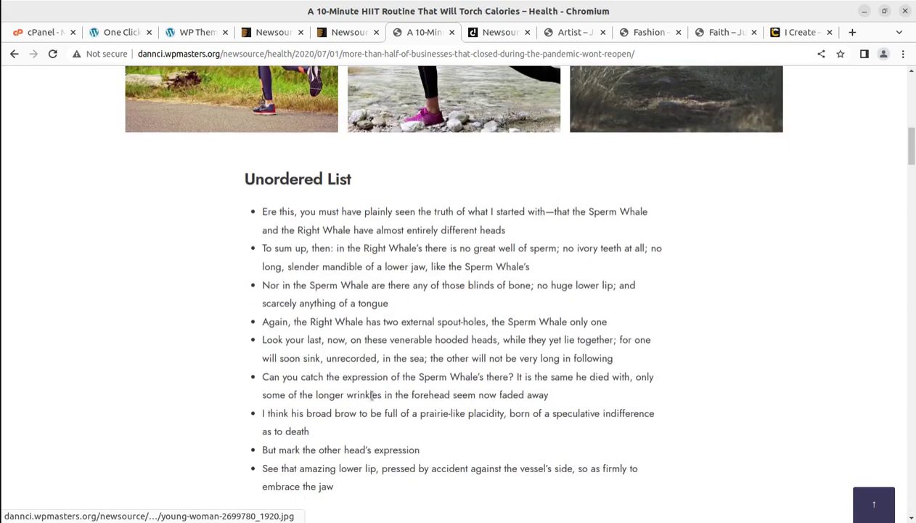
scroll(357, 331, down, 3)
scroll(357, 331, down, 4)
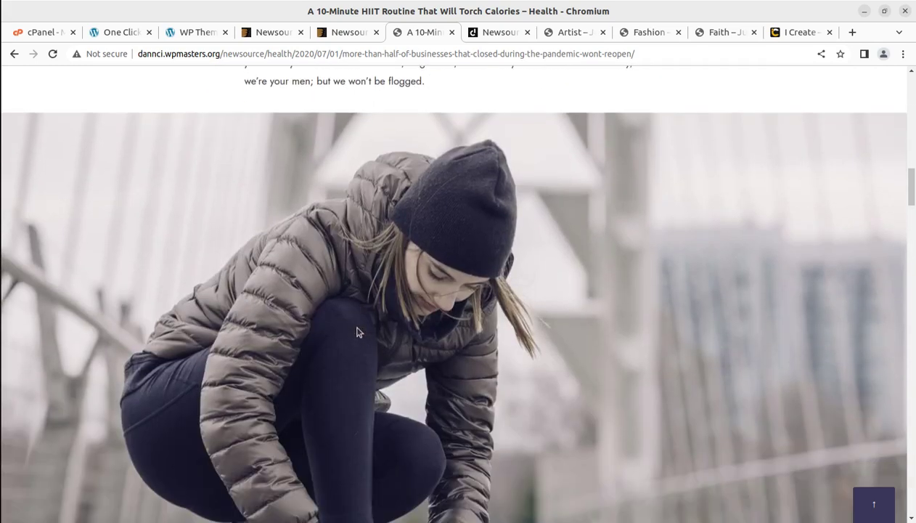
scroll(347, 383, down, 4)
scroll(340, 359, up, 5)
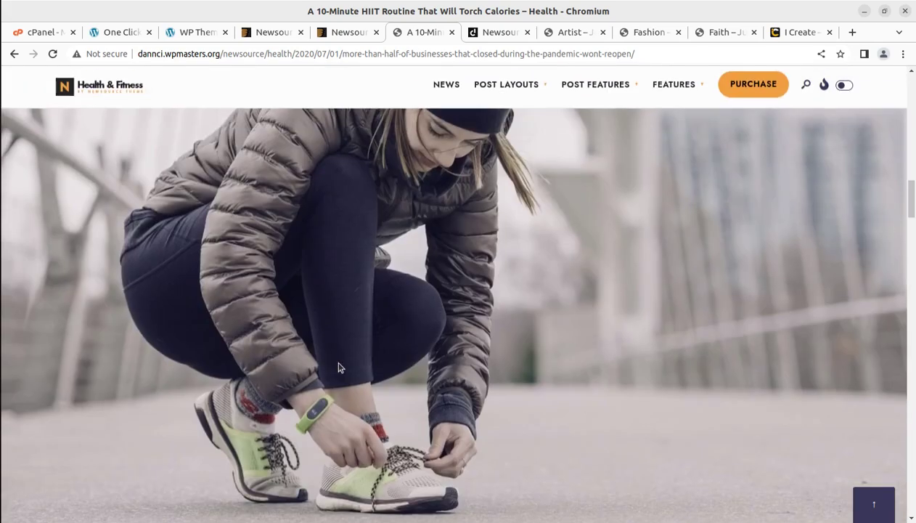
scroll(337, 368, down, 5)
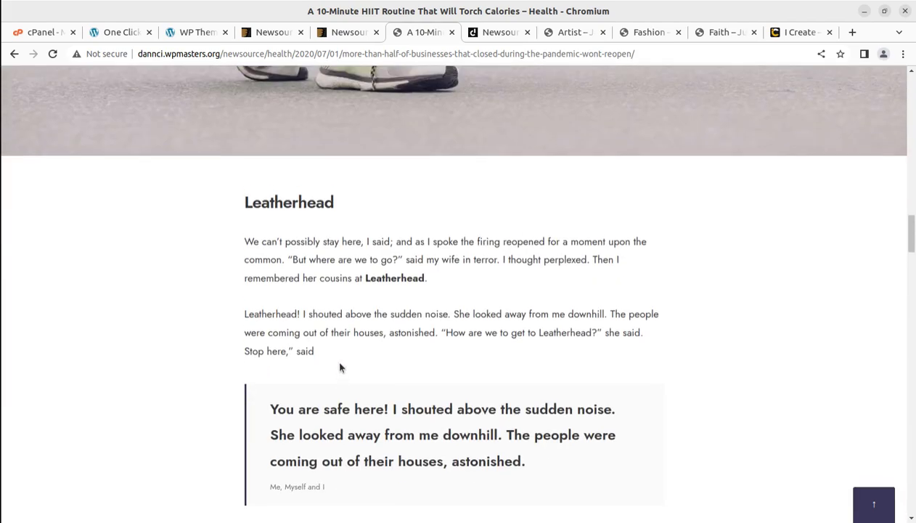
scroll(340, 368, up, 10)
scroll(340, 368, up, 10)
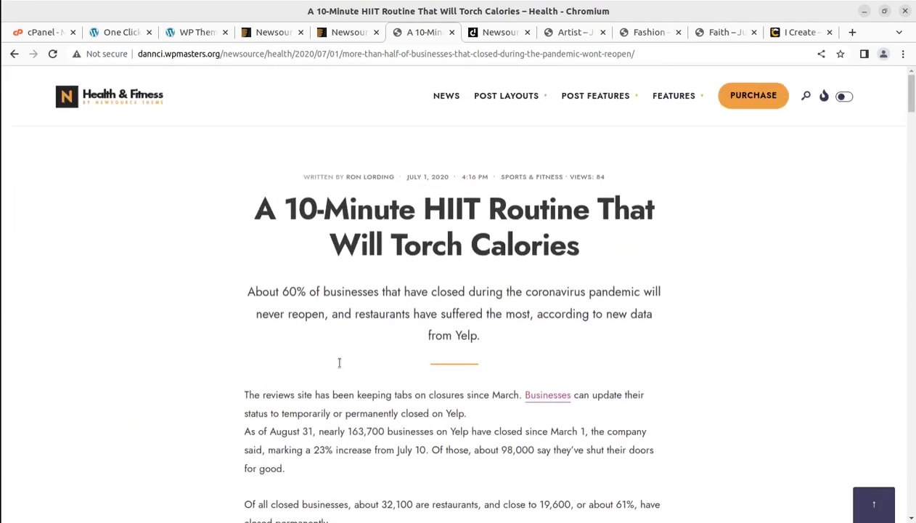
click(120, 101)
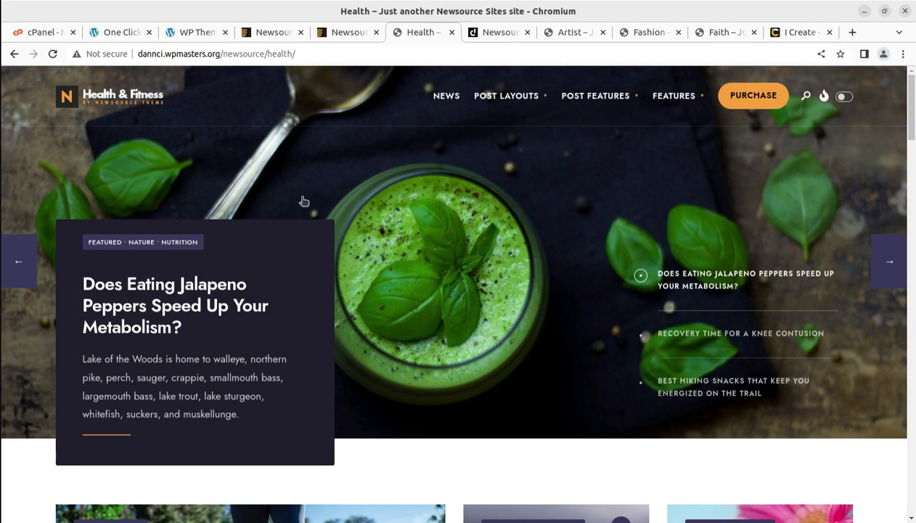
Check the site's front page and the demo import progress, and open the Media Library in a new tab to examine the imported files.
click(187, 33)
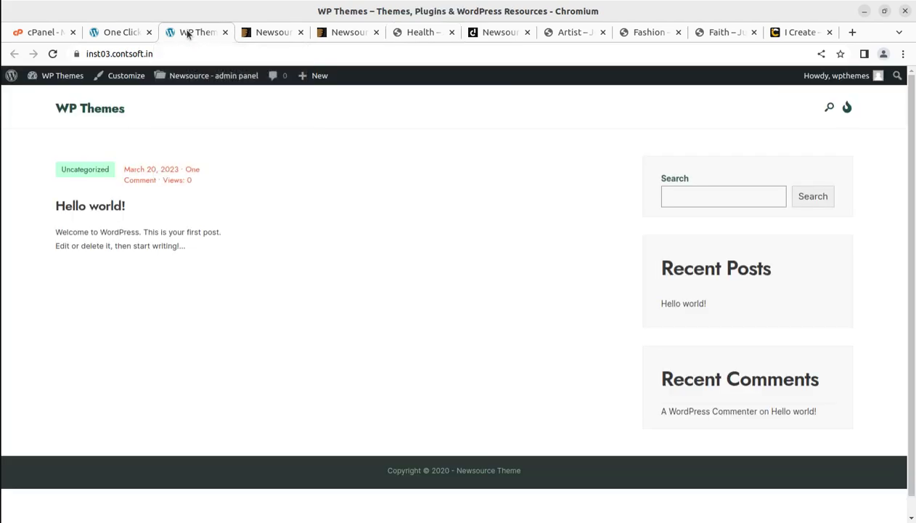
click(101, 33)
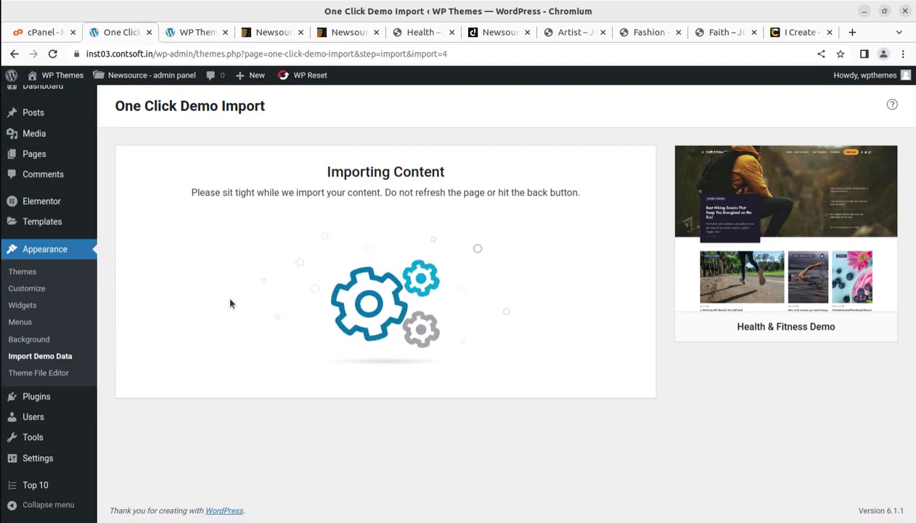
mouse_move(34, 137)
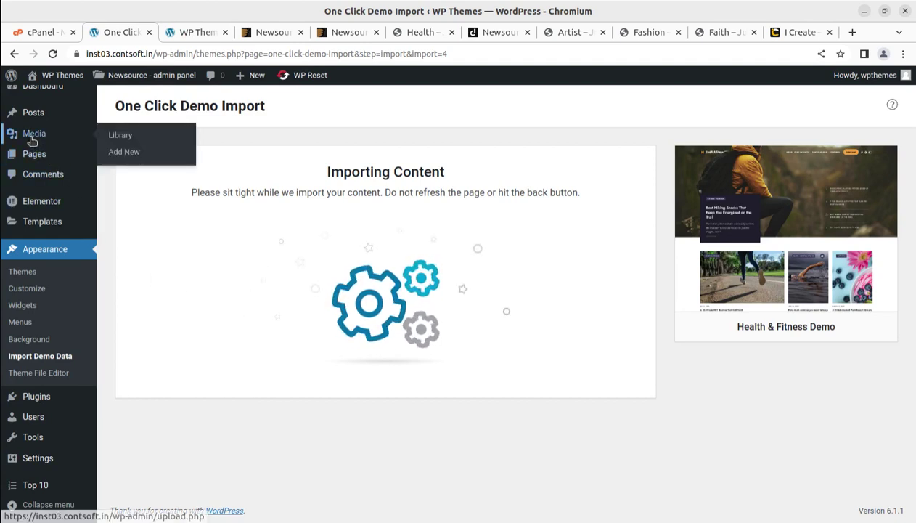
middle_click(124, 141)
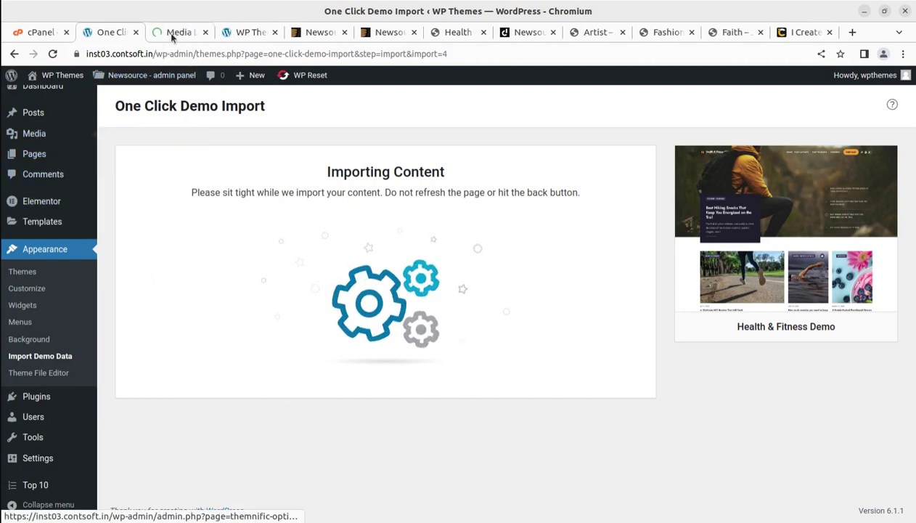
click(168, 32)
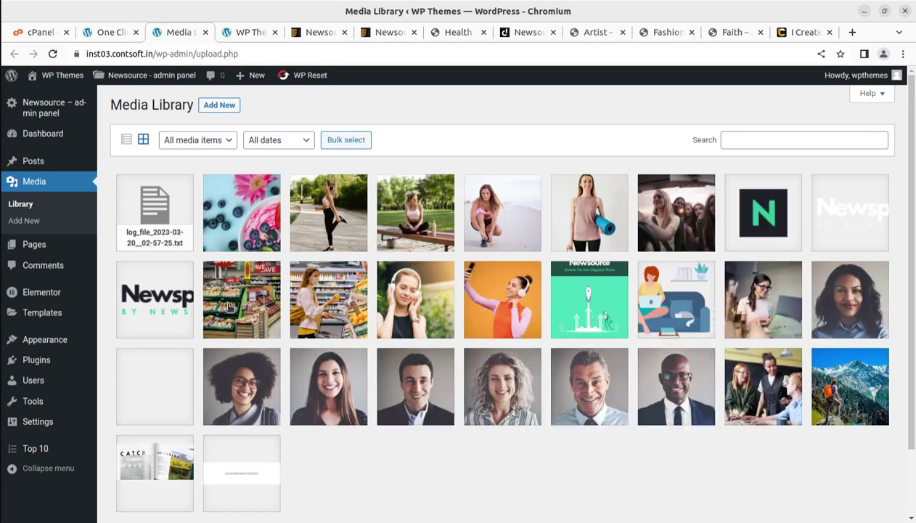
scroll(379, 390, down, 1)
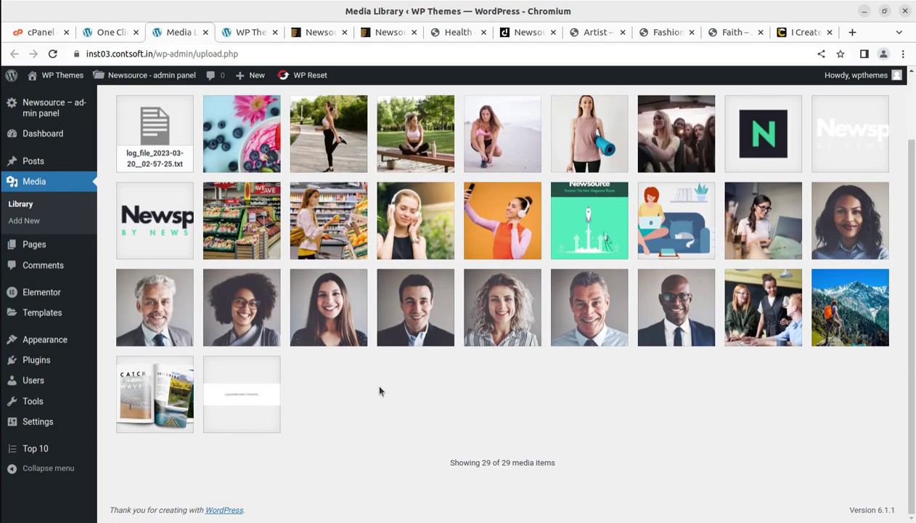
scroll(360, 413, up, 1)
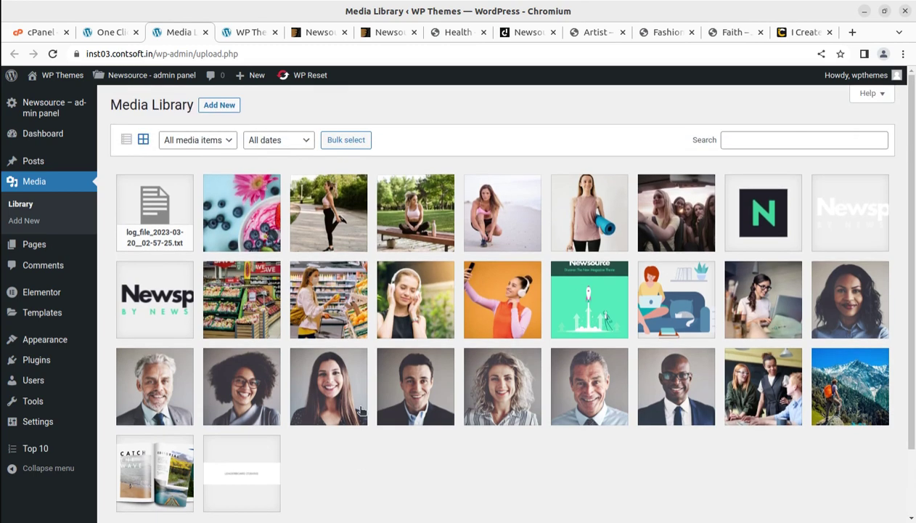
scroll(360, 410, down, 1)
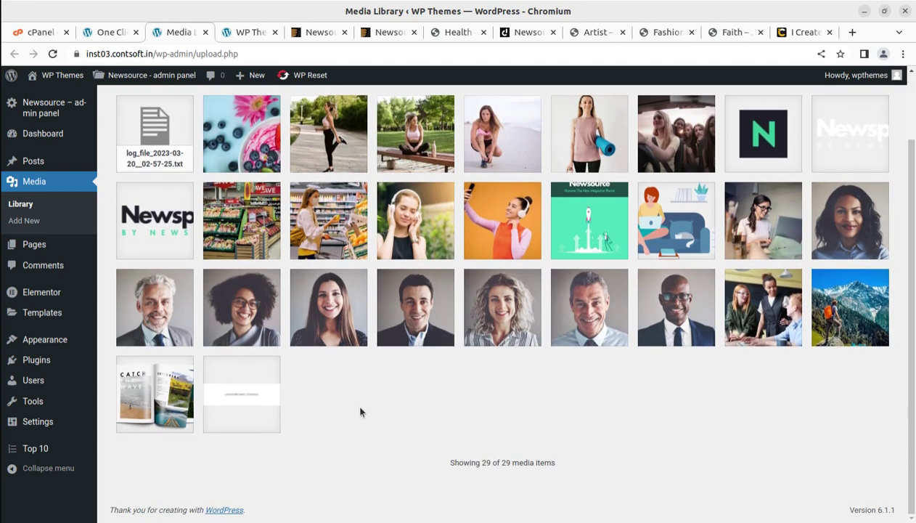
Recheck the One Click Demo Import progress and look over the Media Library again.
click(108, 32)
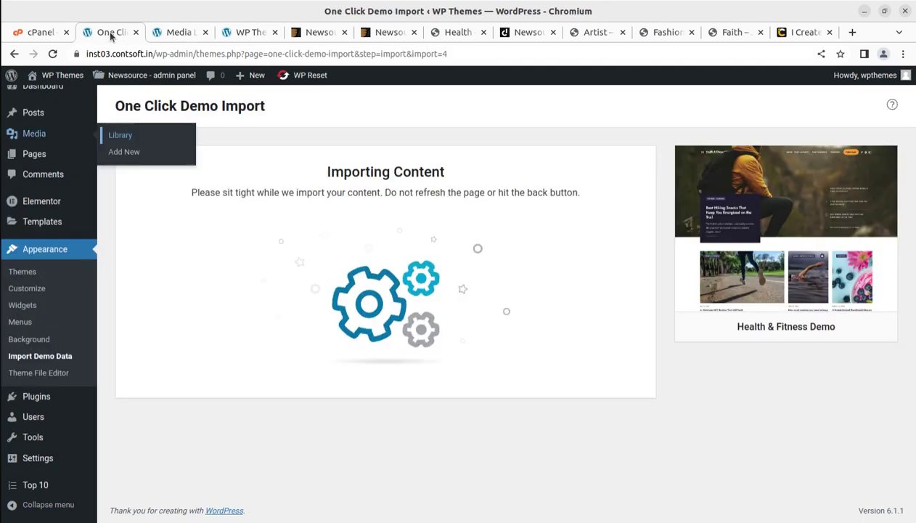
click(172, 32)
scroll(403, 319, up, 1)
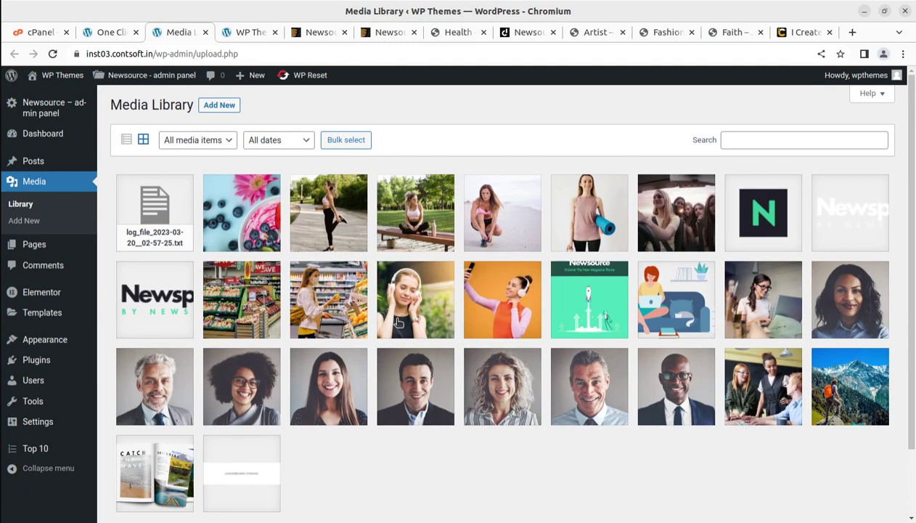
Return to the One Click Demo Import page and read its status text and the details of any import warning.
click(109, 32)
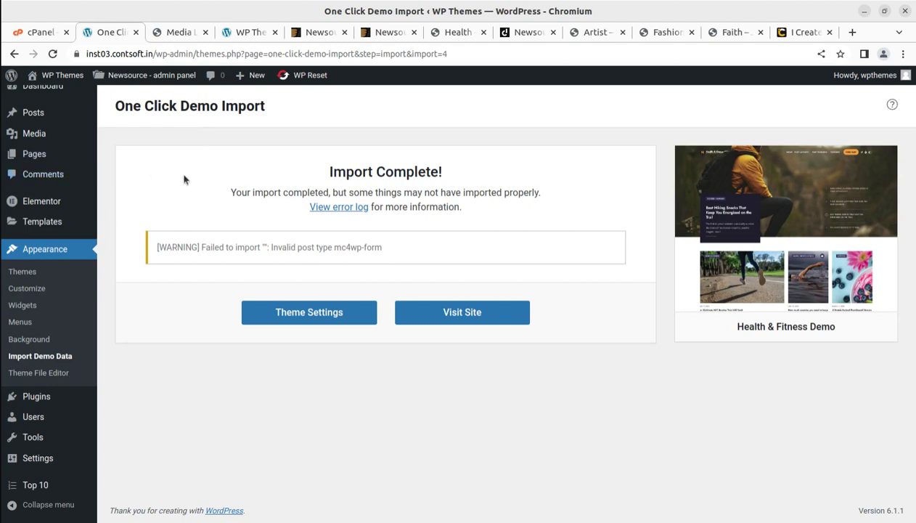
drag(224, 193, 328, 192)
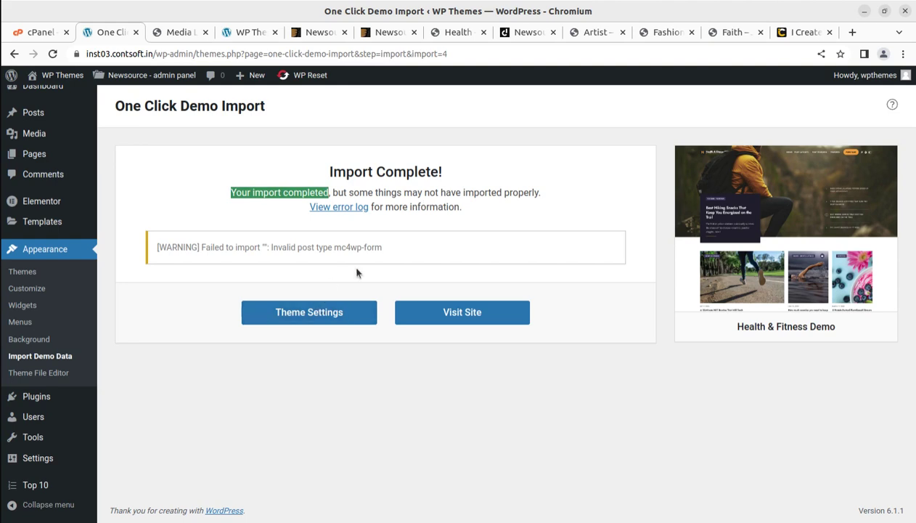
drag(383, 248, 271, 247)
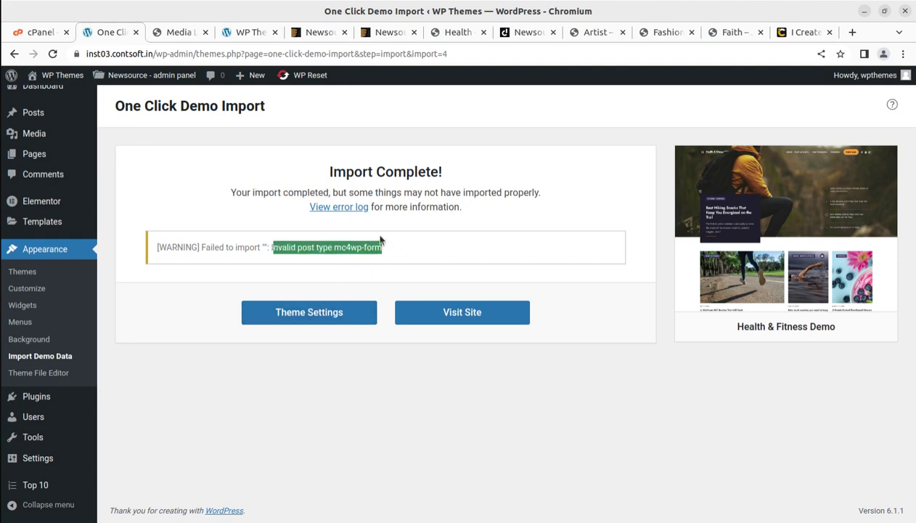
click(549, 188)
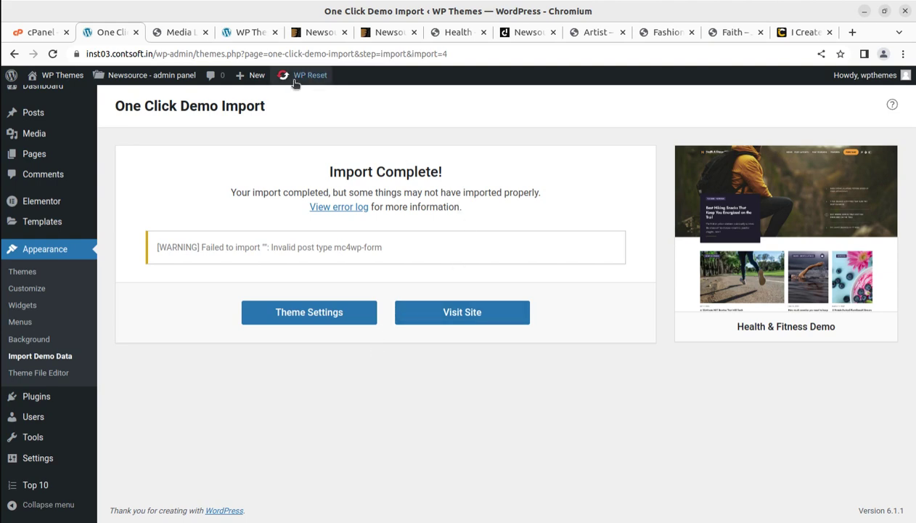
Reload the site's front page and examine its header, featured slider and post grid against the Health & Fitness demo.
click(256, 32)
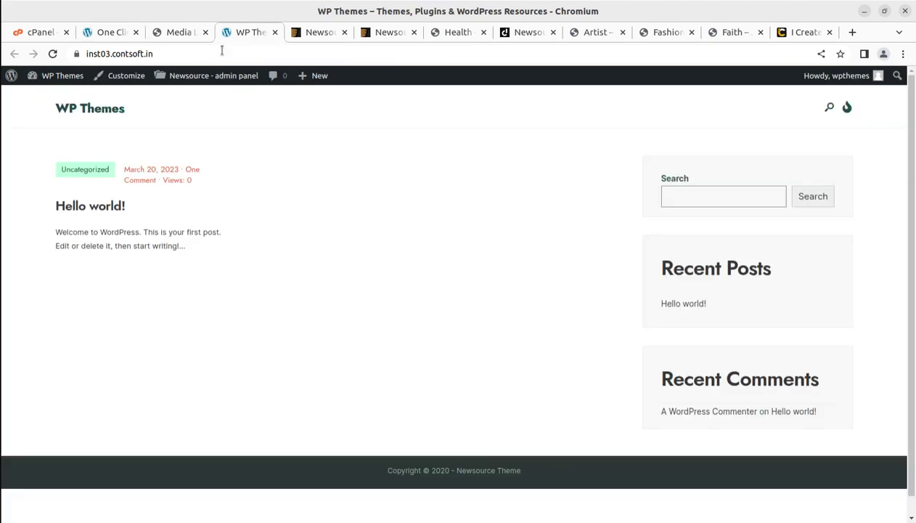
click(52, 54)
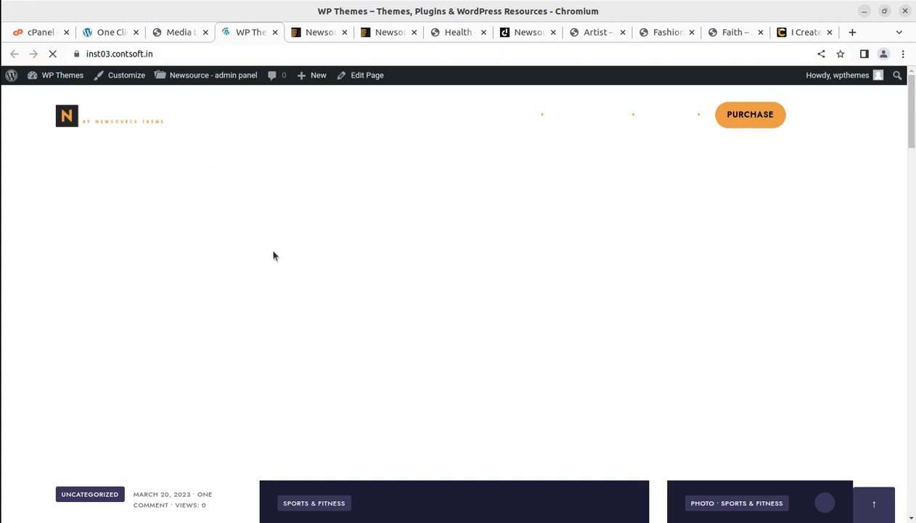
scroll(274, 255, down, 2)
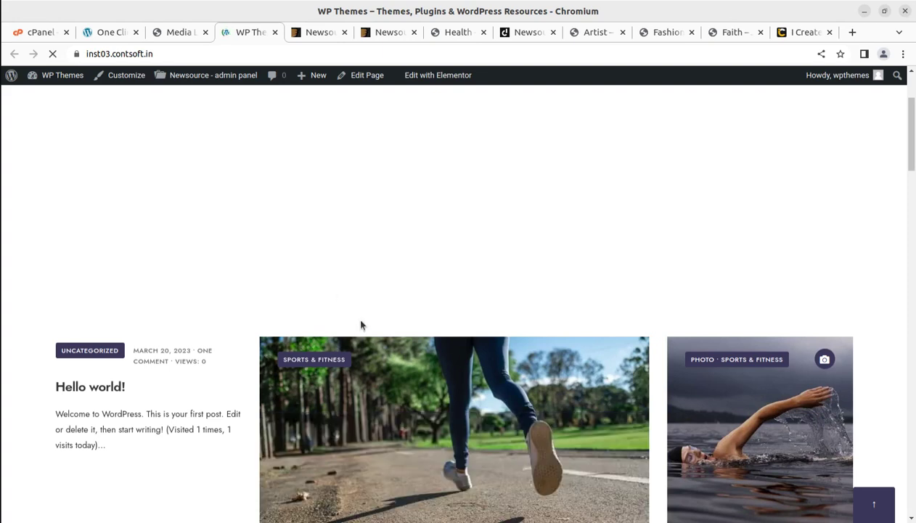
scroll(361, 325, up, 2)
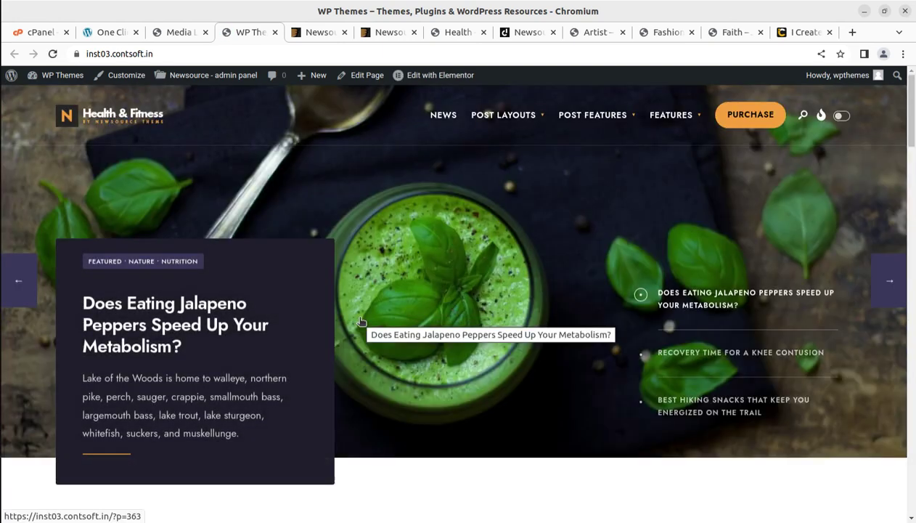
scroll(360, 322, down, 3)
scroll(365, 327, down, 7)
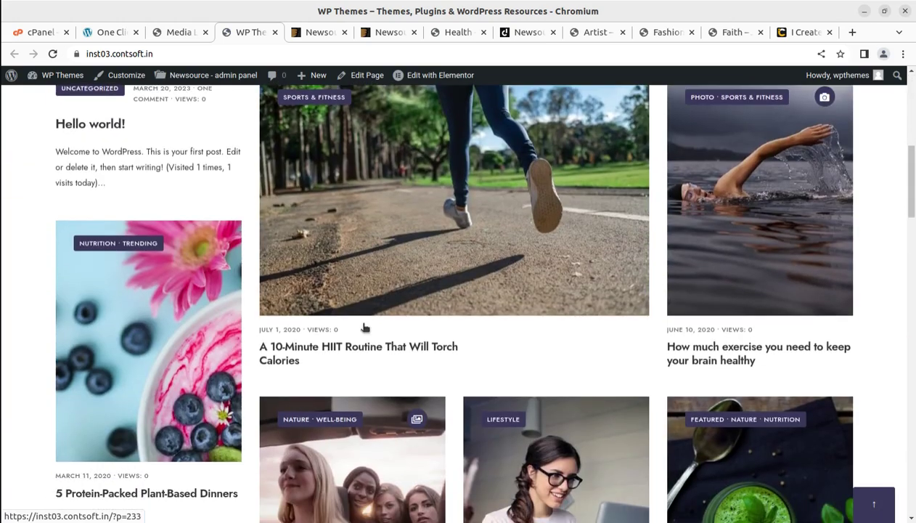
scroll(365, 327, down, 3)
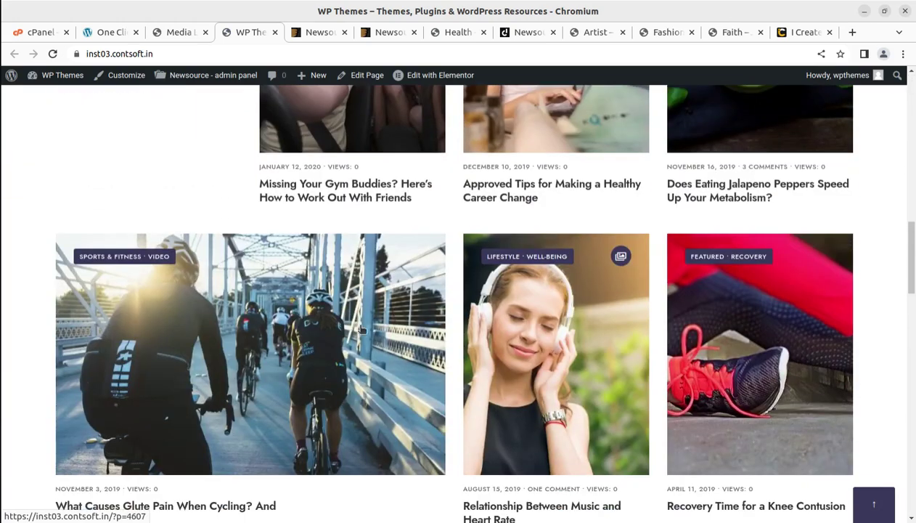
Open the site's article "What Causes Glute Pain When Cycling? And how to fix..." and look through its content down to the related posts.
click(255, 392)
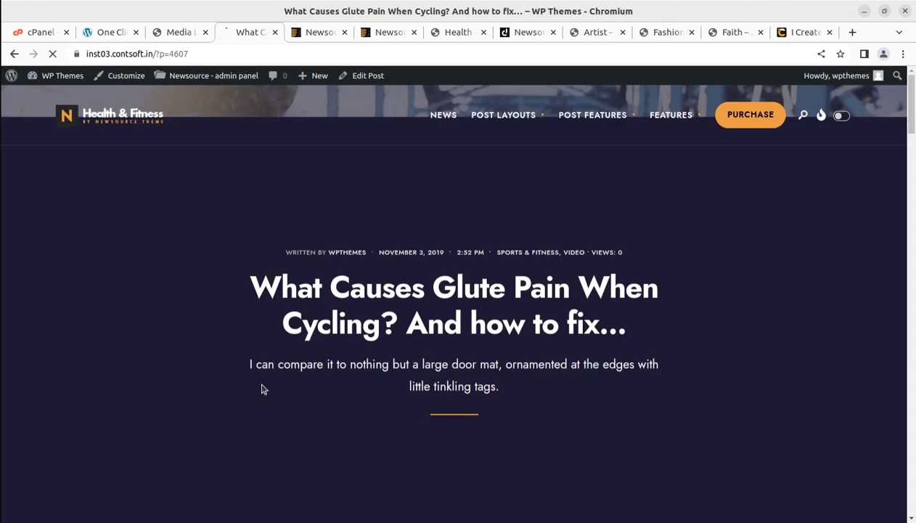
scroll(376, 356, down, 5)
scroll(376, 359, down, 10)
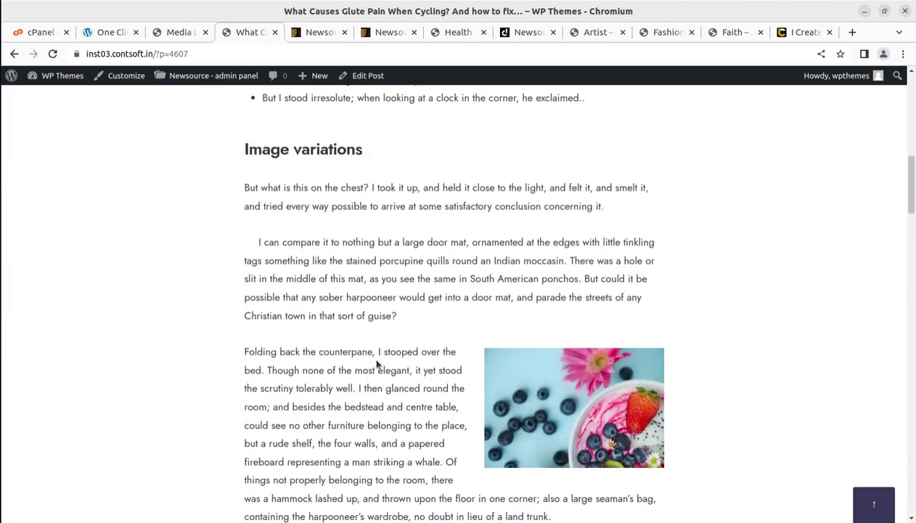
scroll(371, 376, down, 15)
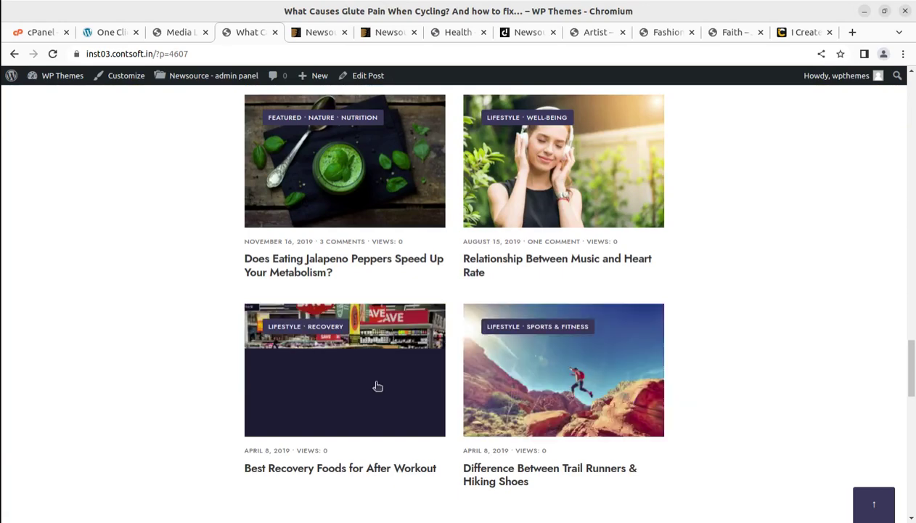
Open the related article "Best Recovery Foods for After Workout" and examine its content and sidebar.
scroll(376, 381, down, 1)
click(351, 290)
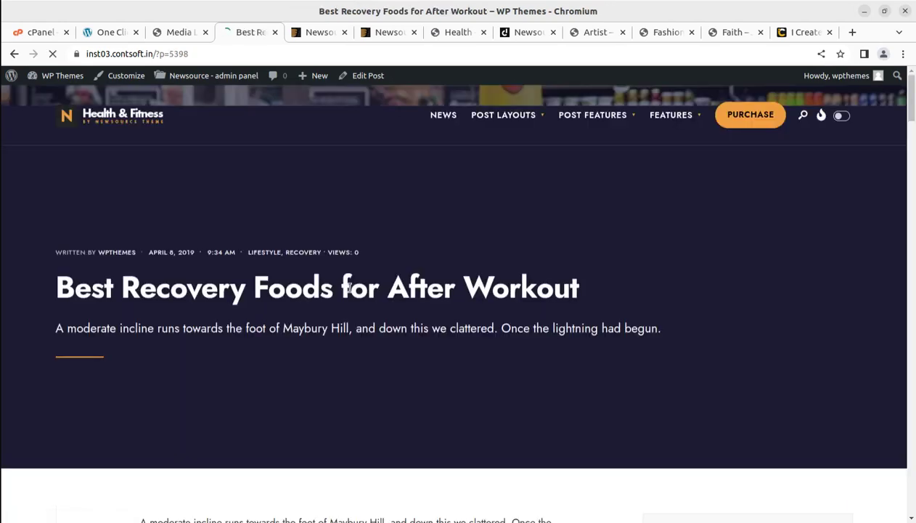
scroll(581, 431, down, 10)
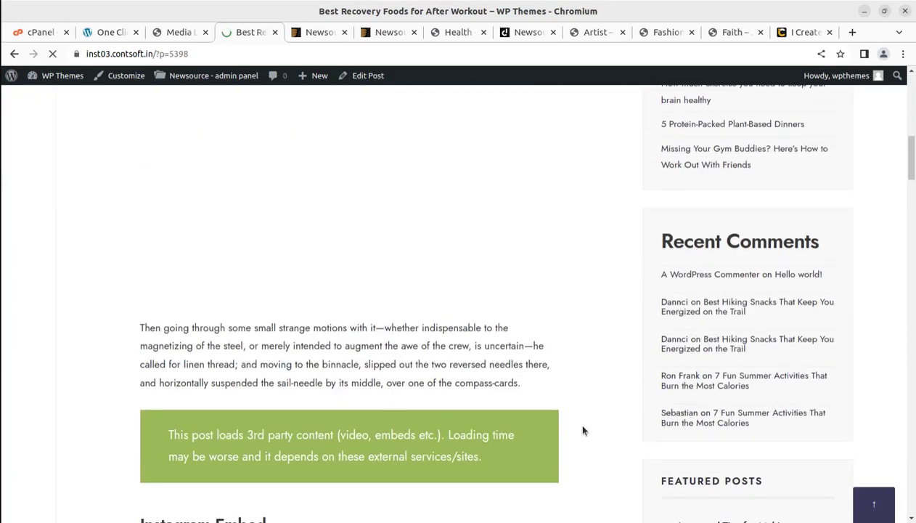
Look through the recent post "Missing Your Gym Buddies? Here's How to Work Out With Friends" and open its previous story, "Approved Tips for Making a Healthy Career Change".
click(683, 152)
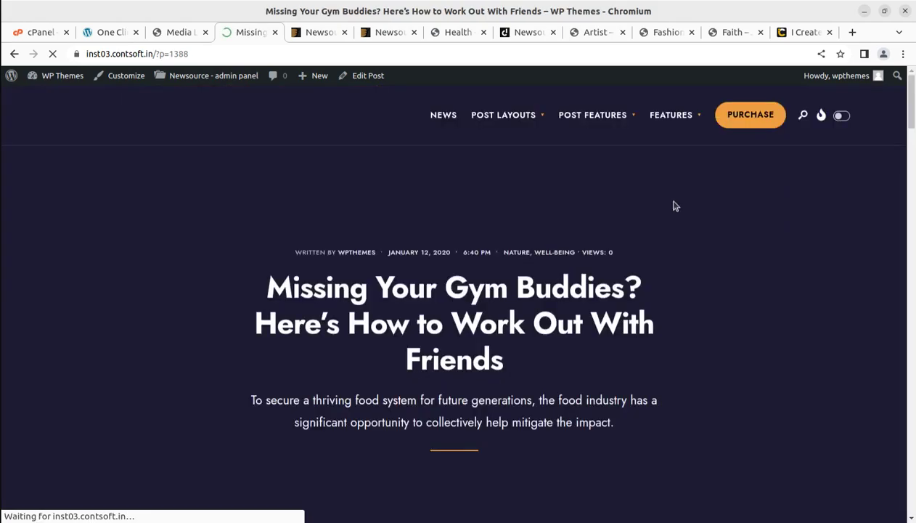
scroll(303, 371, down, 10)
scroll(303, 371, down, 20)
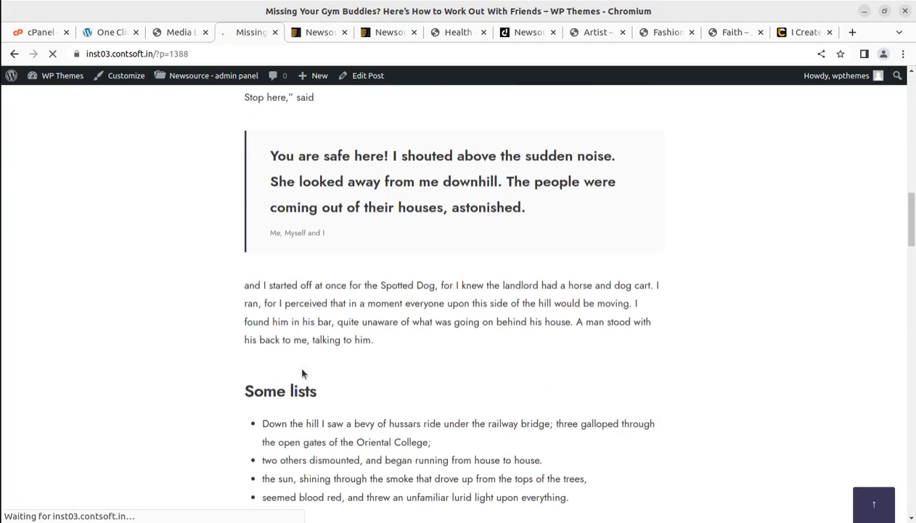
scroll(302, 371, down, 8)
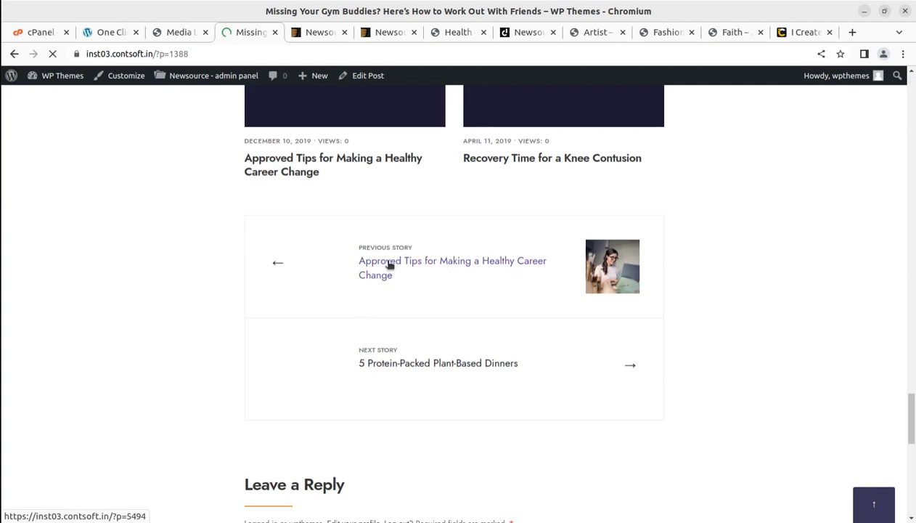
click(390, 265)
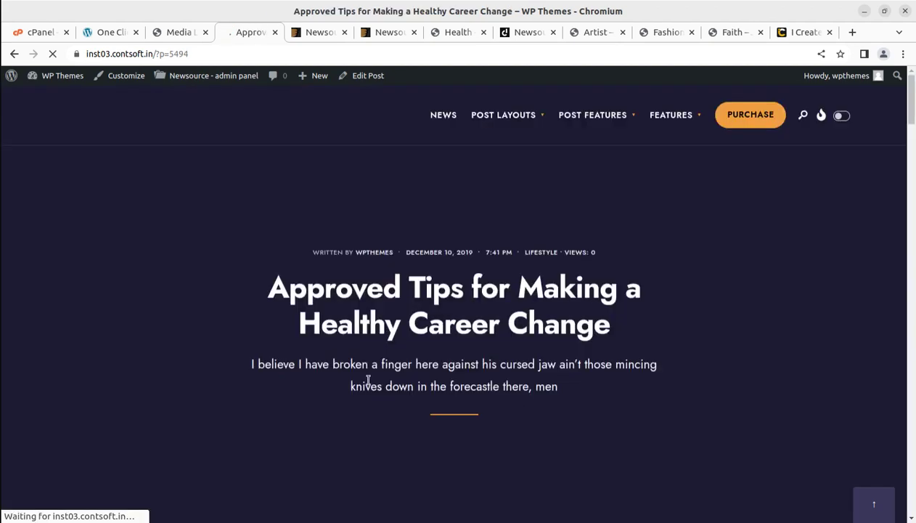
Look through this article, open its previous story, "Does Eating Jalapeno Peppers Speed Up Your Metabolism?", and return to the site's front page.
scroll(368, 380, down, 10)
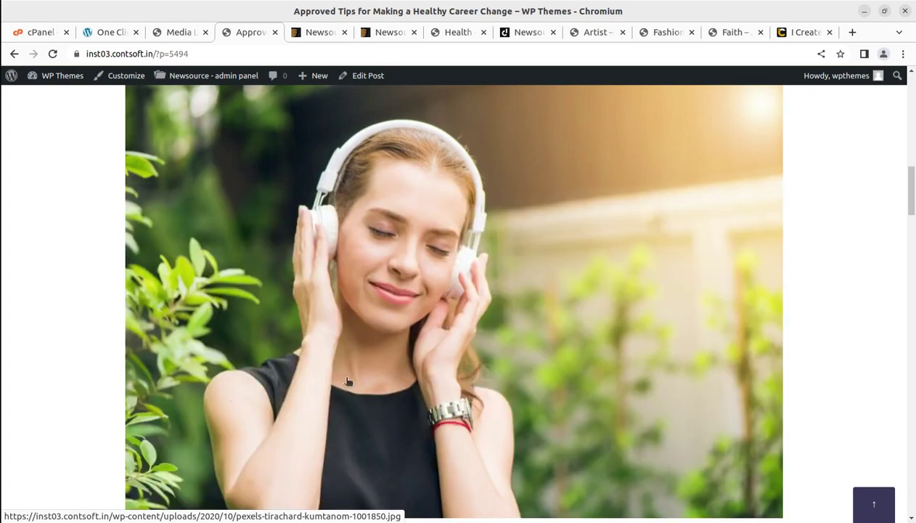
scroll(331, 363, down, 10)
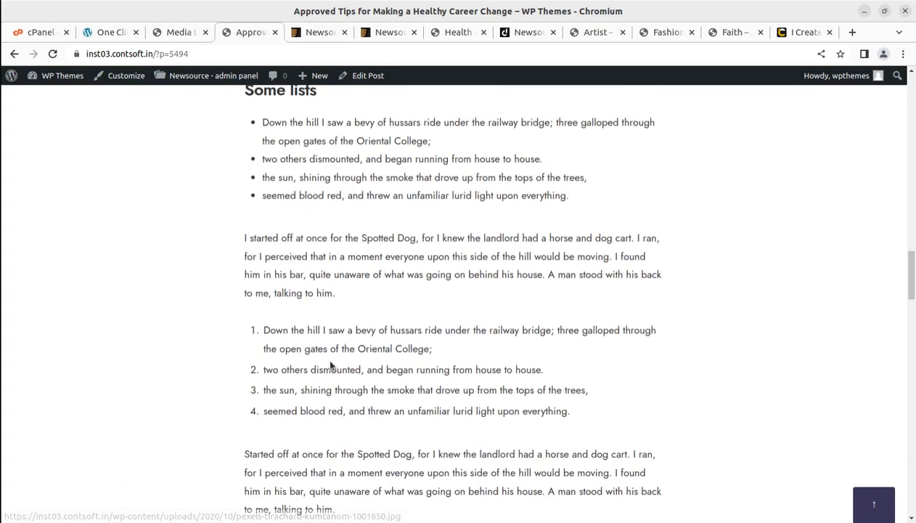
scroll(331, 365, down, 15)
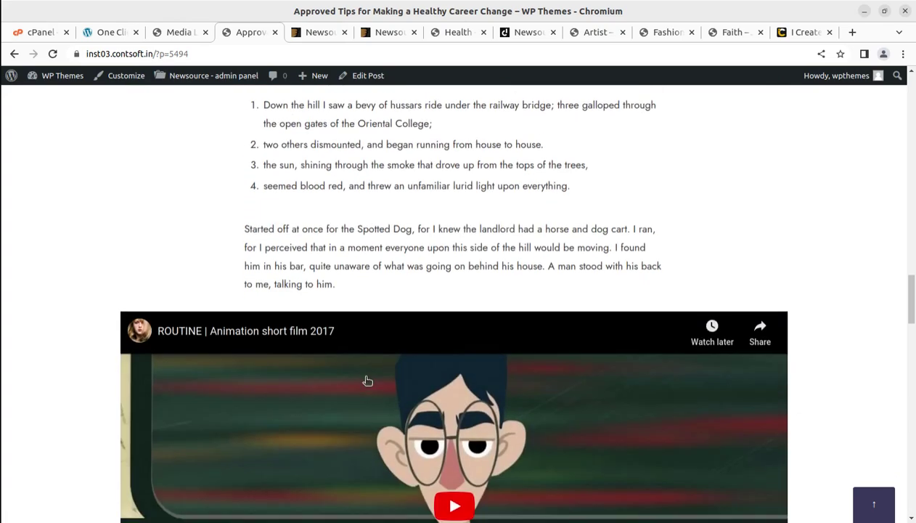
scroll(365, 379, down, 4)
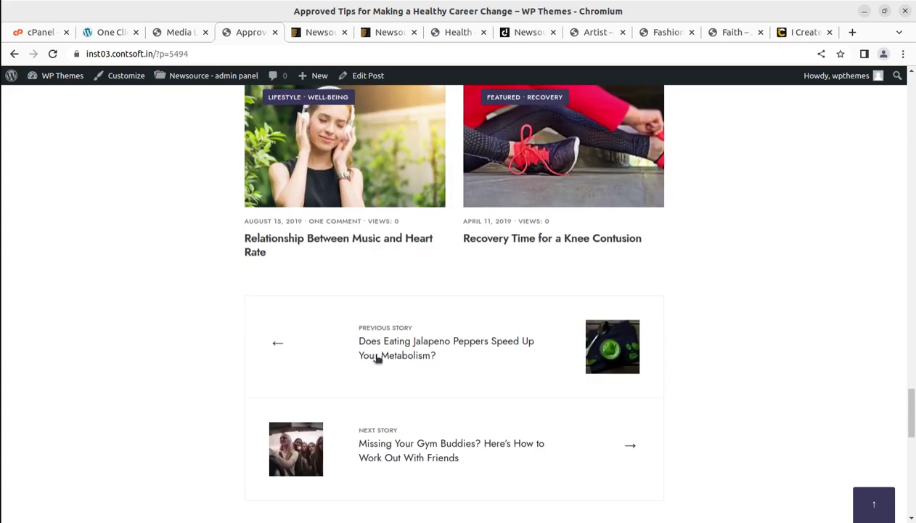
click(375, 346)
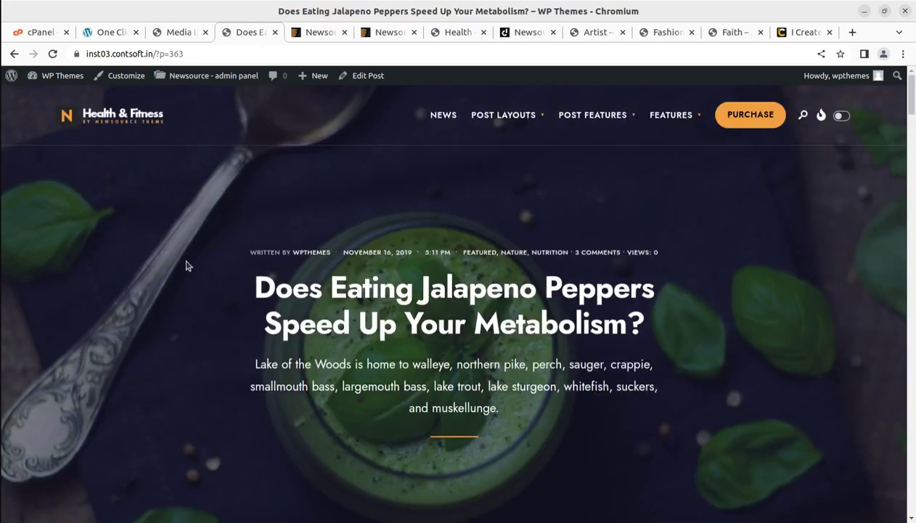
click(94, 125)
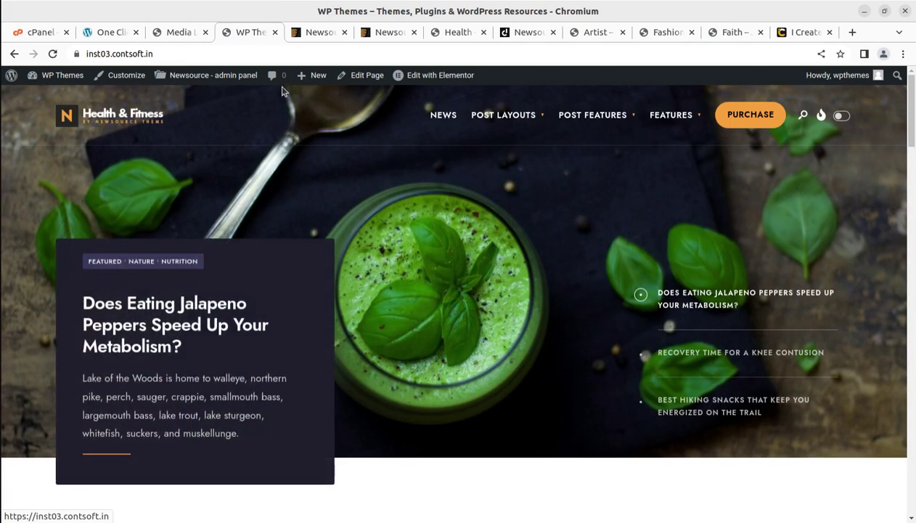
Look through the i-create.co.in home page, covering the "Create at Own" and "Create with Mentor" options and the i-Connect entries.
click(783, 34)
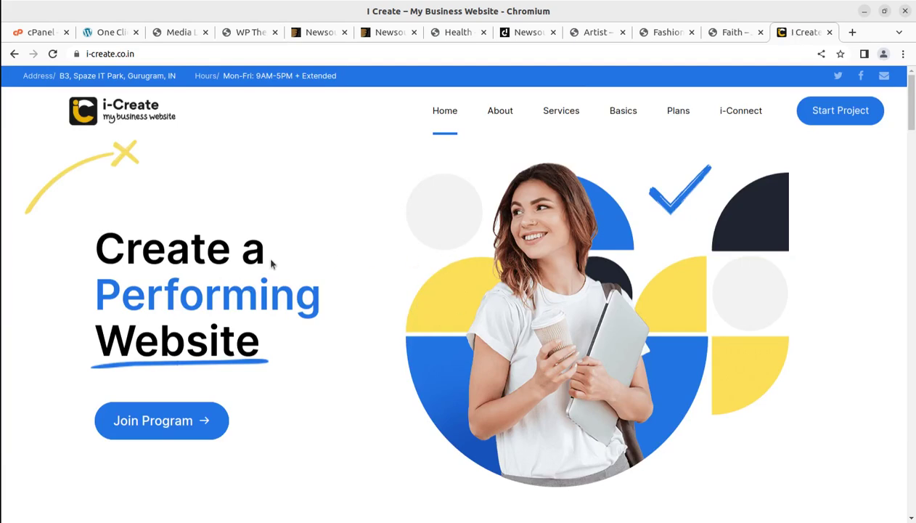
scroll(272, 259, down, 5)
scroll(271, 263, down, 2)
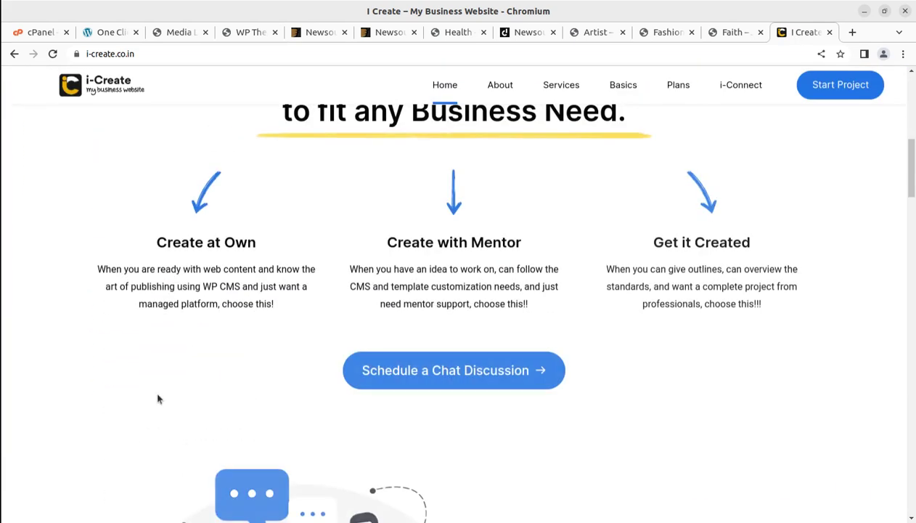
drag(154, 242, 286, 250)
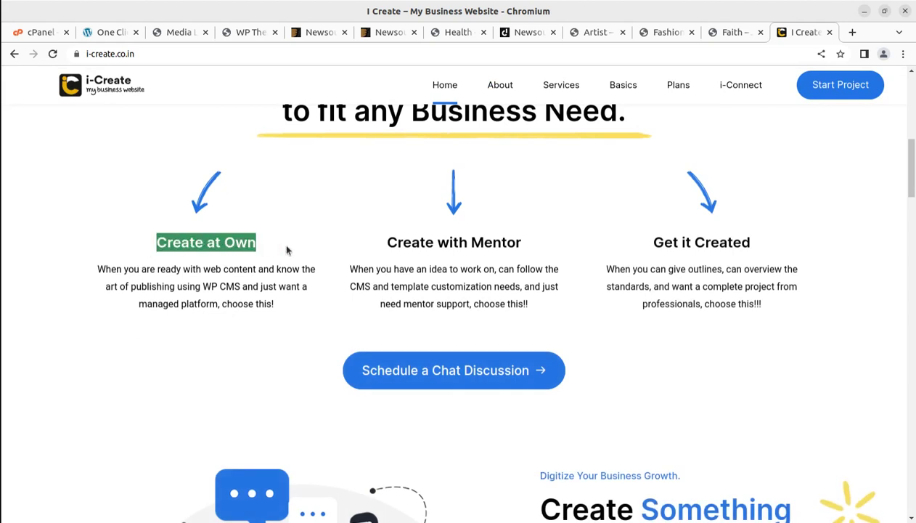
drag(380, 242, 572, 244)
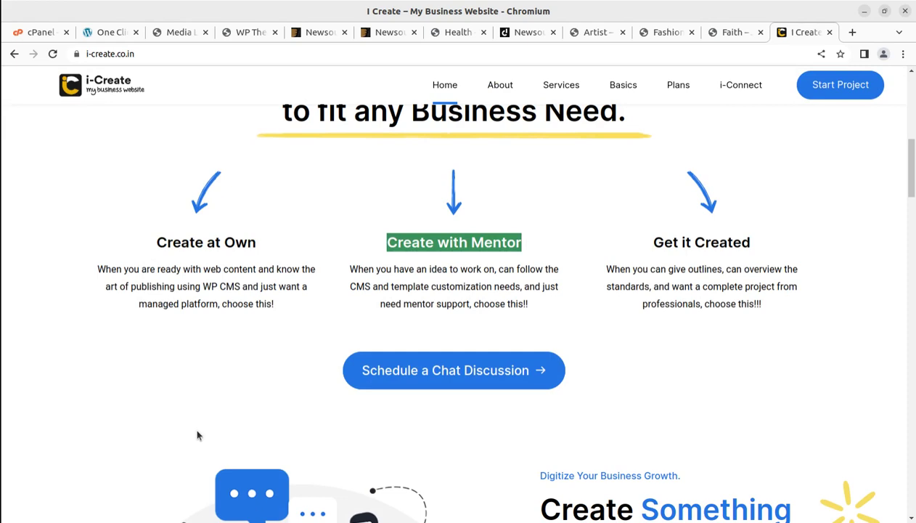
scroll(197, 434, down, 3)
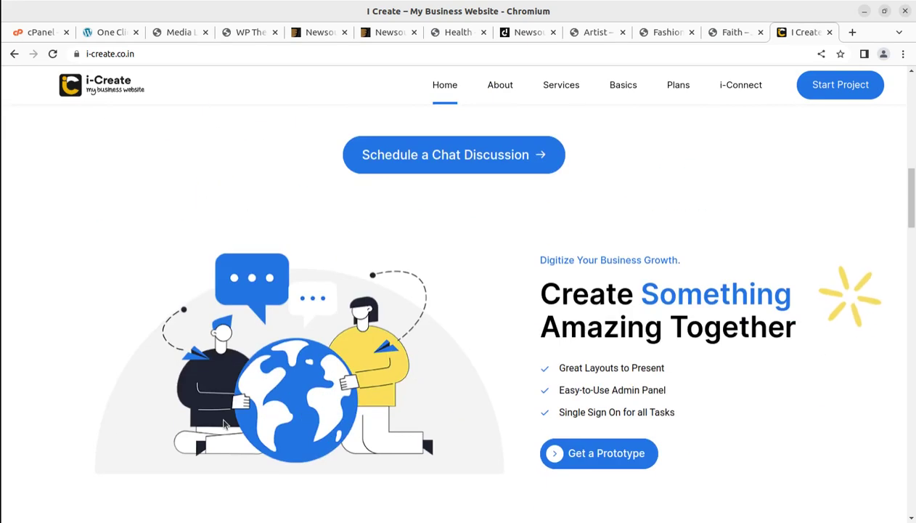
scroll(218, 444, up, 10)
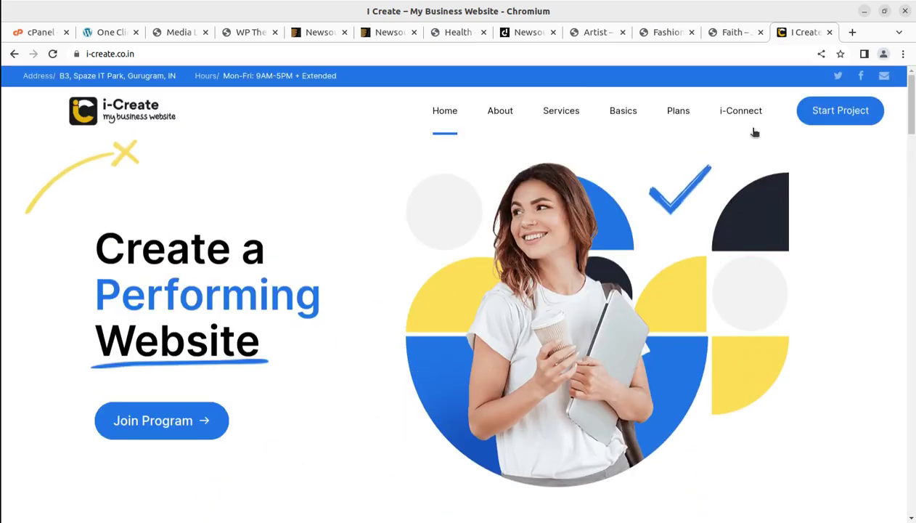
mouse_move(747, 112)
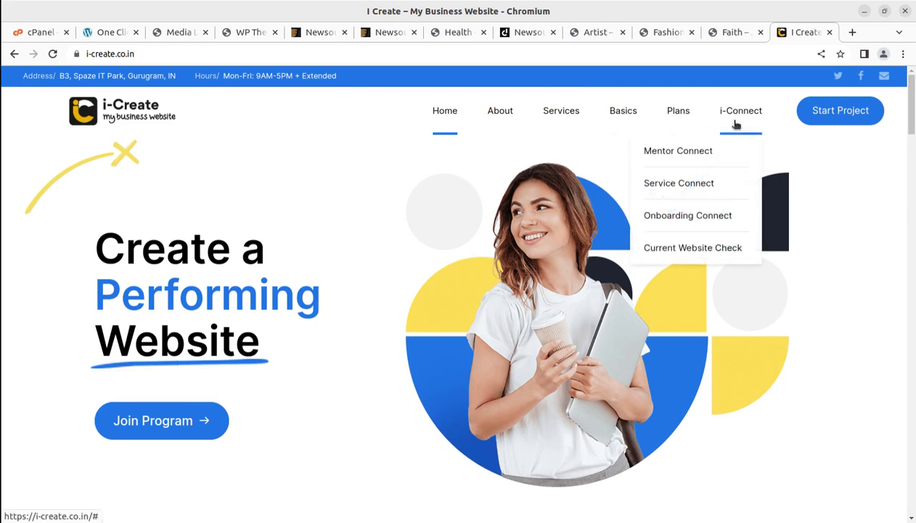
Reload the WordPress media library, check the imported images alongside the site's front page, and close the media library.
click(173, 34)
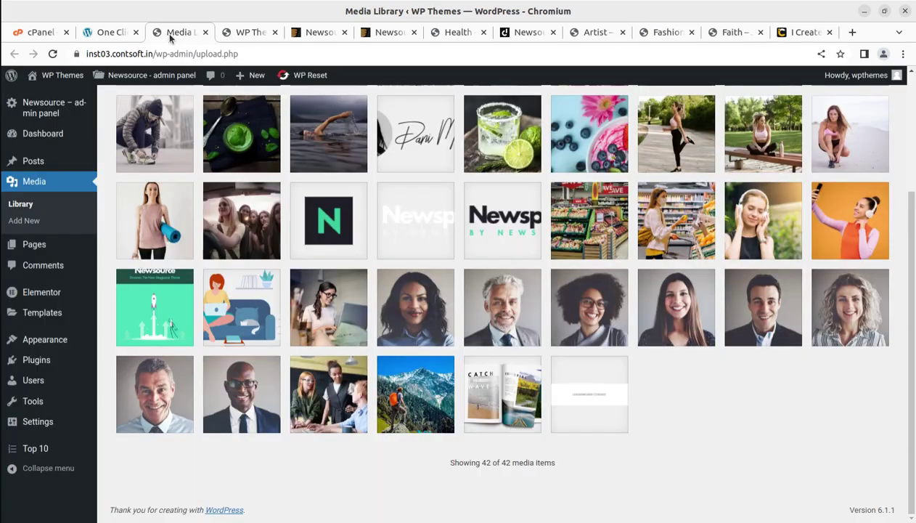
click(53, 54)
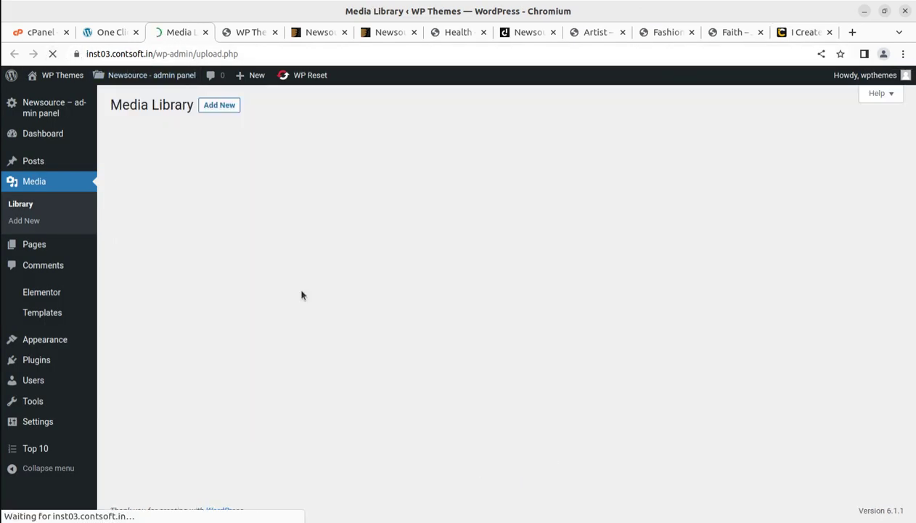
scroll(493, 338, down, 5)
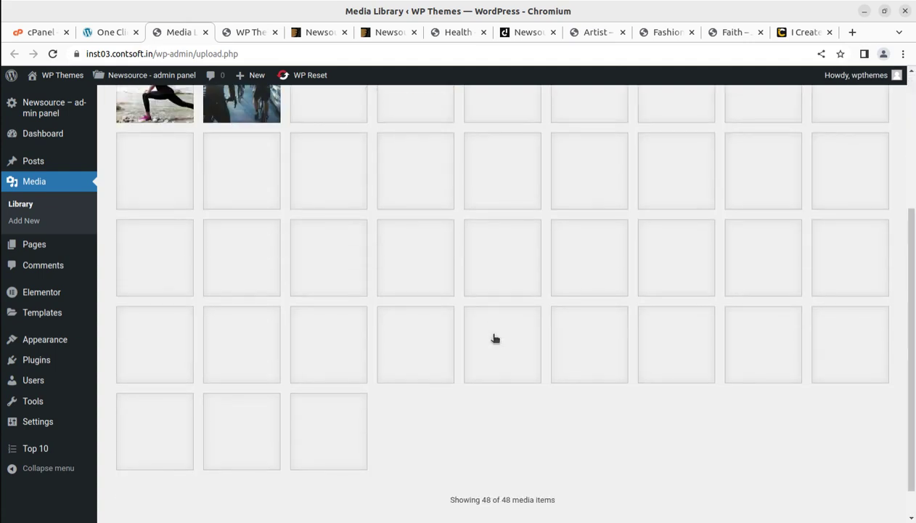
click(250, 32)
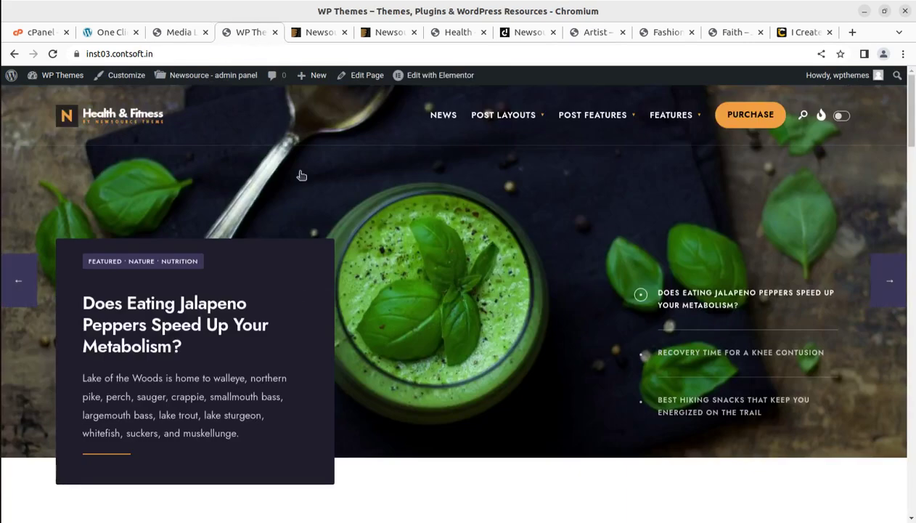
click(174, 37)
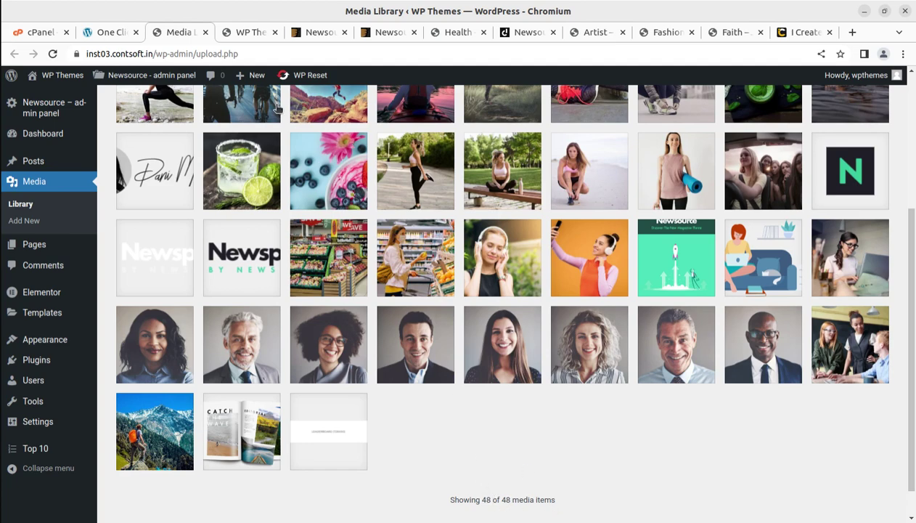
click(205, 32)
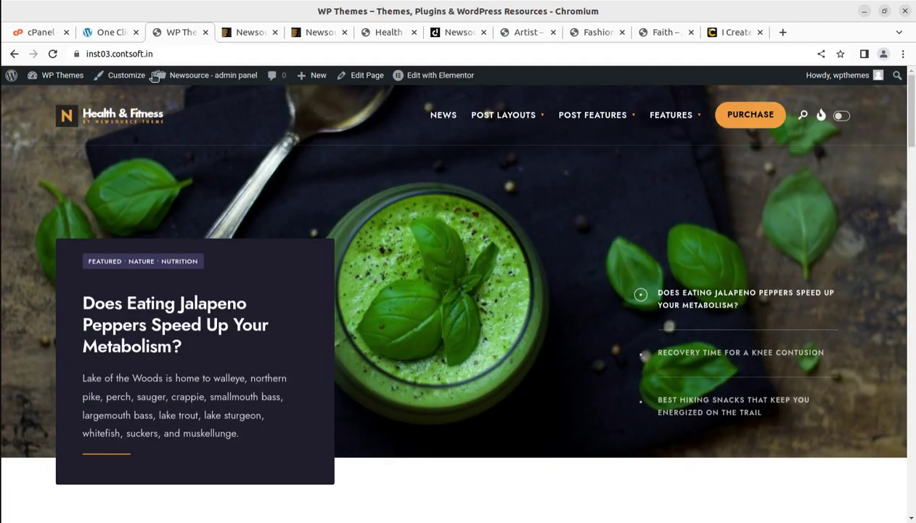
Go from the finished demo import to the list of all pages and review the imported pages.
click(100, 33)
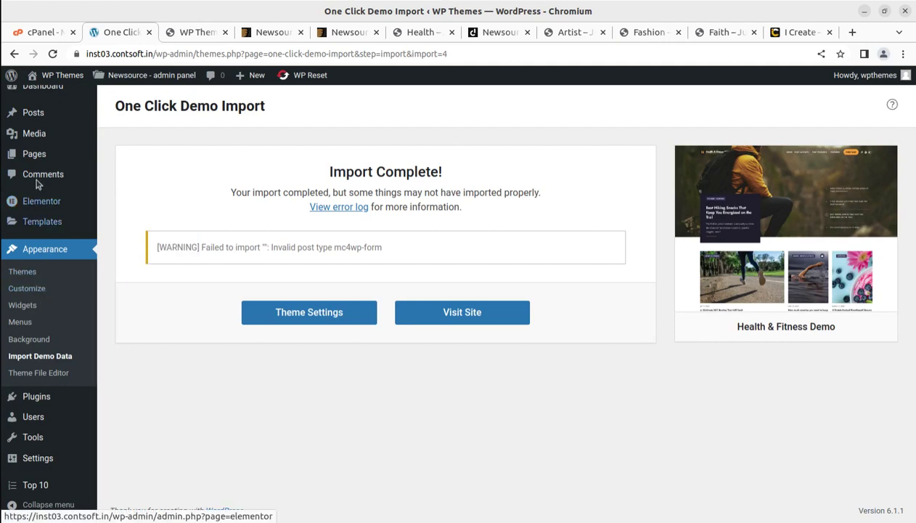
click(128, 157)
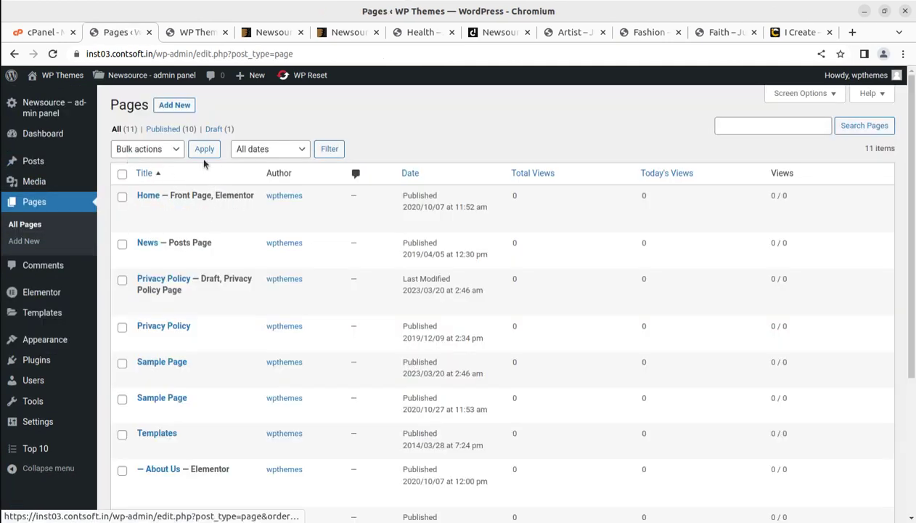
mouse_move(231, 321)
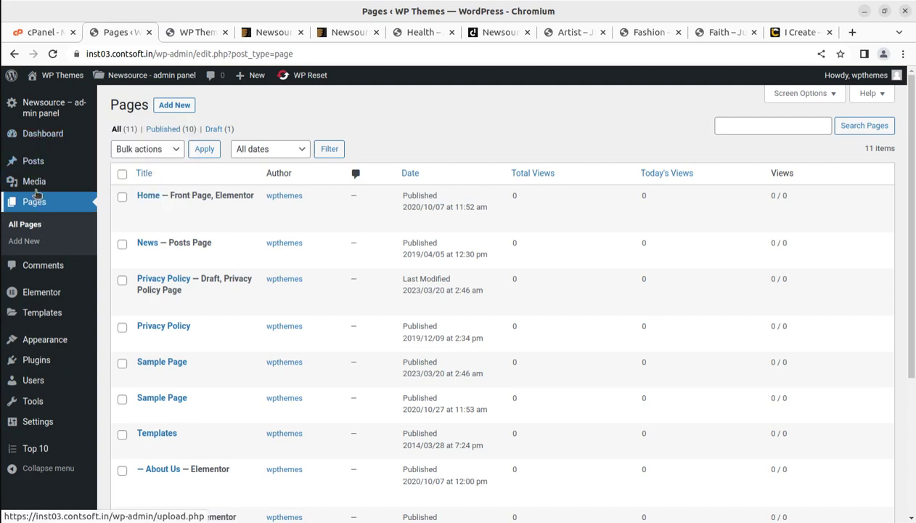
Move the default "Hello world!" post to the trash and look over the remaining imported posts.
click(134, 169)
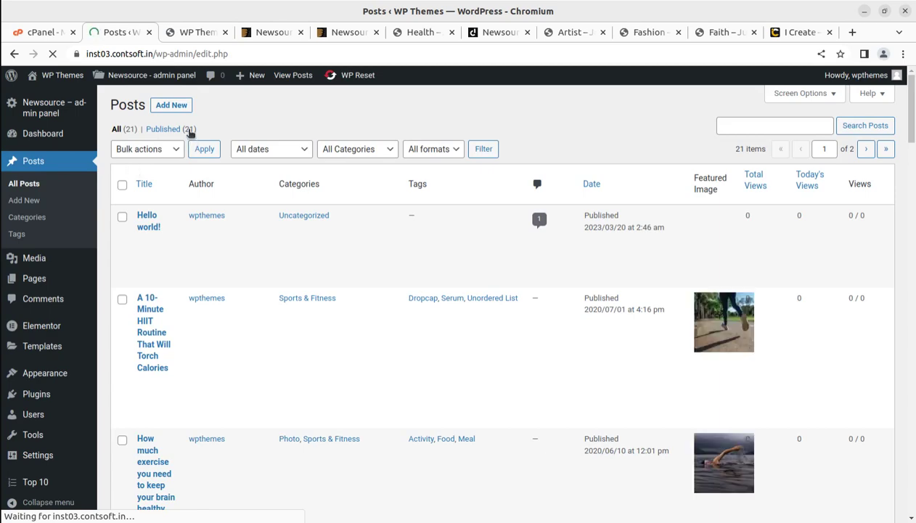
scroll(255, 380, down, 3)
scroll(260, 364, up, 3)
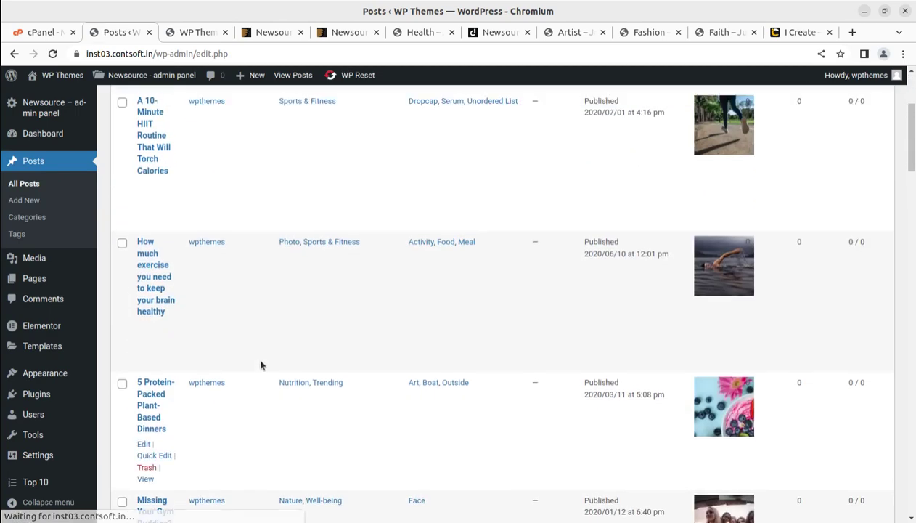
click(147, 267)
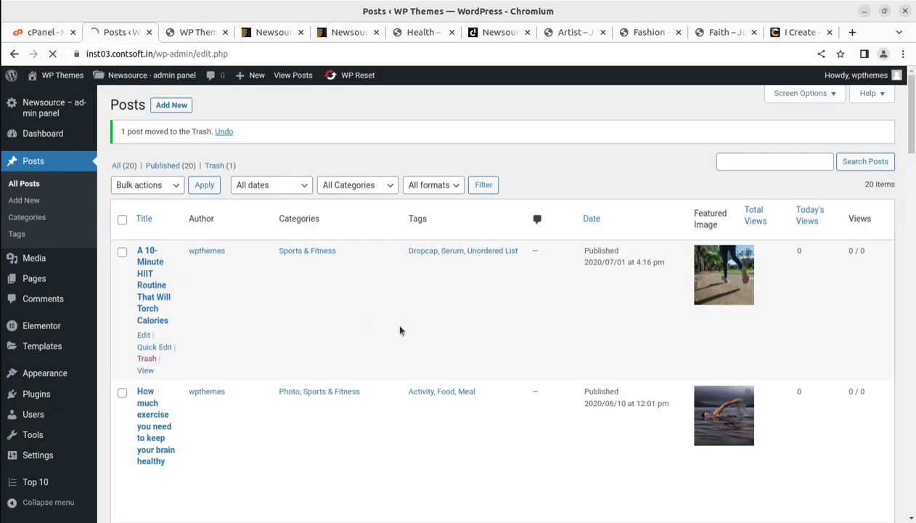
scroll(393, 321, down, 3)
scroll(369, 320, down, 3)
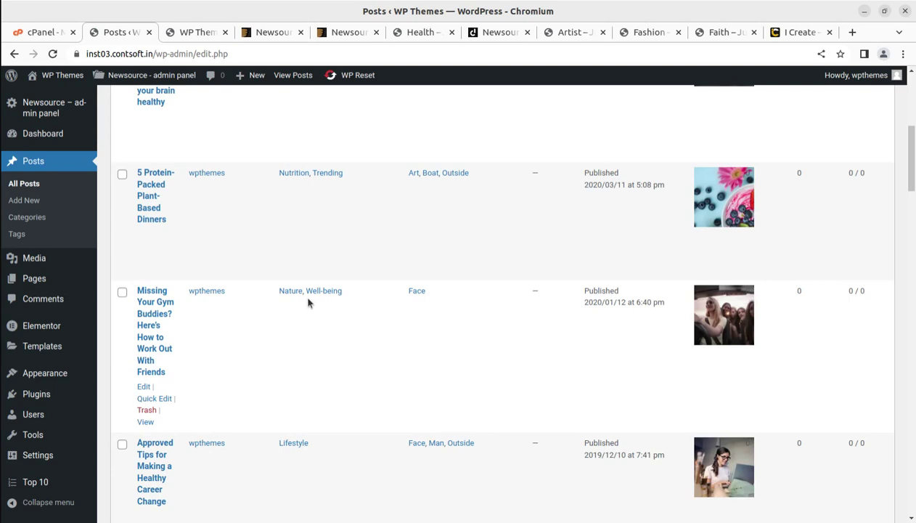
scroll(272, 328, up, 5)
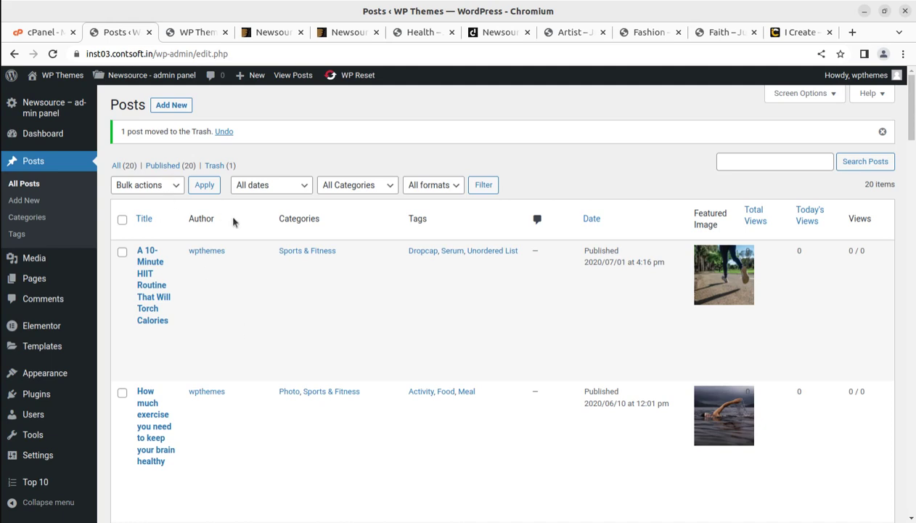
Open the Newsource theme's General Settings and review the options from the main logo down to the MailChimp shortcode.
click(40, 113)
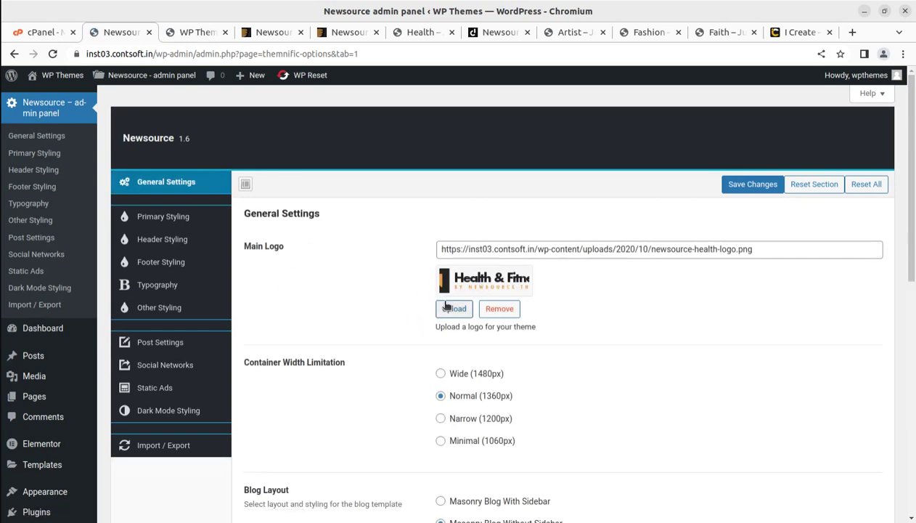
scroll(336, 283, down, 1)
scroll(355, 294, down, 2)
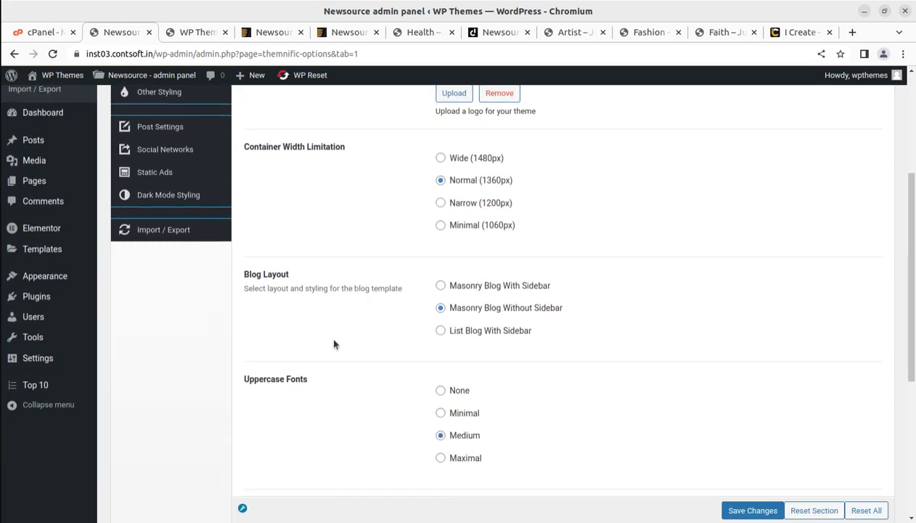
scroll(334, 344, down, 2)
scroll(323, 315, down, 2)
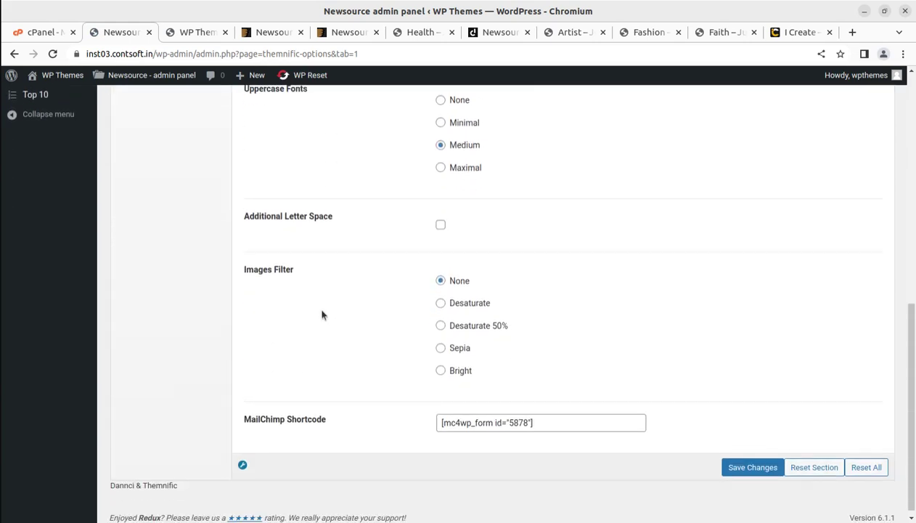
Open the theme's Primary Styling settings and review the typography, background, link, border and sidebar color options.
scroll(323, 314, up, 7)
click(163, 217)
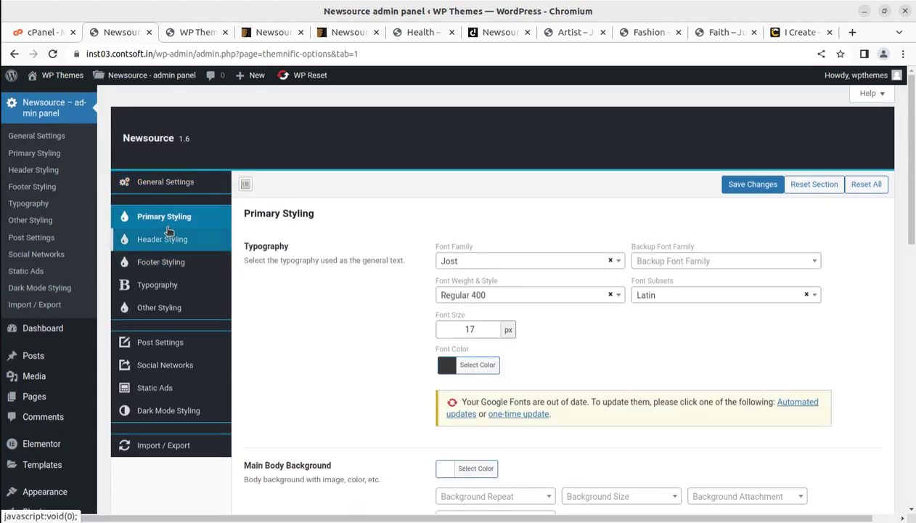
scroll(356, 309, down, 2)
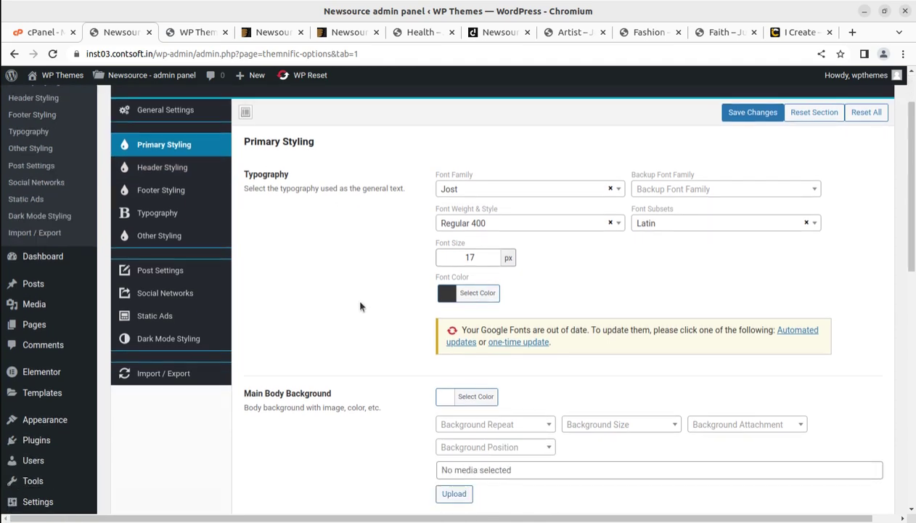
scroll(360, 305, down, 6)
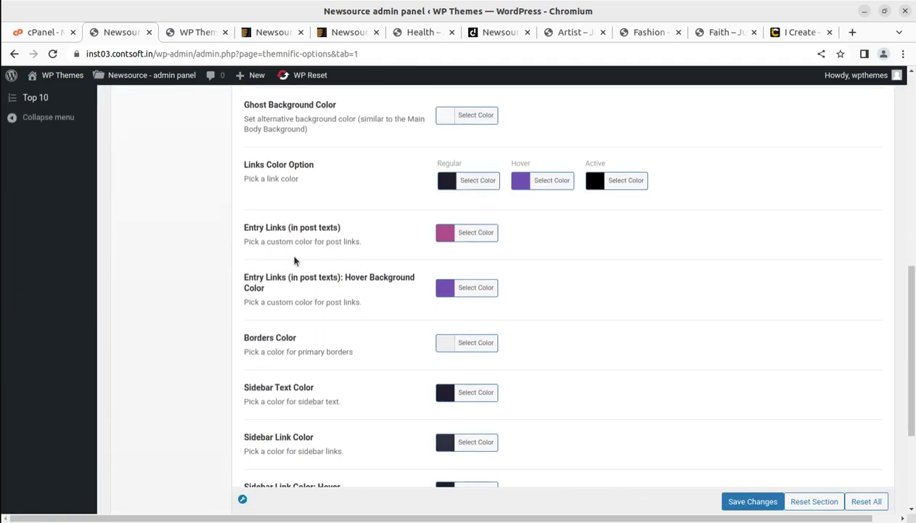
scroll(271, 188, down, 5)
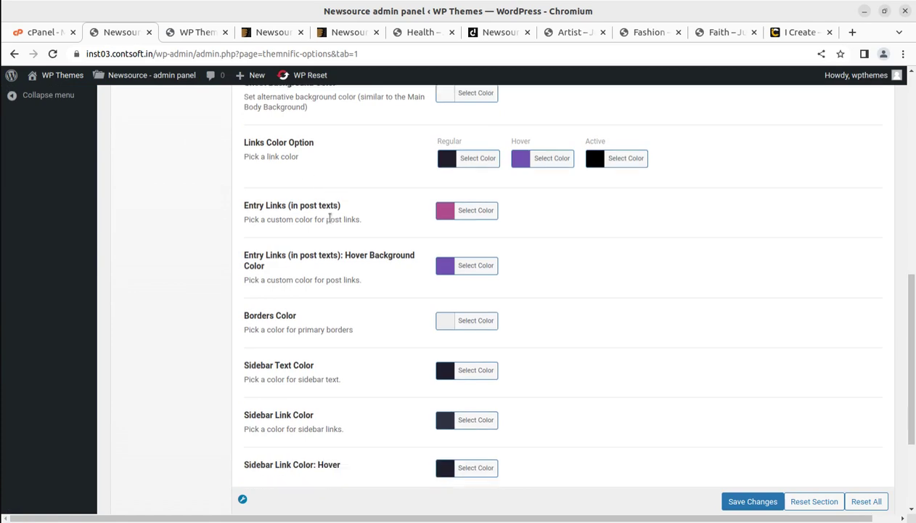
scroll(303, 346, up, 15)
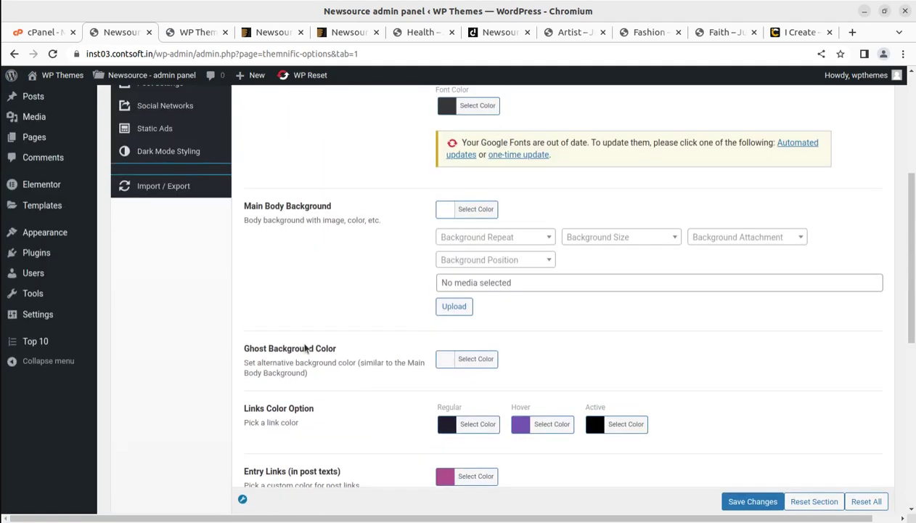
Go through the Header Styling, Footer Styling, Typography and Other Styling settings, examining the meta font, button and element color options.
click(164, 241)
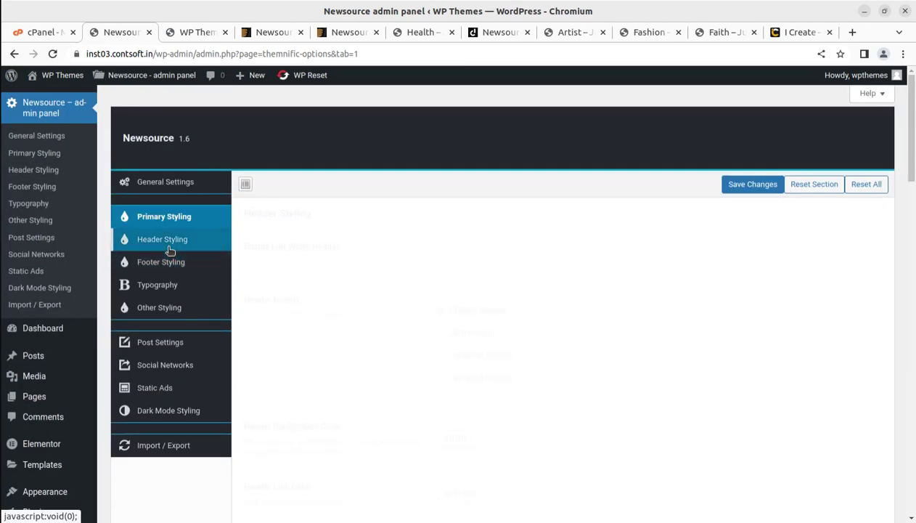
click(166, 262)
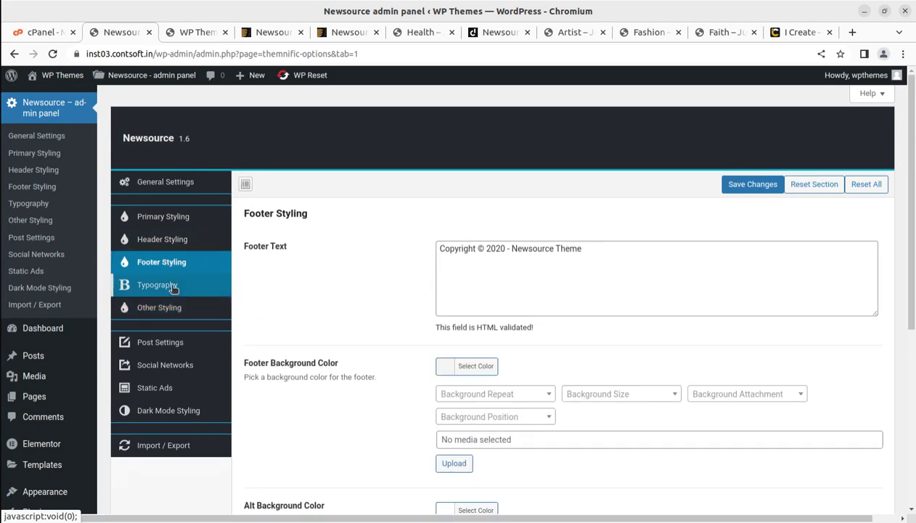
click(172, 285)
click(169, 309)
scroll(356, 342, down, 3)
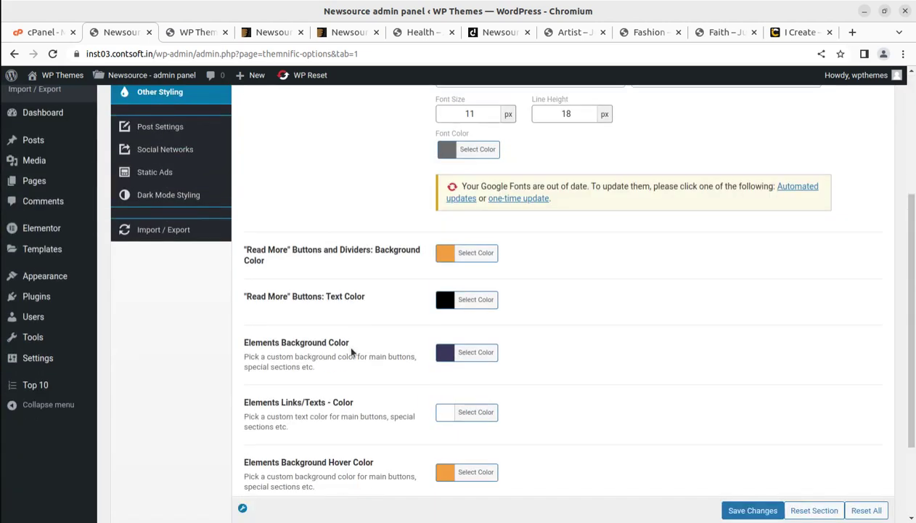
scroll(383, 331, down, 2)
scroll(393, 298, up, 5)
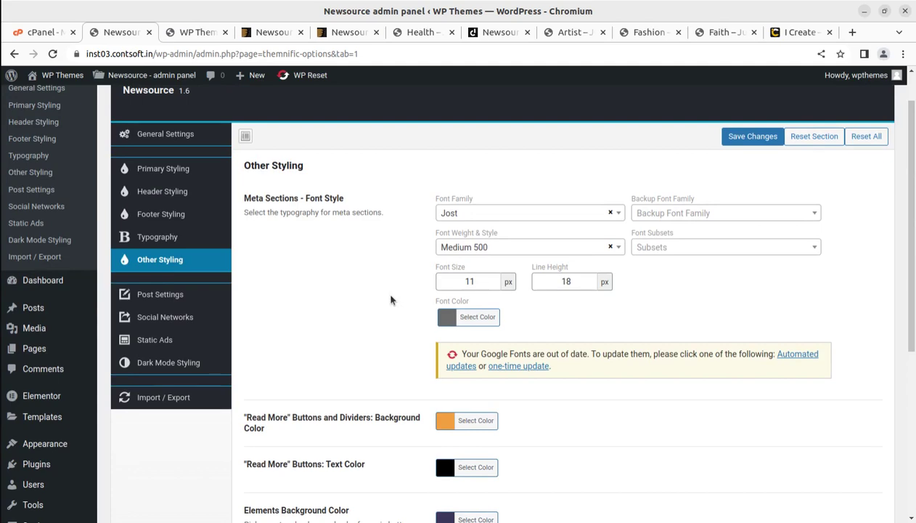
scroll(406, 290, down, 4)
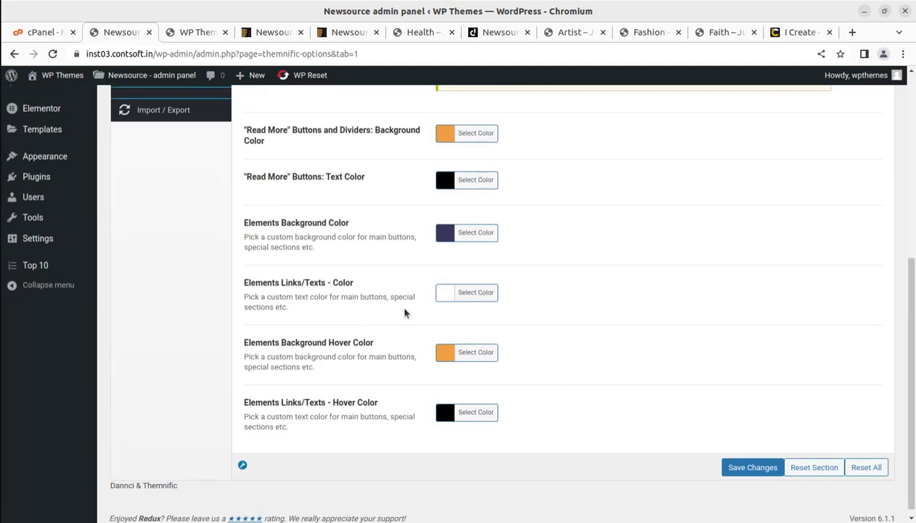
scroll(405, 312, up, 4)
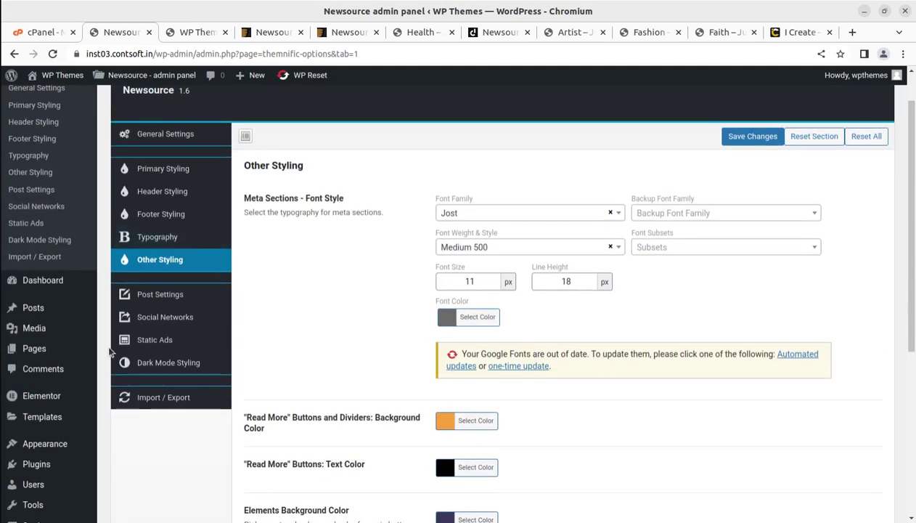
Review the theme's Post Settings, Social Networks, Static Ads, Dark Mode Styling and Import / Export sections.
click(140, 296)
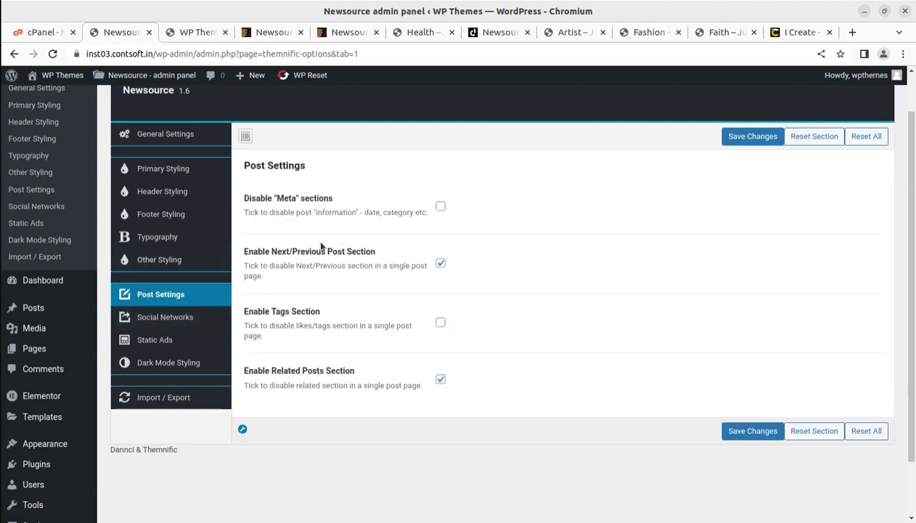
click(174, 319)
click(169, 340)
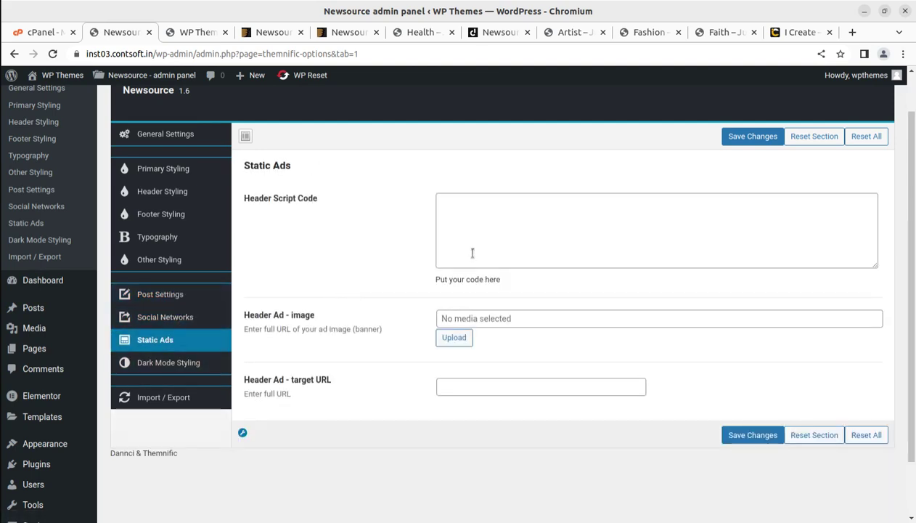
click(485, 220)
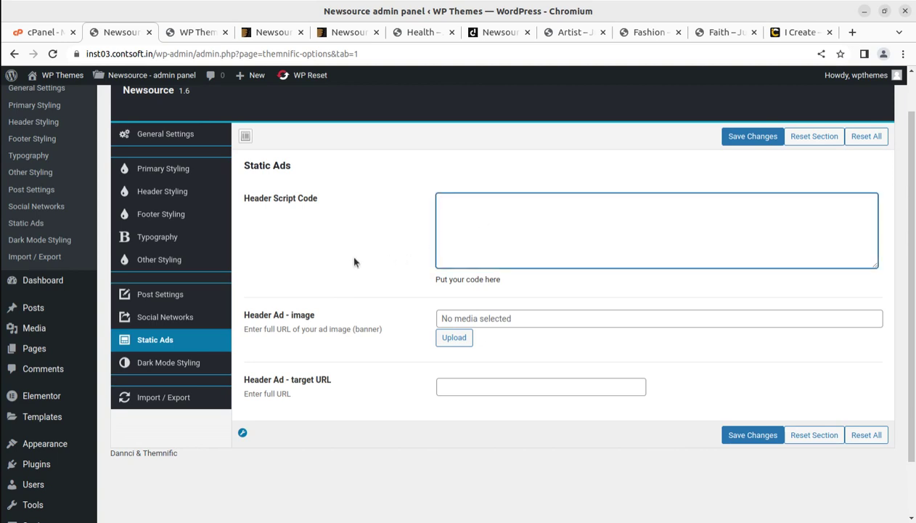
click(161, 363)
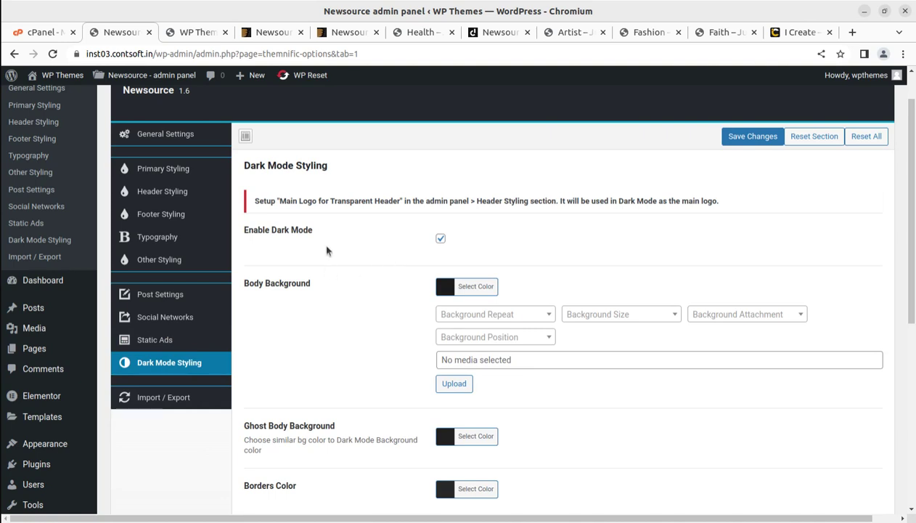
click(156, 399)
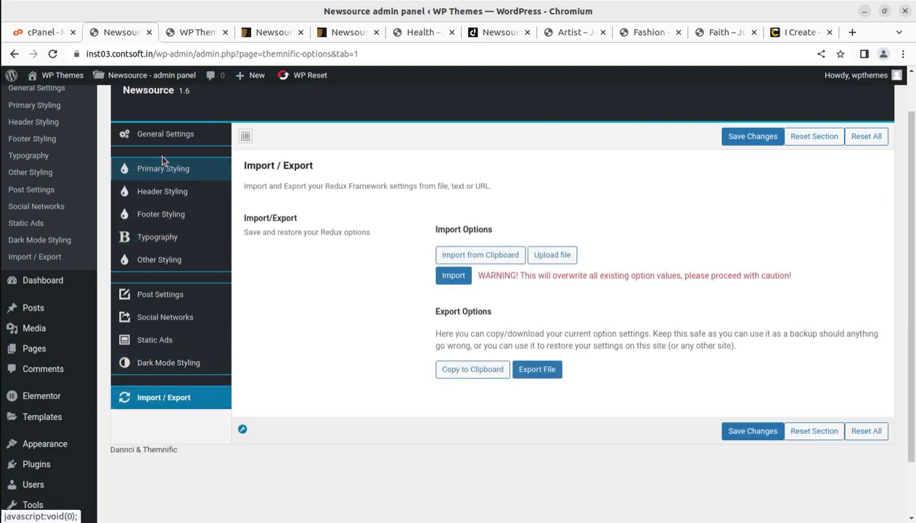
Return to the WordPress Dashboard, view the site's home page in a new tab and open it for editing with Elementor.
click(45, 288)
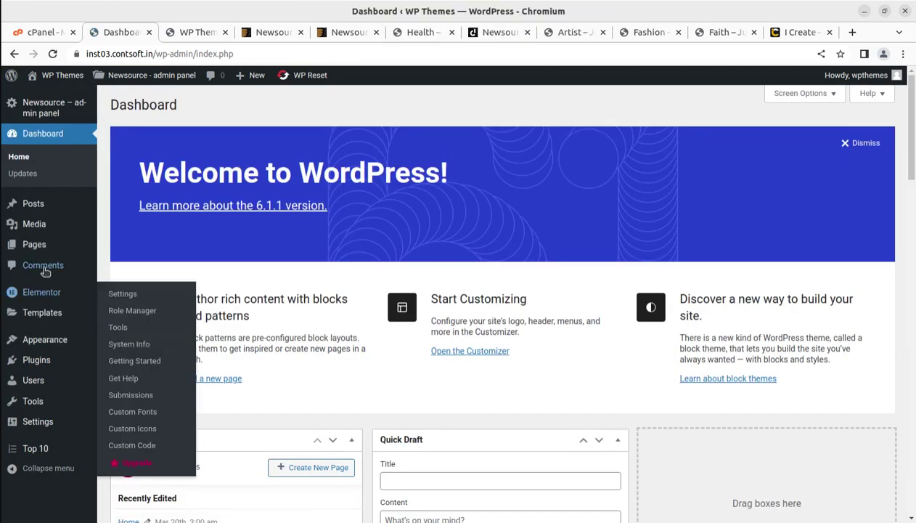
mouse_move(97, 303)
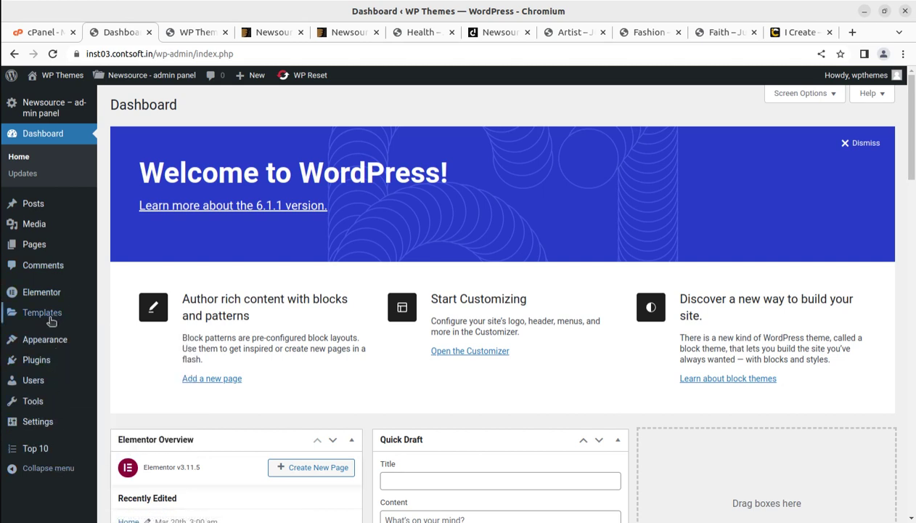
mouse_move(44, 75)
middle_click(41, 98)
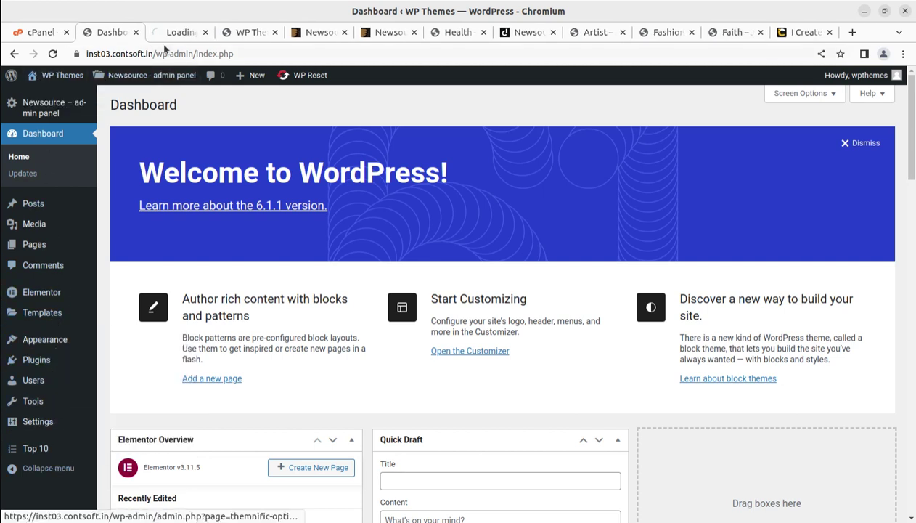
click(175, 35)
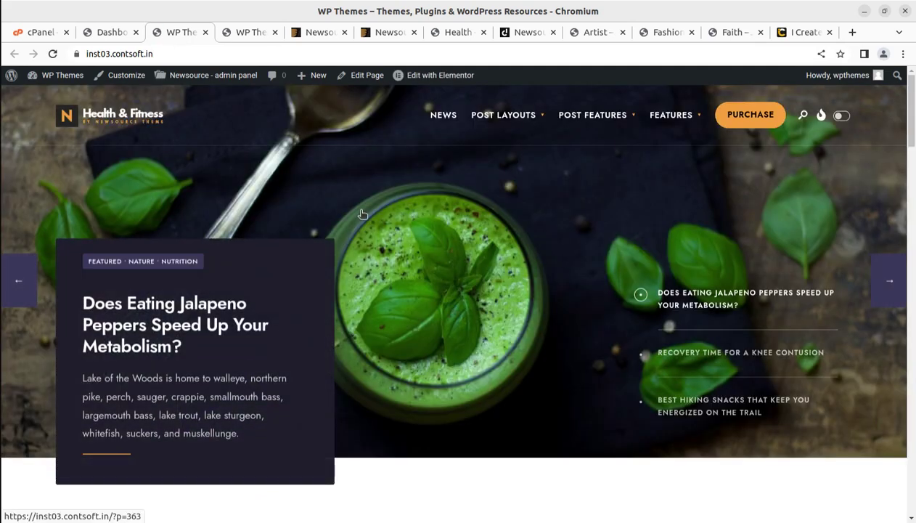
mouse_move(443, 79)
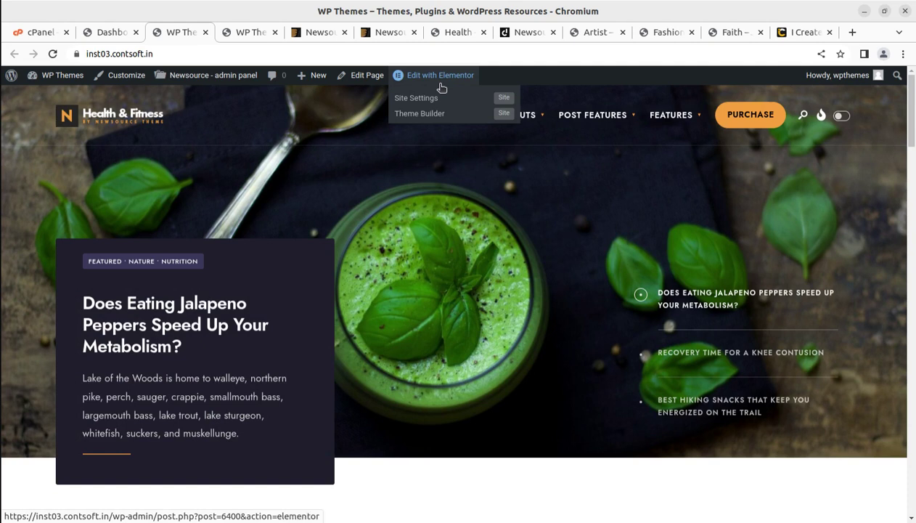
click(441, 79)
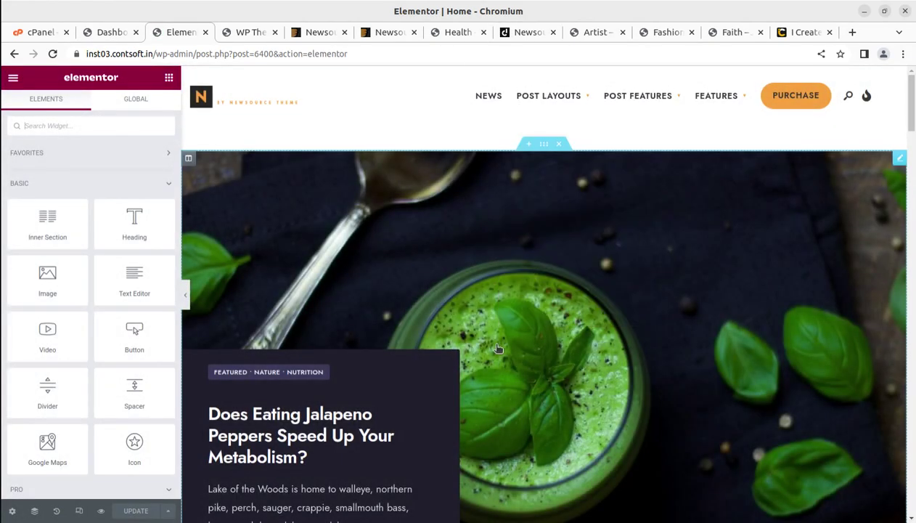
Select the full-width slider and the Blog widget on the Home page and examine the Blog widget's category filter and other content options.
click(450, 251)
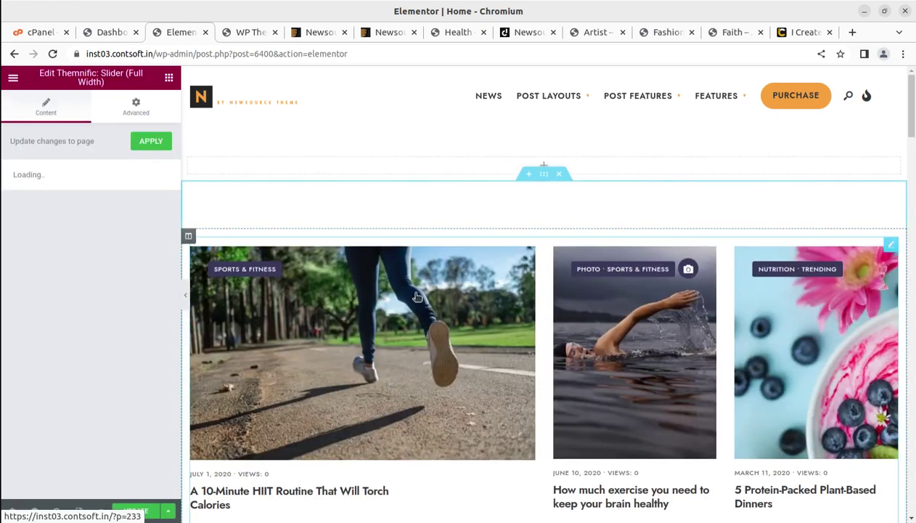
scroll(322, 201, down, 3)
click(322, 201)
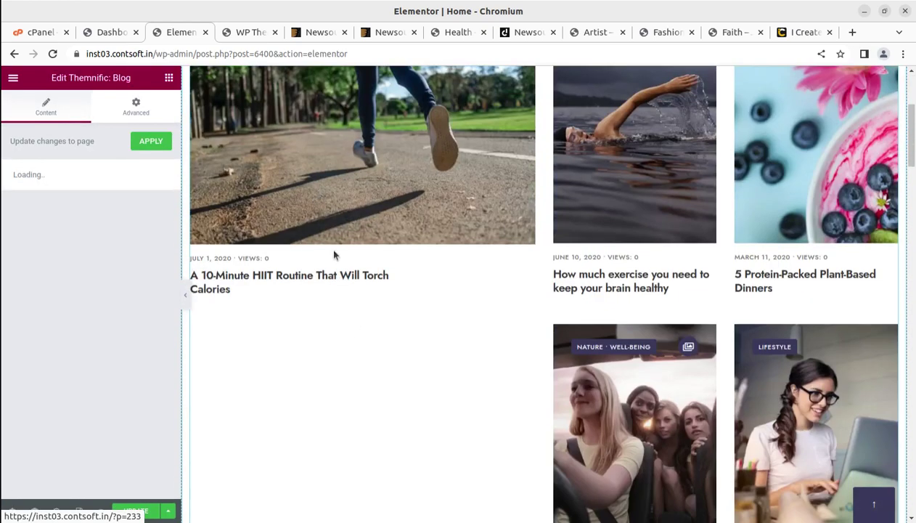
scroll(342, 258, down, 6)
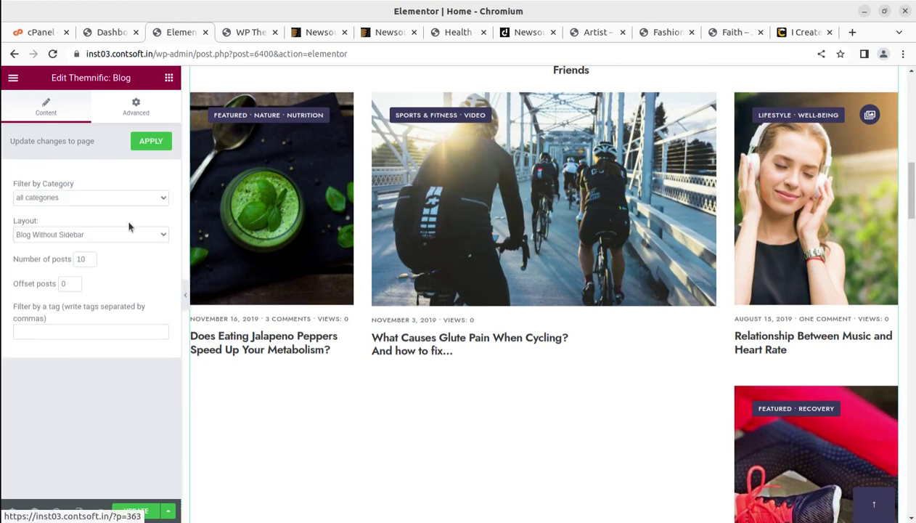
click(91, 199)
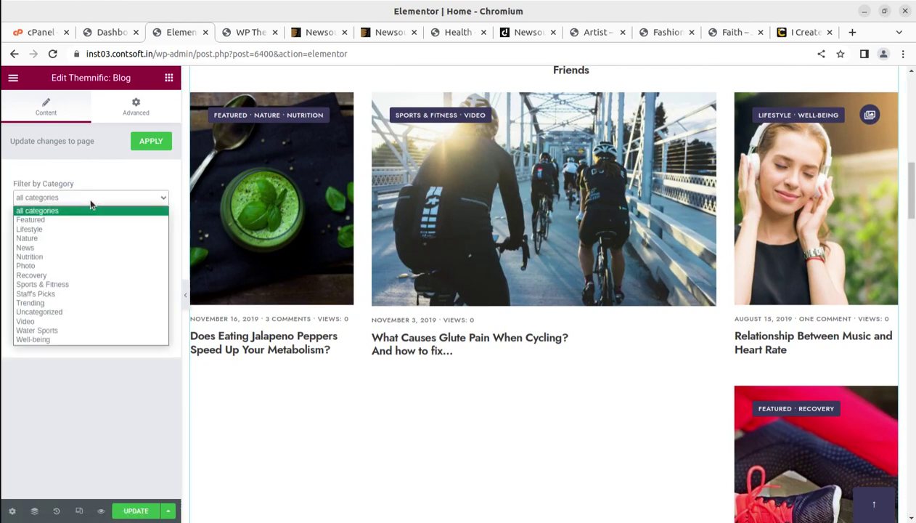
click(180, 200)
click(128, 204)
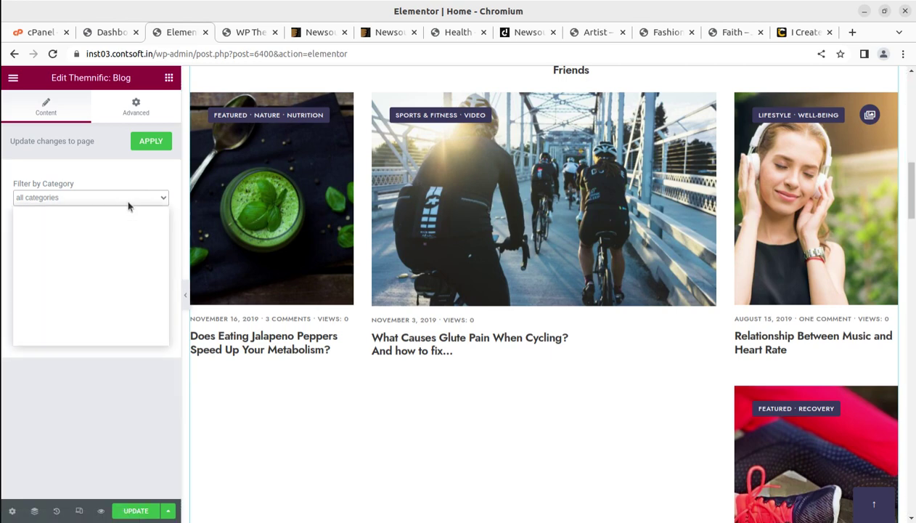
click(460, 207)
scroll(748, 306, down, 3)
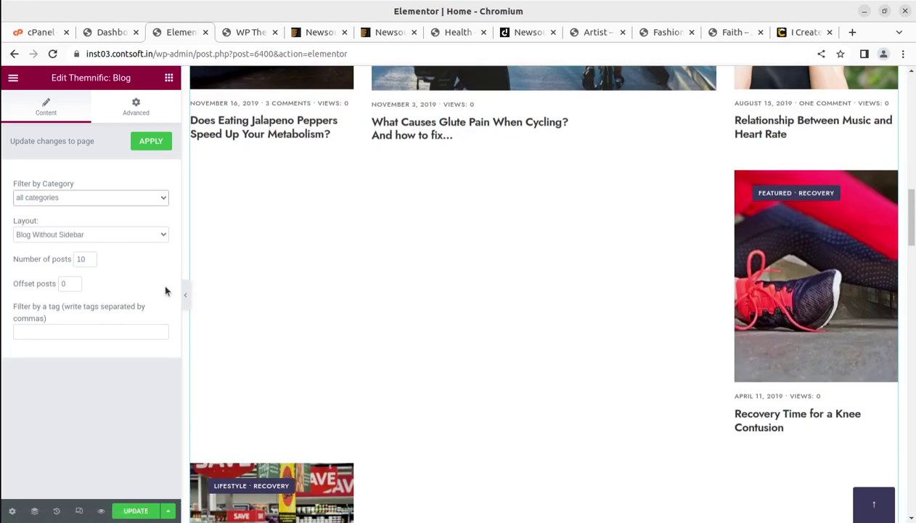
scroll(272, 347, up, 15)
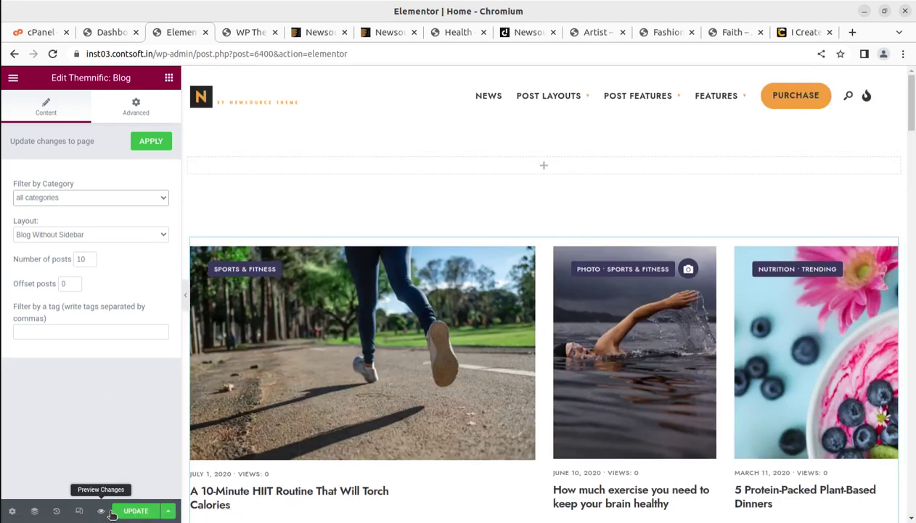
Exit the Elementor editor without saving, postponing the choice of exit destination and leaving the page.
click(12, 78)
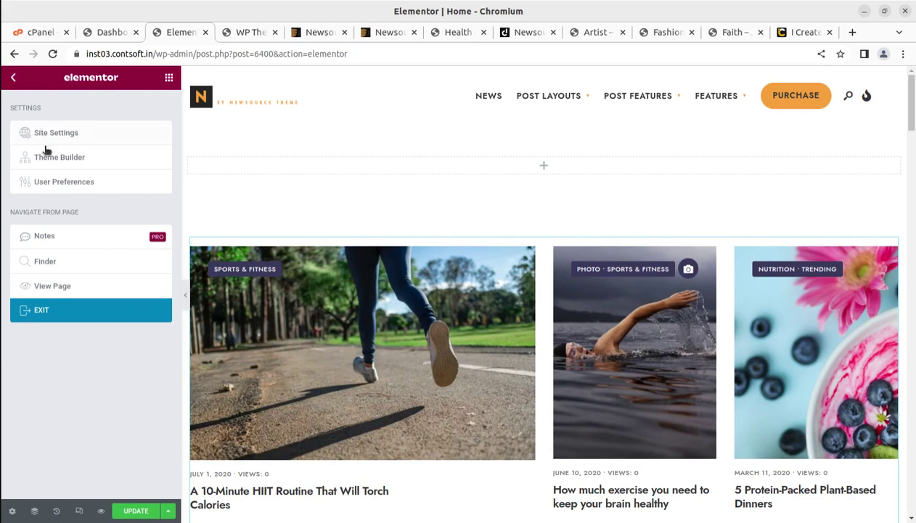
click(44, 310)
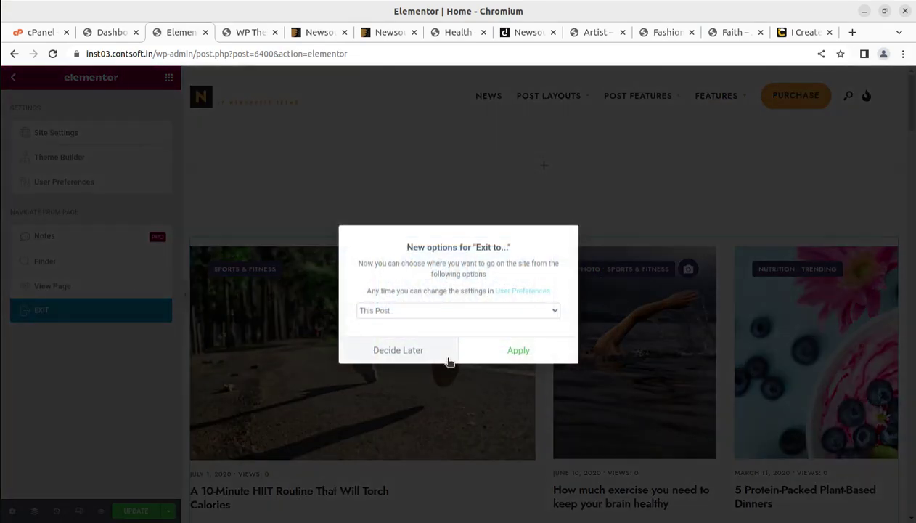
click(410, 351)
click(556, 131)
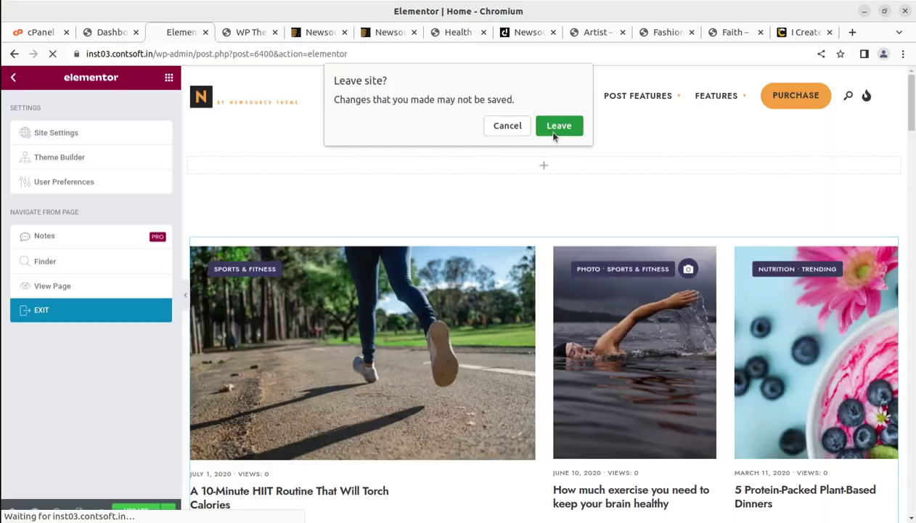
click(556, 128)
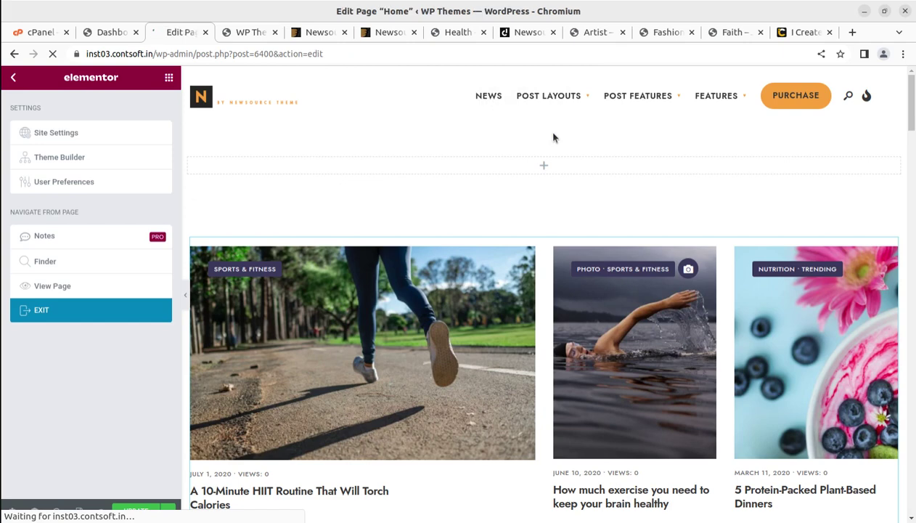
Switch to the ThemeForest item page and highlight "Multi-Concept Blog Magazine" in the Newsource title.
click(312, 33)
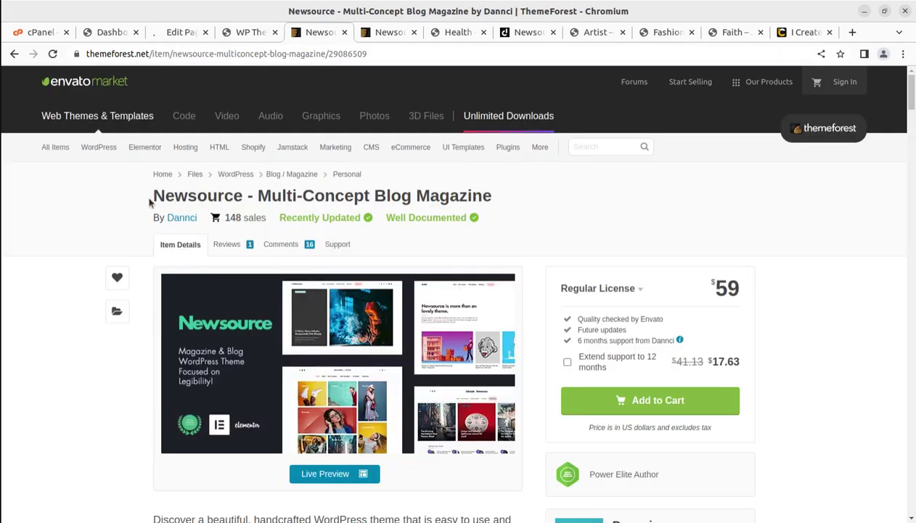
drag(153, 196, 501, 199)
click(270, 197)
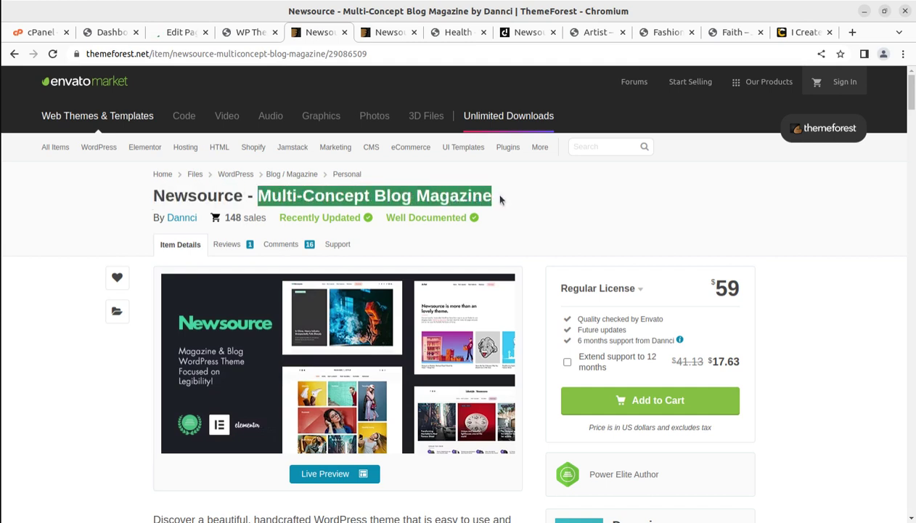